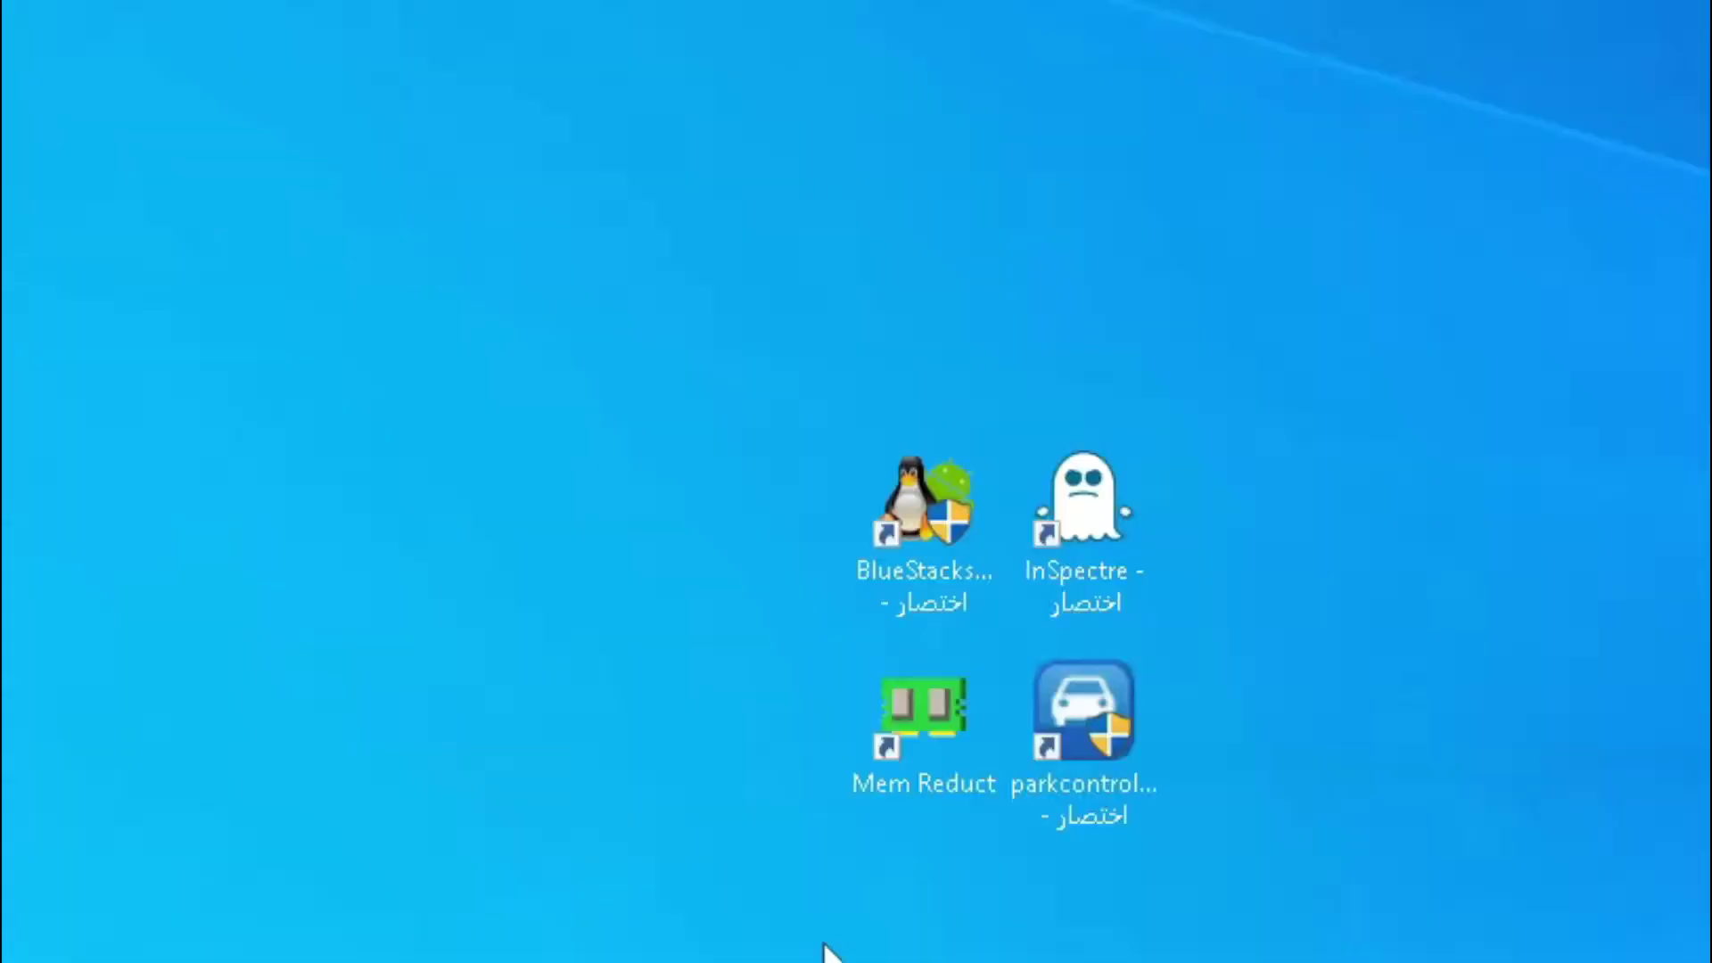
Move the ParkControl setup shortcut apart and install ParkControl with the preselected components in C:\Program Files\ParkControl
{"action": "left_click_drag", "start_coordinate": [1074, 747], "coordinate": [450, 635]}
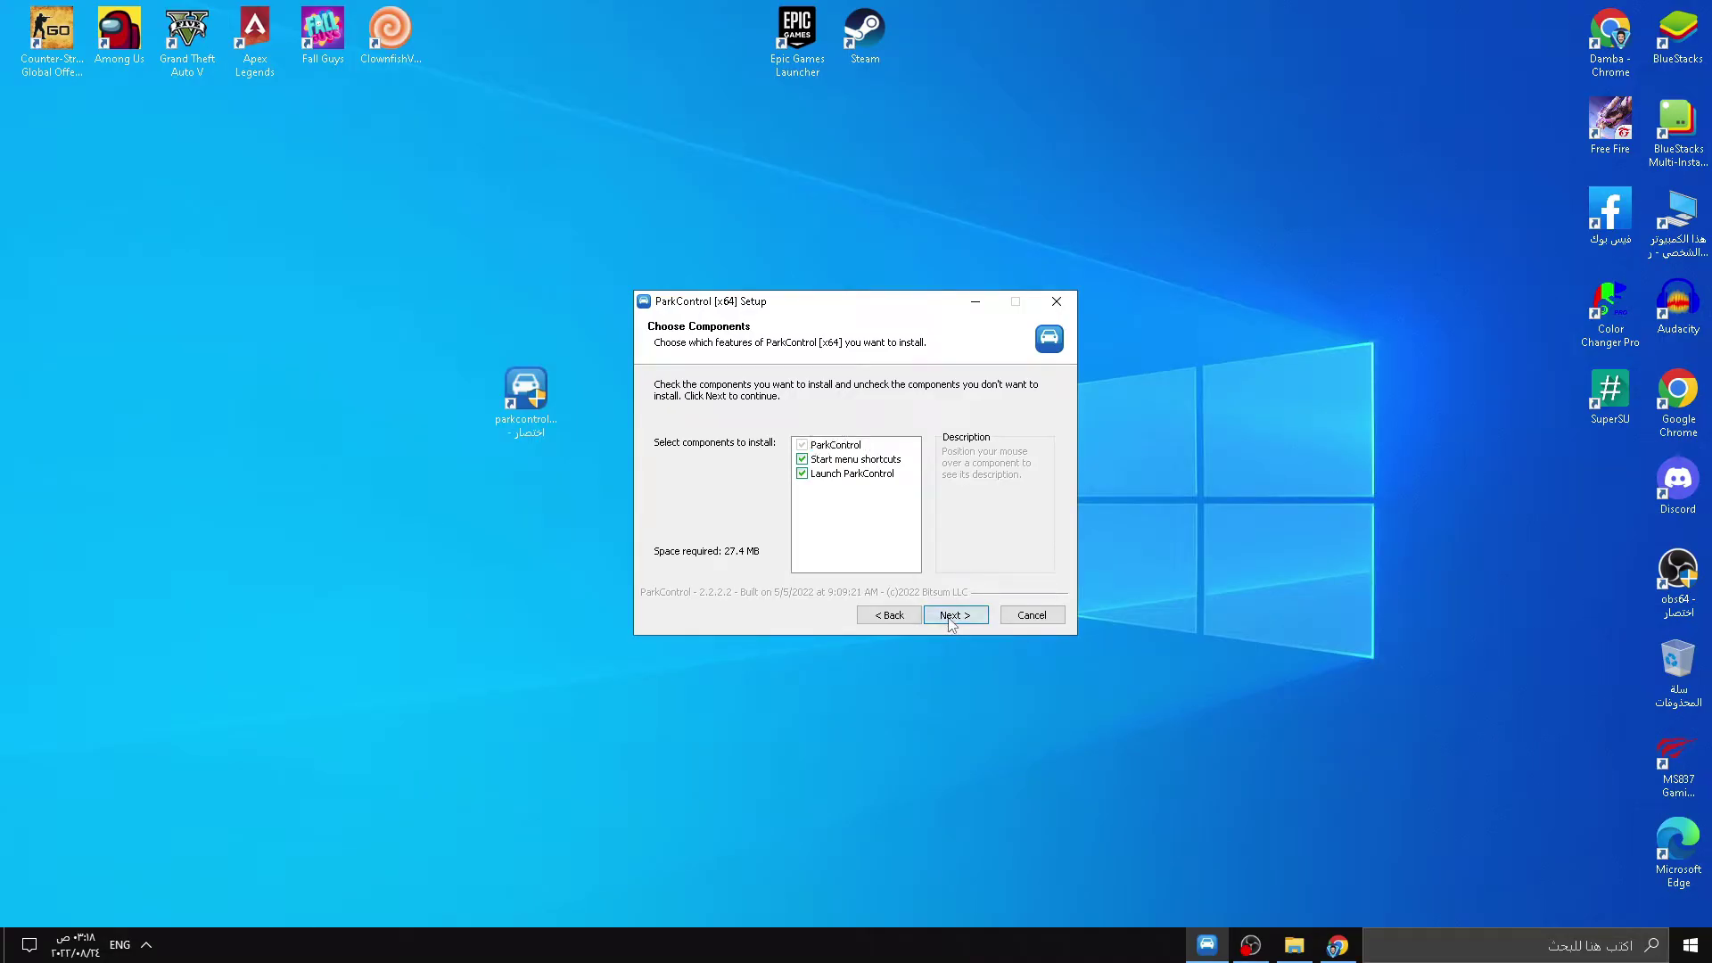
{"action": "left_click", "coordinate": [951, 618]}
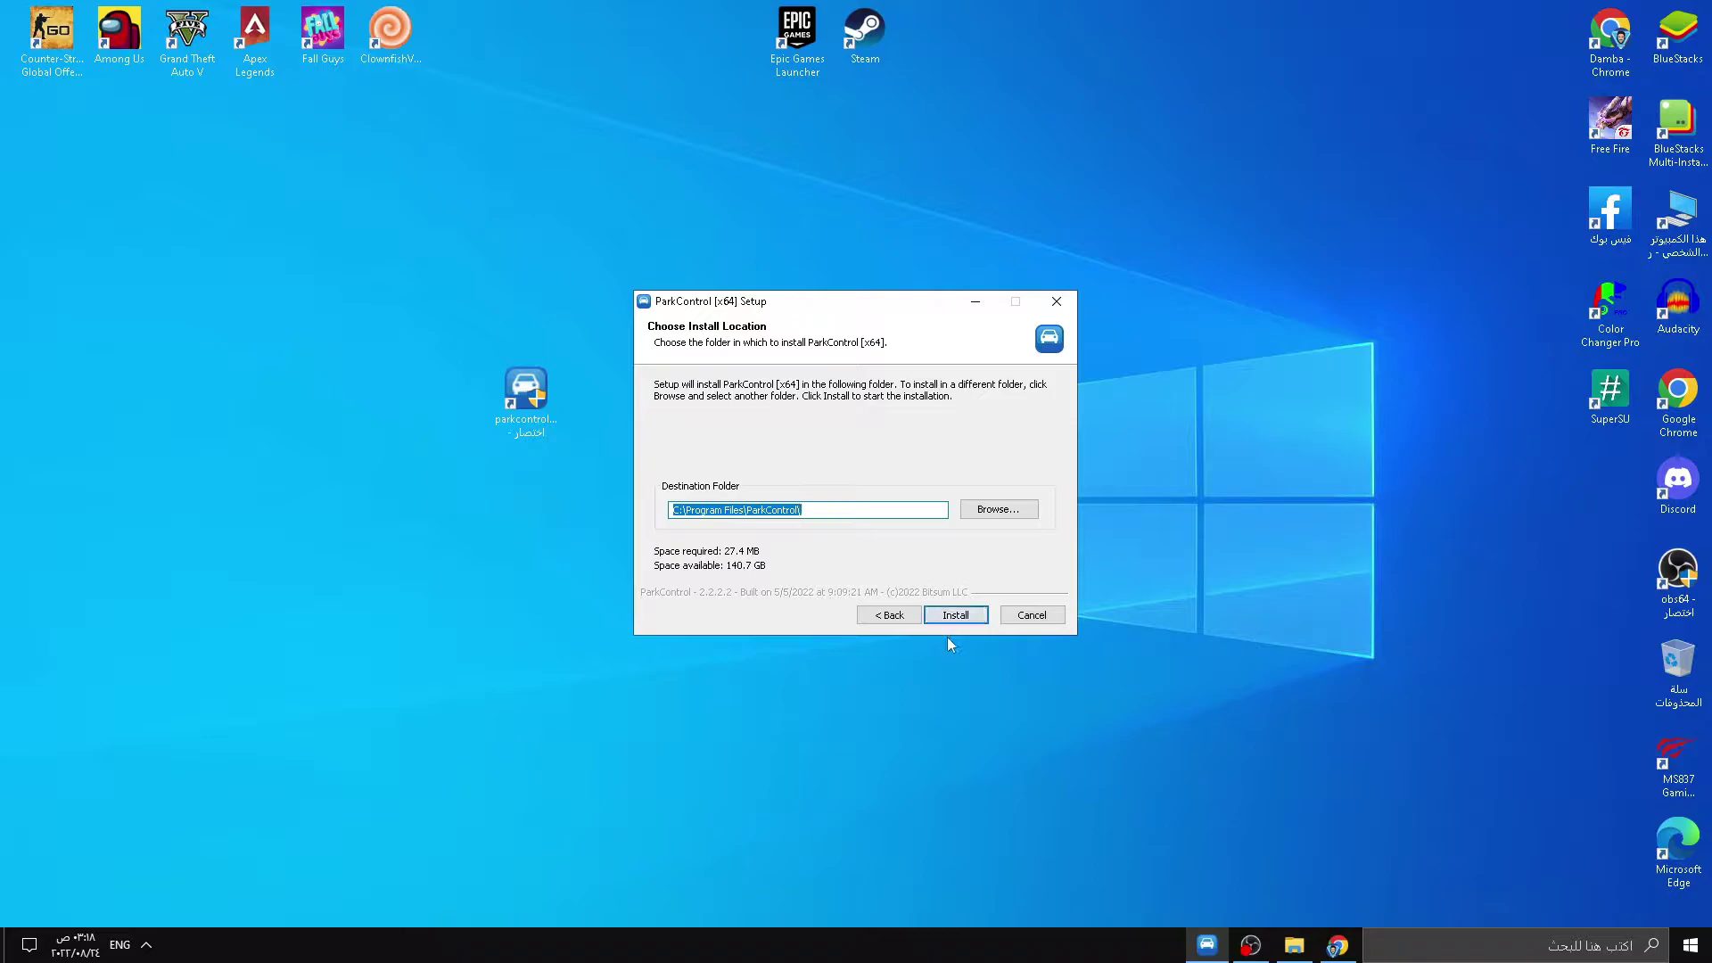
{"action": "left_click", "coordinate": [970, 615]}
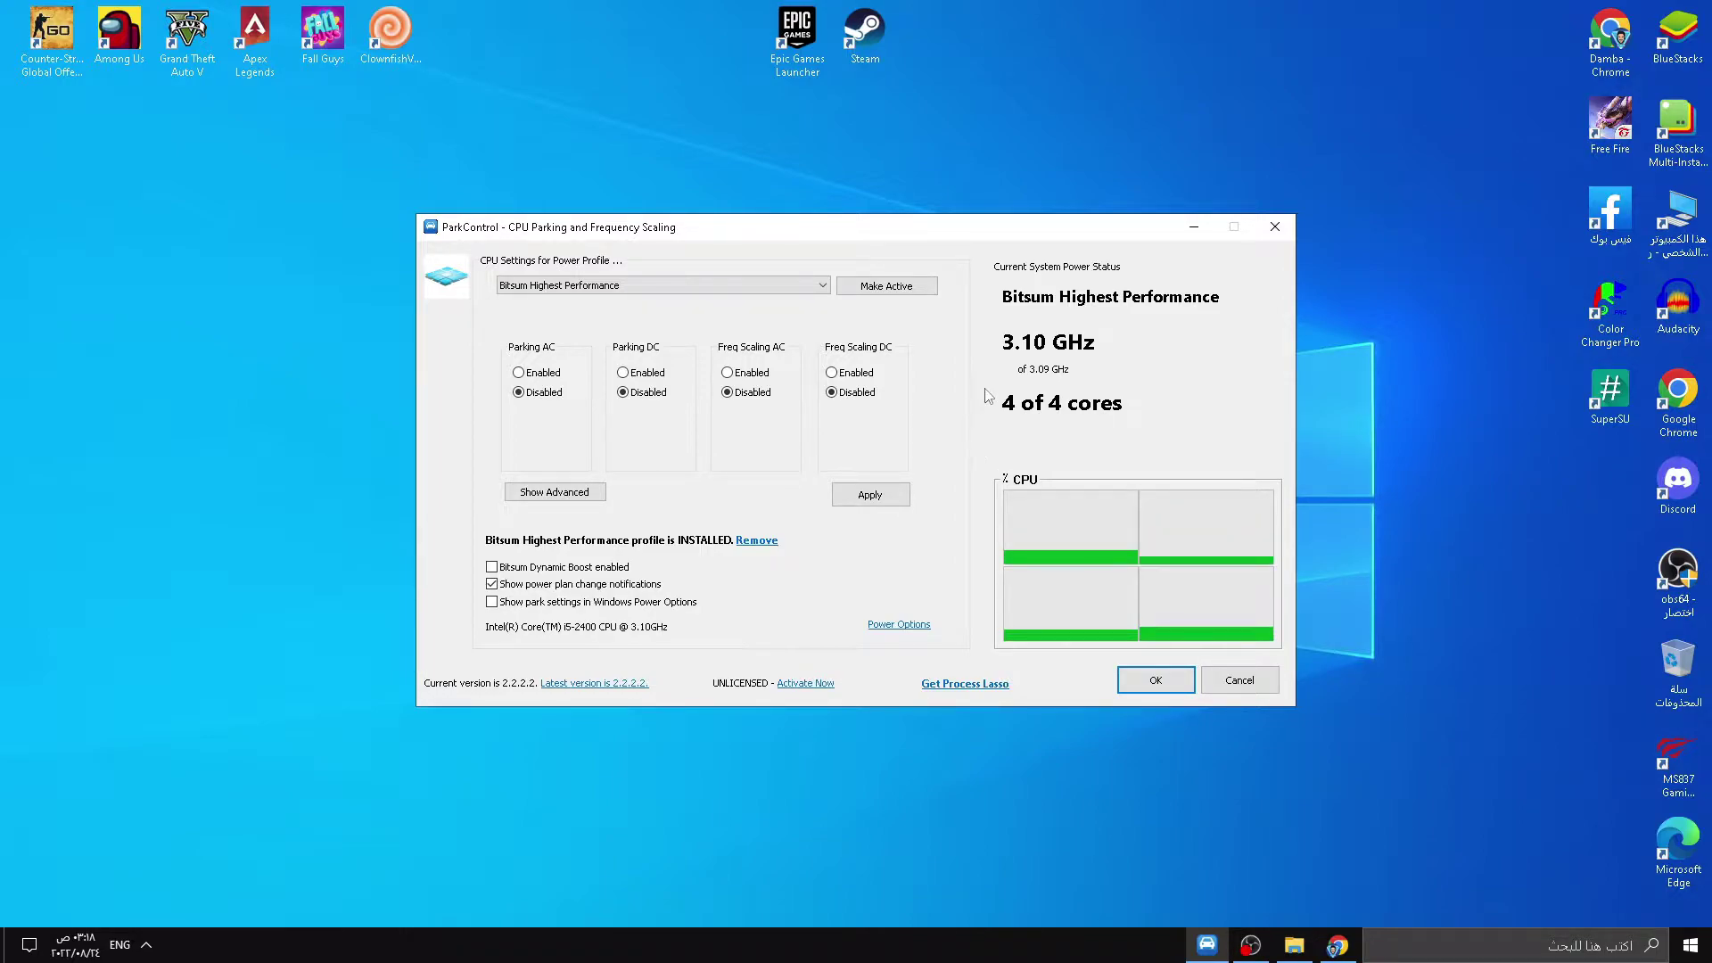
Choose the Bitsum Highest Performance power profile, show its advanced values, and apply the CPU parking and frequency scaling settings
{"action": "left_click", "coordinate": [760, 283]}
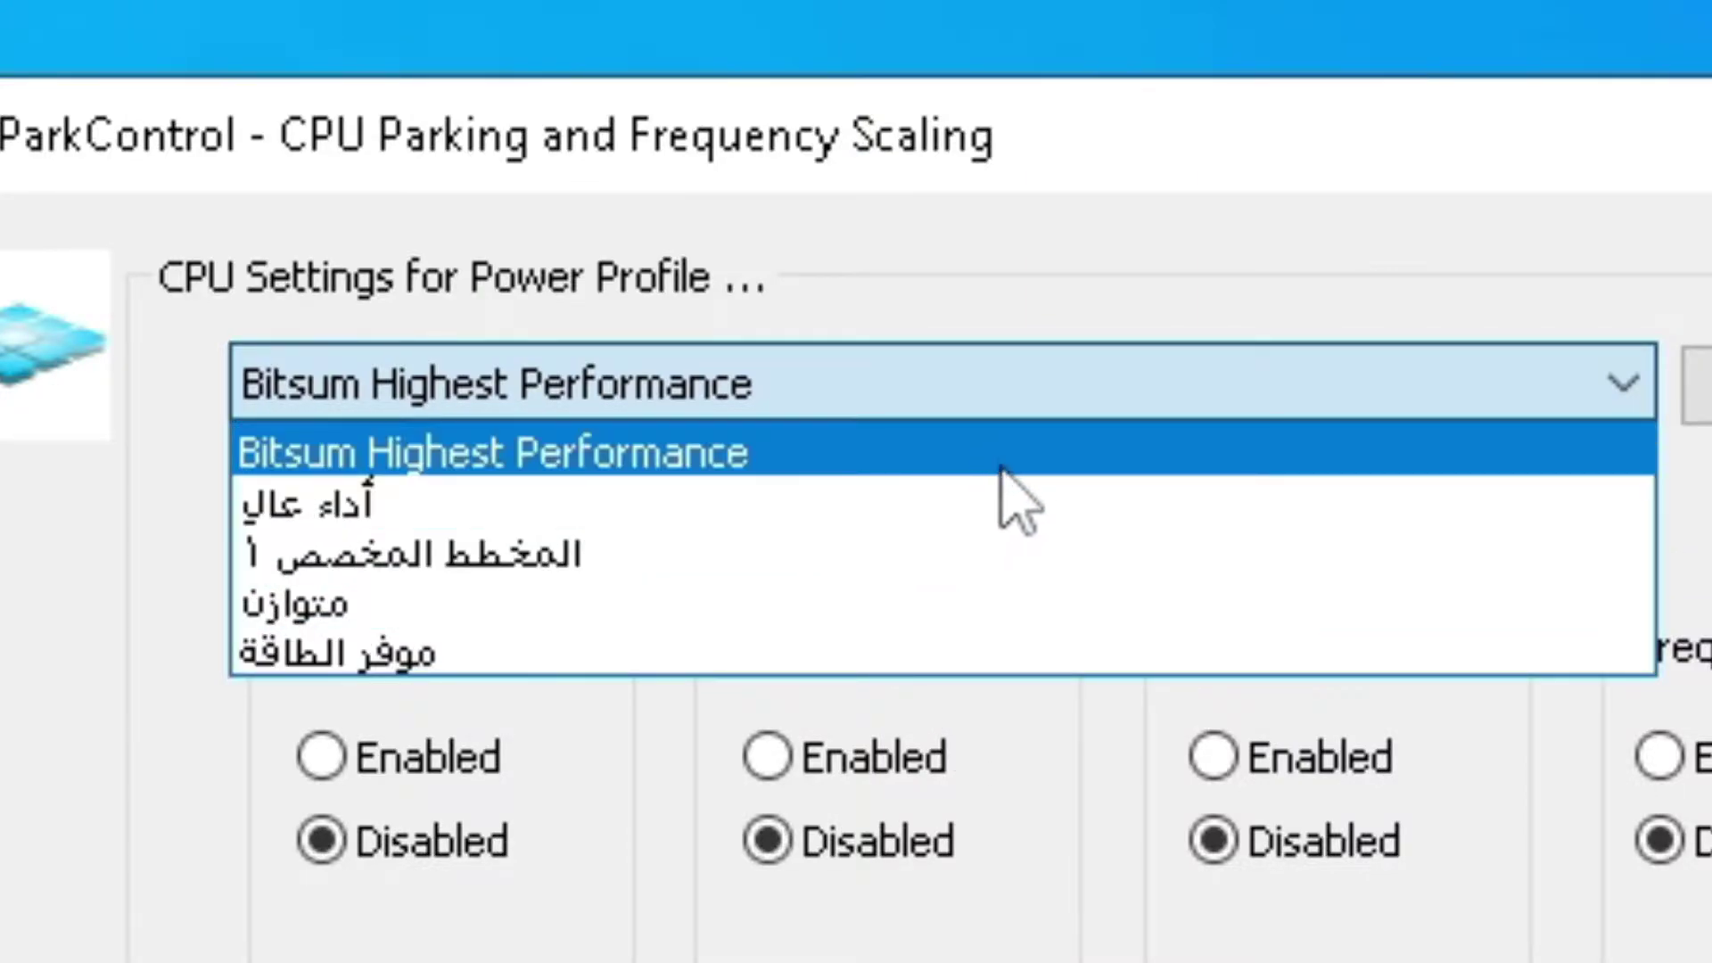
{"action": "left_click", "coordinate": [948, 459]}
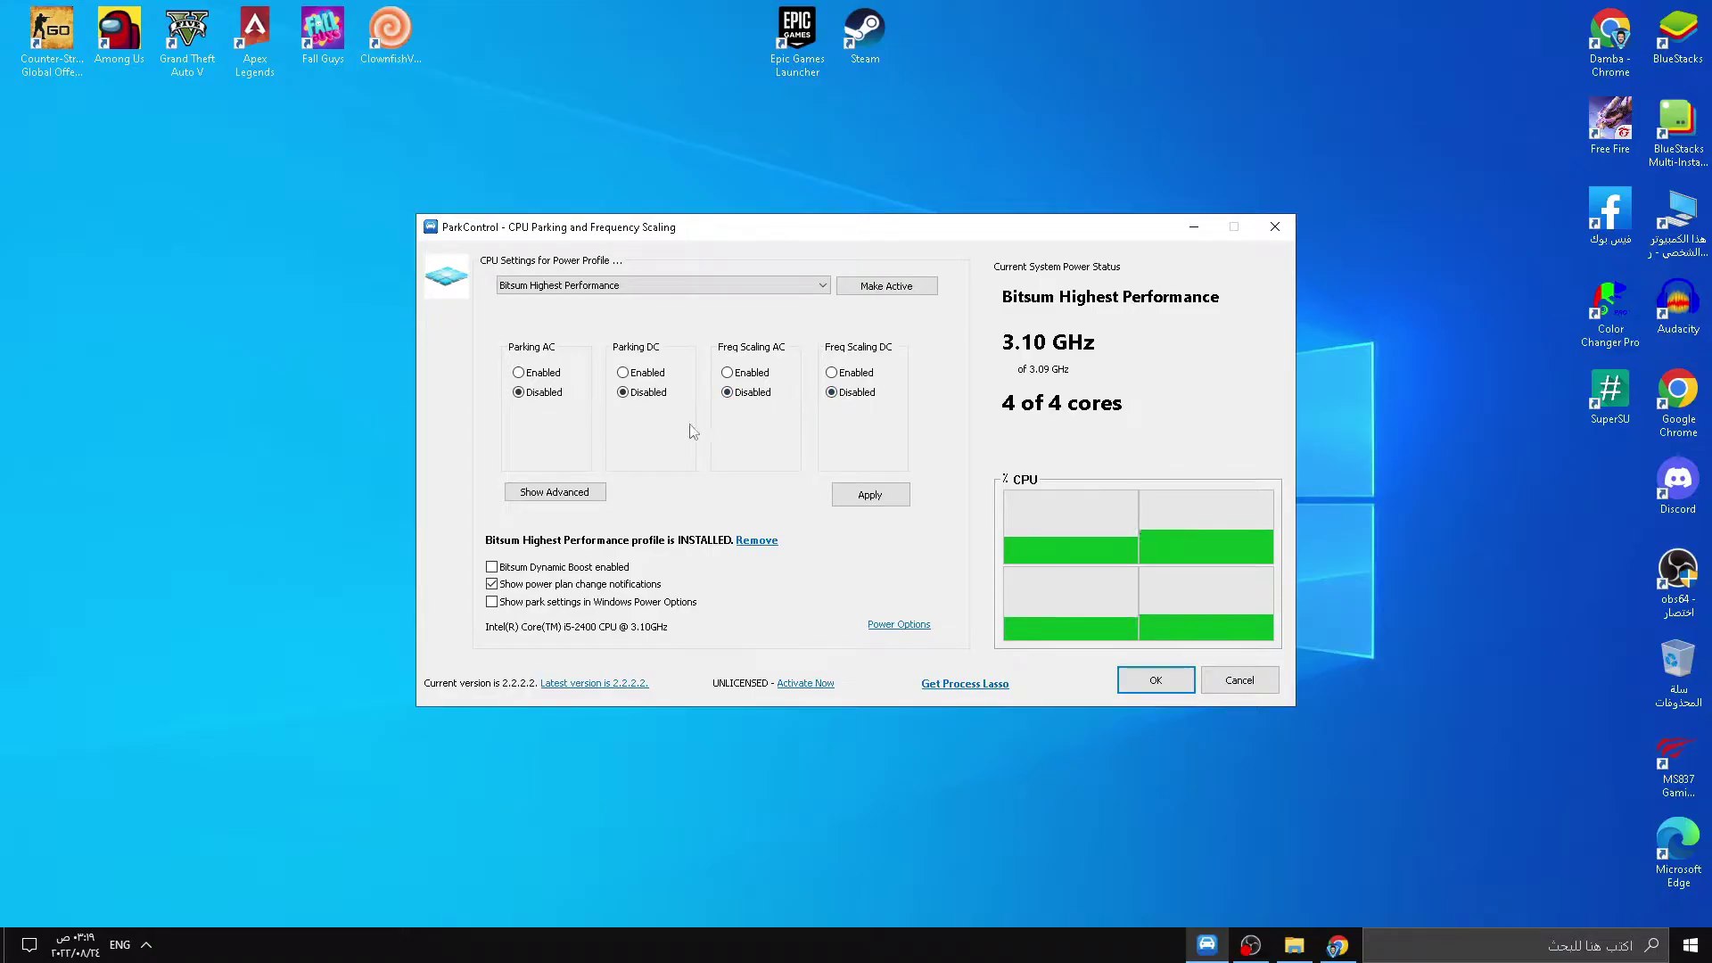
{"action": "left_click", "coordinate": [554, 490]}
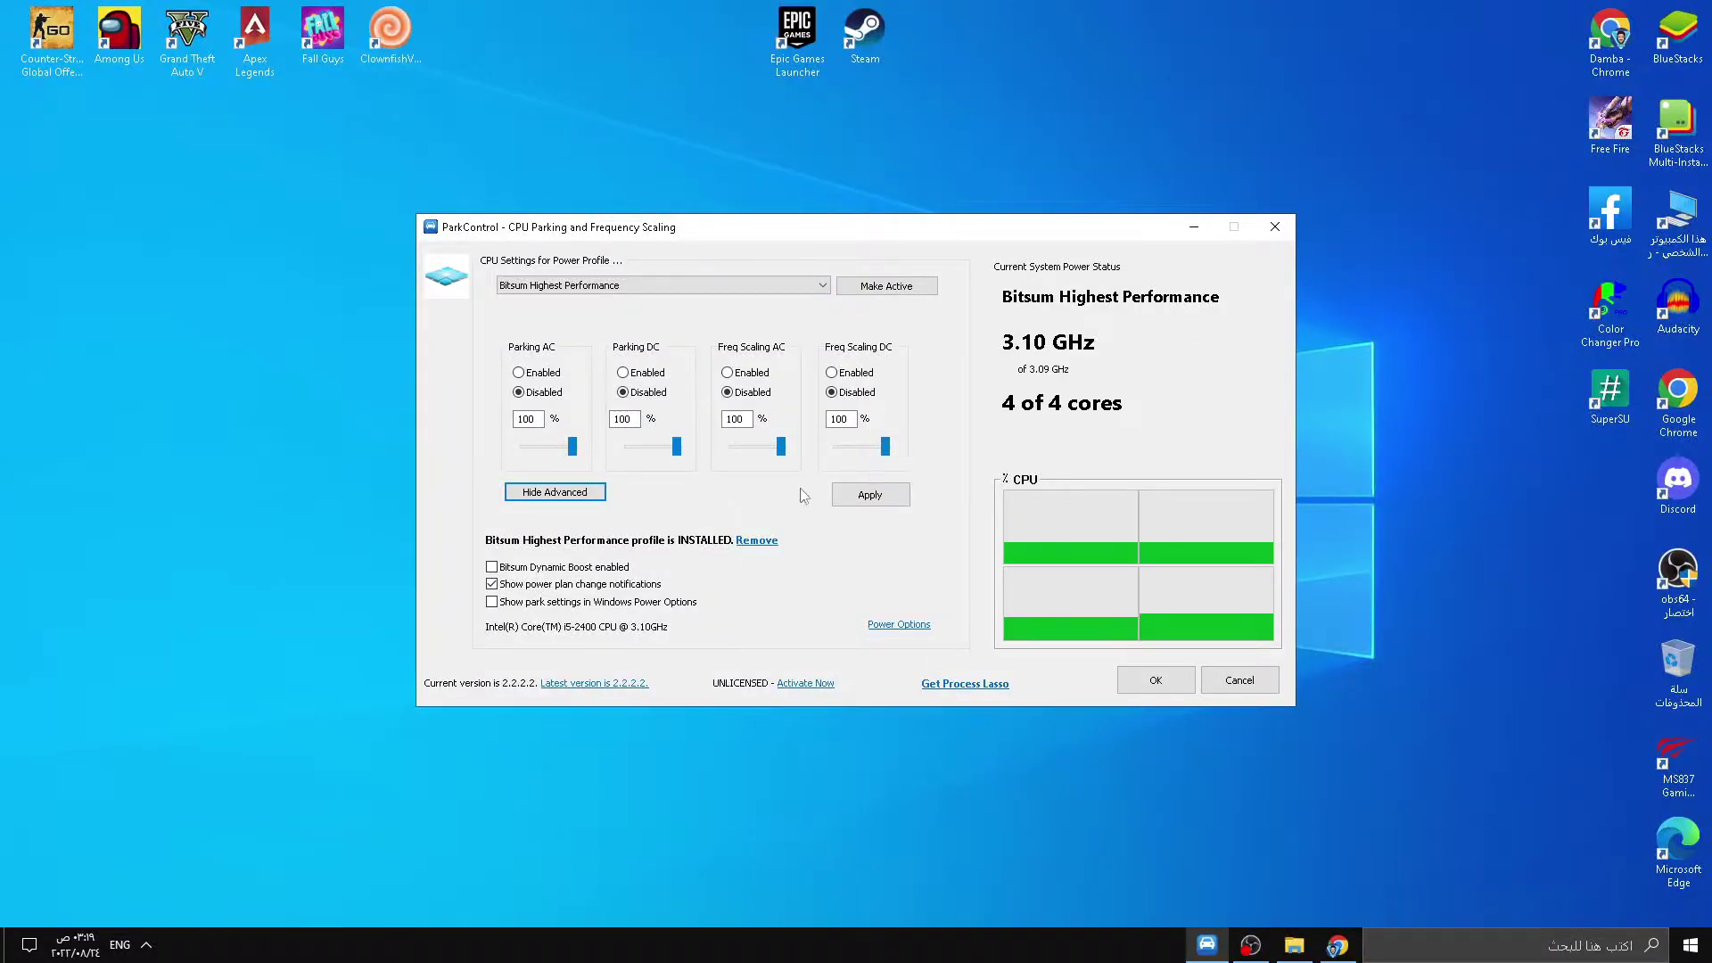
{"action": "left_click", "coordinate": [863, 505]}
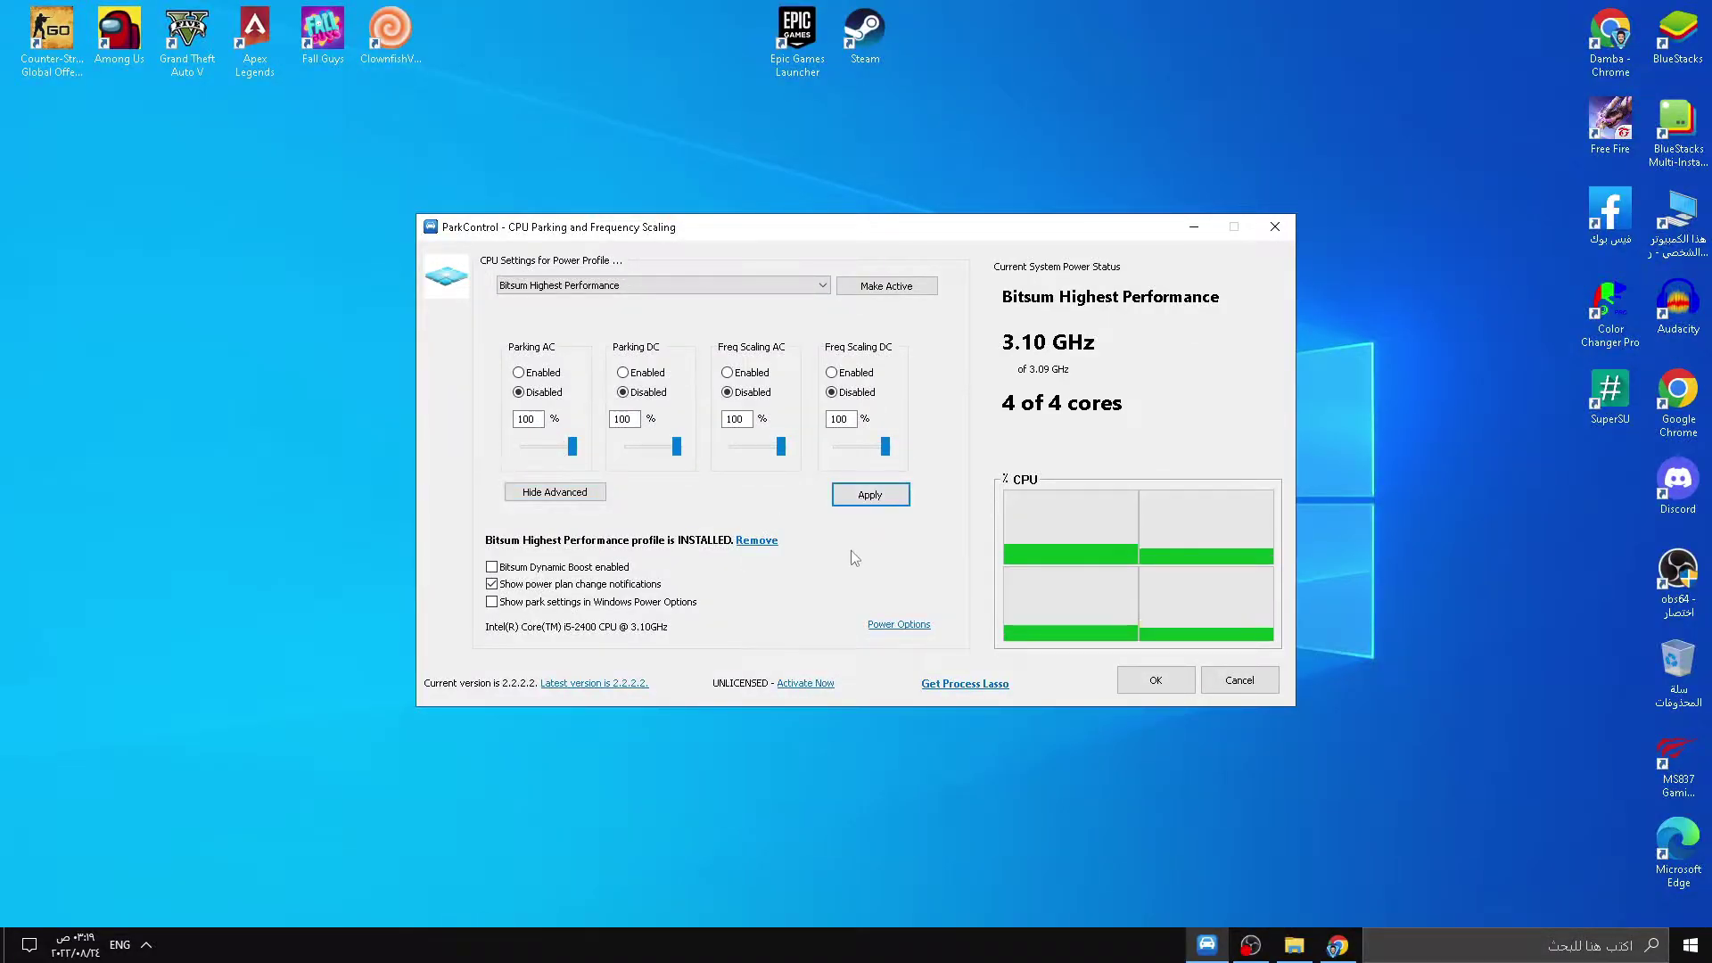
Open the Bitsum Highest Performance plan's settings in Windows power options and set the display turn-off time to never (أبدًا)
{"action": "left_click", "coordinate": [894, 625]}
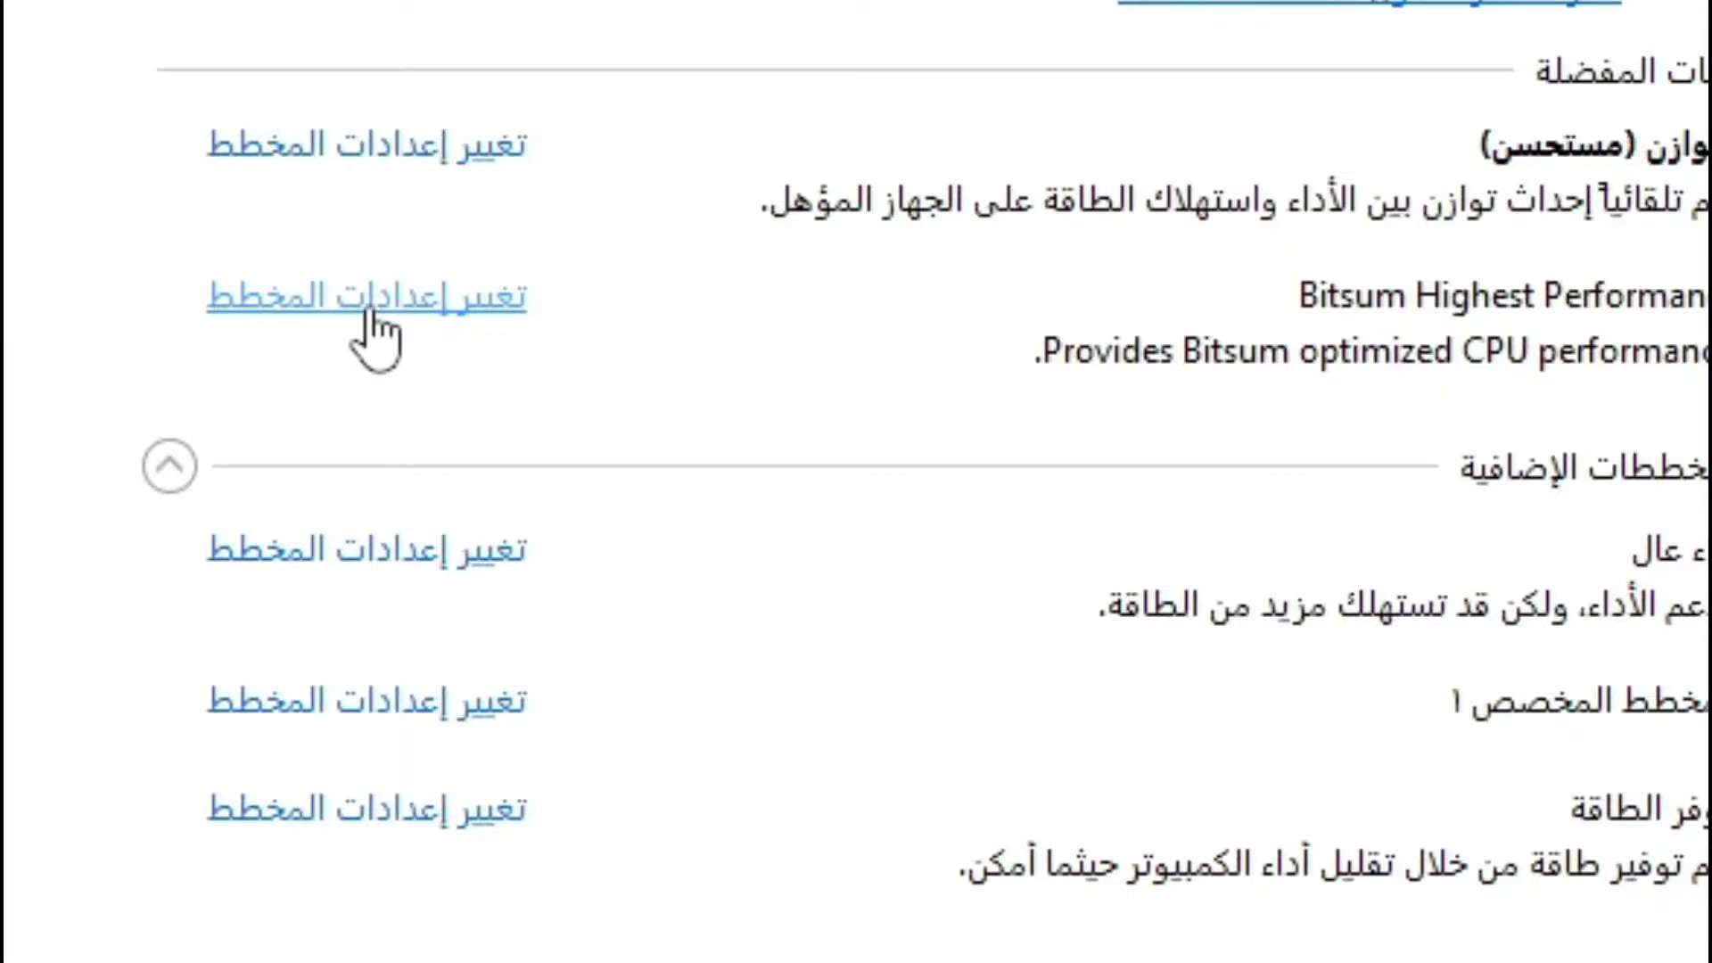
{"action": "left_click", "coordinate": [350, 296]}
{"action": "left_click", "coordinate": [853, 315]}
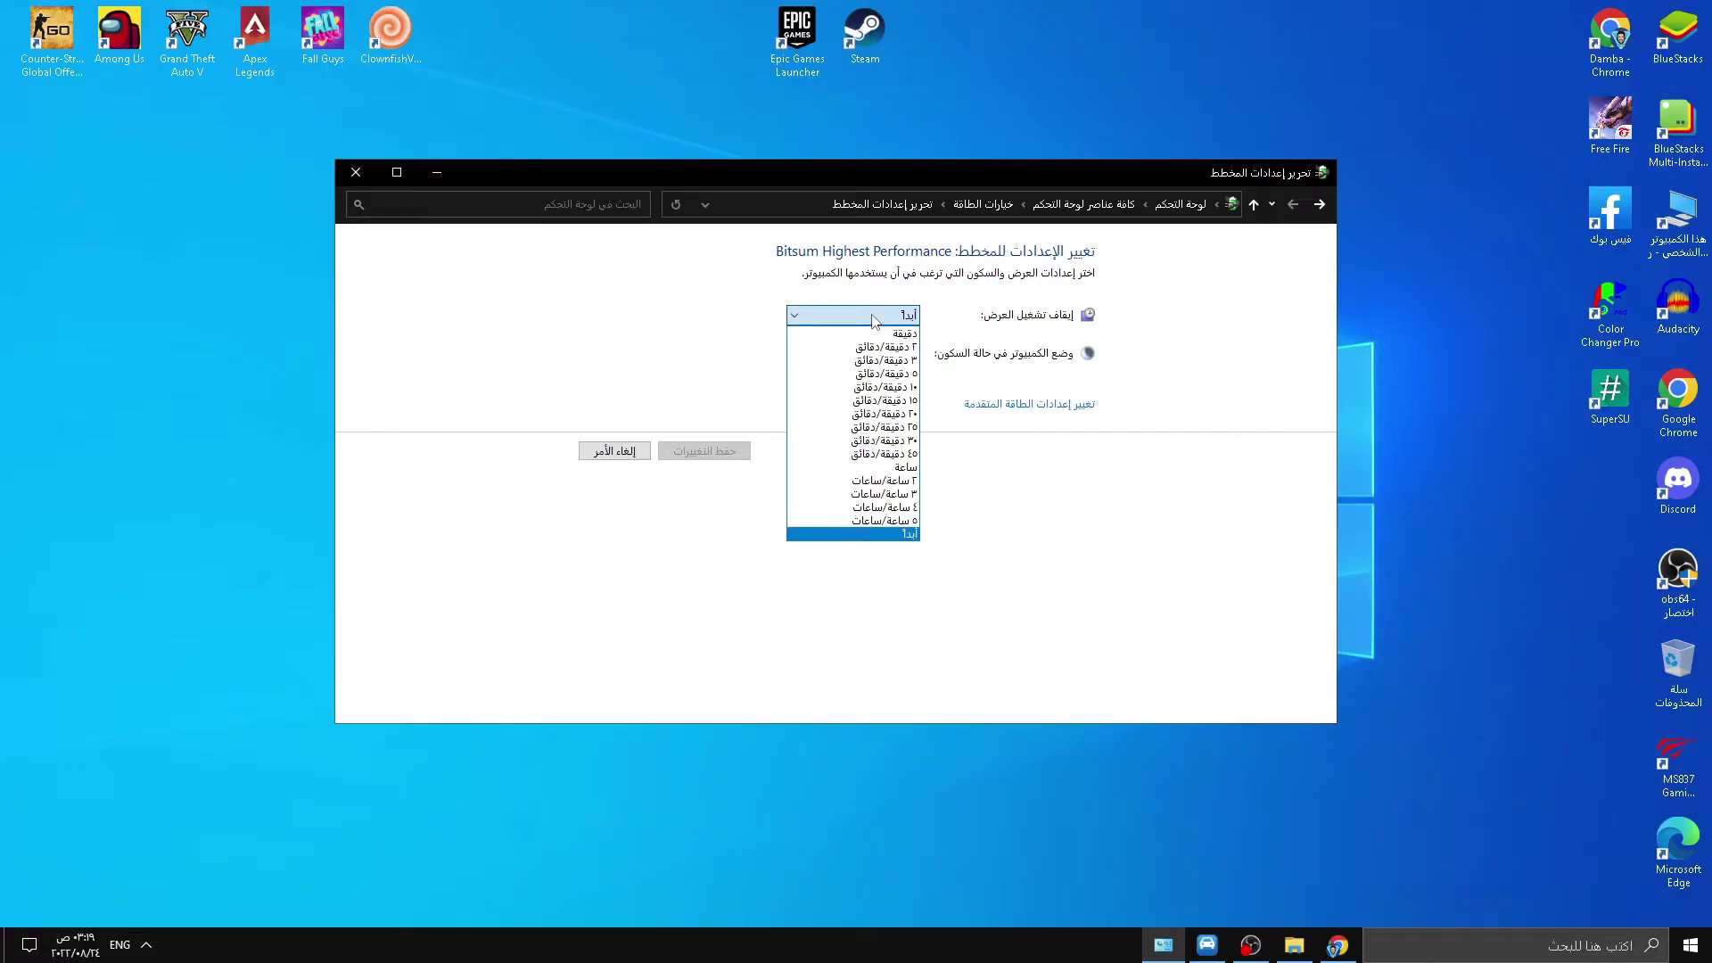
{"action": "left_click", "coordinate": [860, 535]}
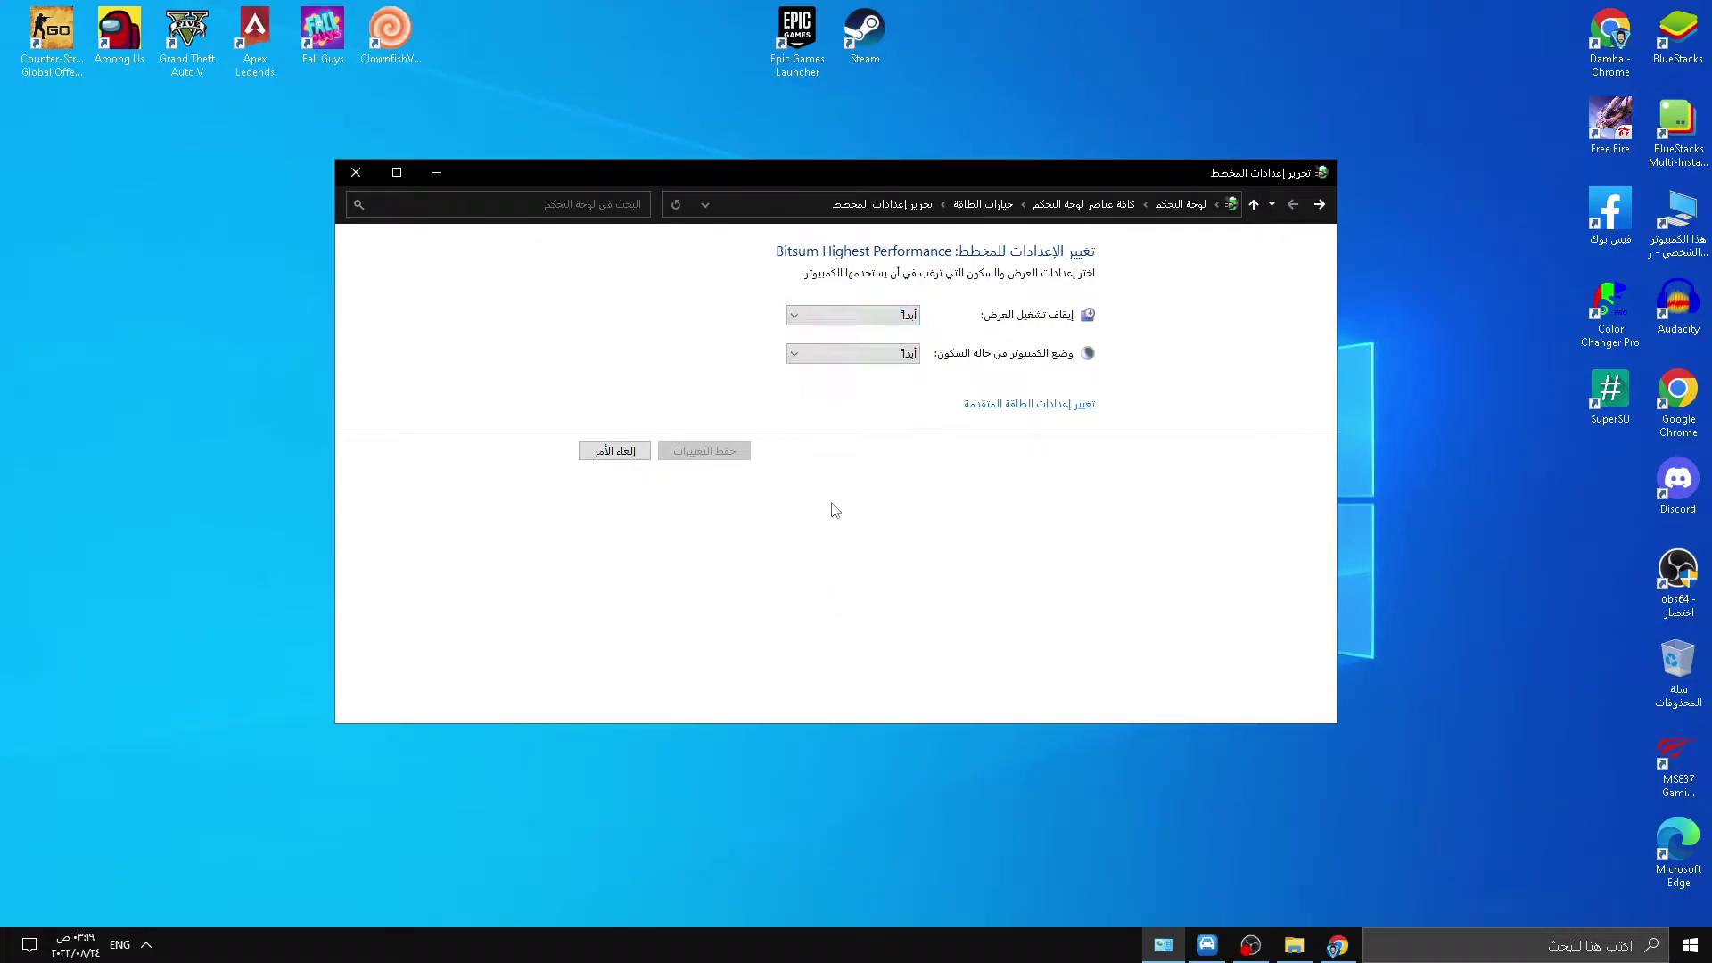
Set the plan's advanced Internet Explorer JavaScript timer frequency to maximum performance (الحد الأقصى للأداء), then confirm and close the power options and ParkControl
{"action": "left_click", "coordinate": [1031, 406]}
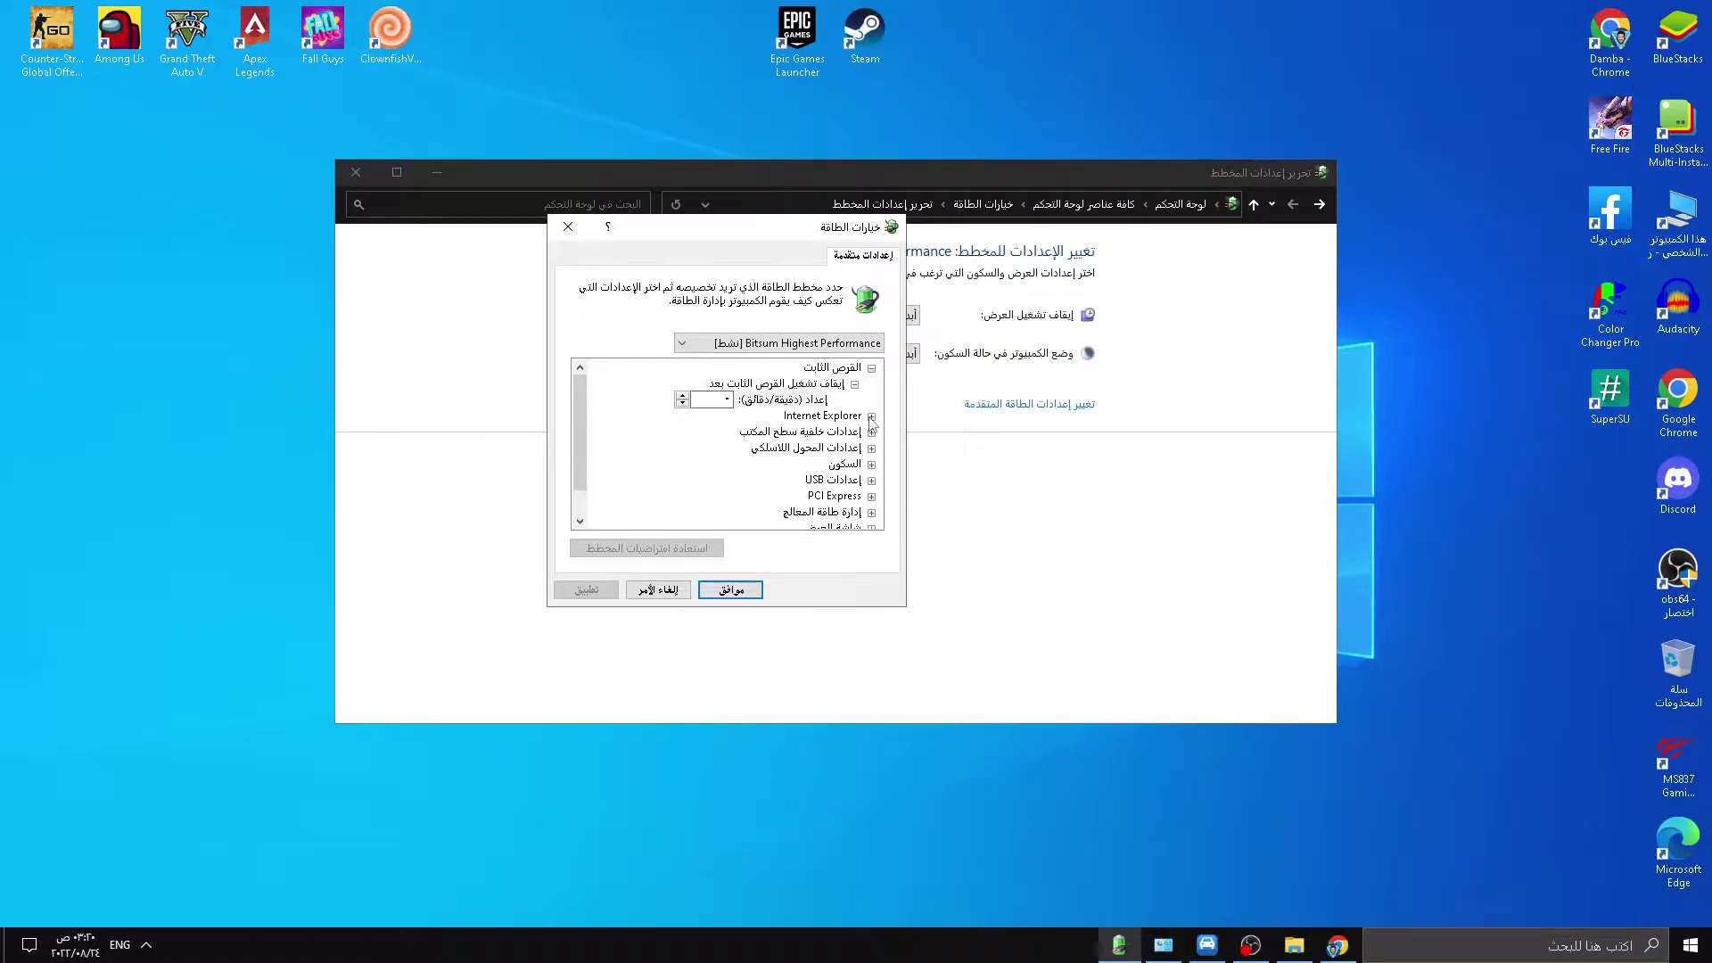
{"action": "left_click", "coordinate": [872, 416]}
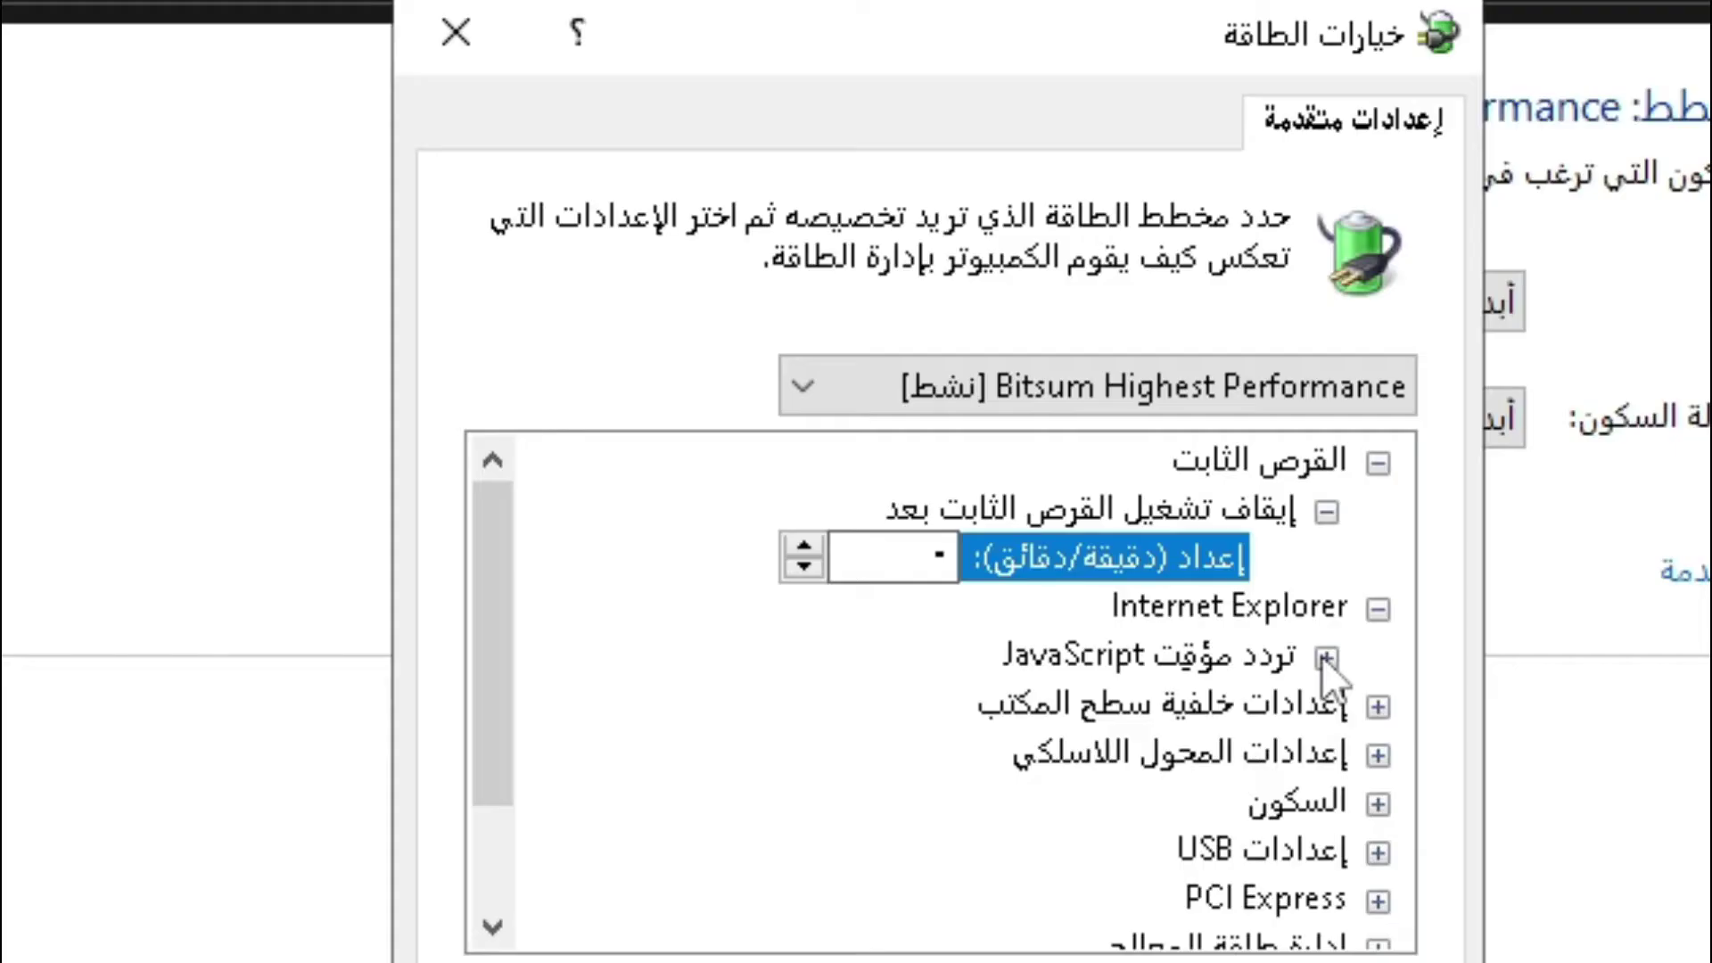
{"action": "left_click", "coordinate": [1325, 657]}
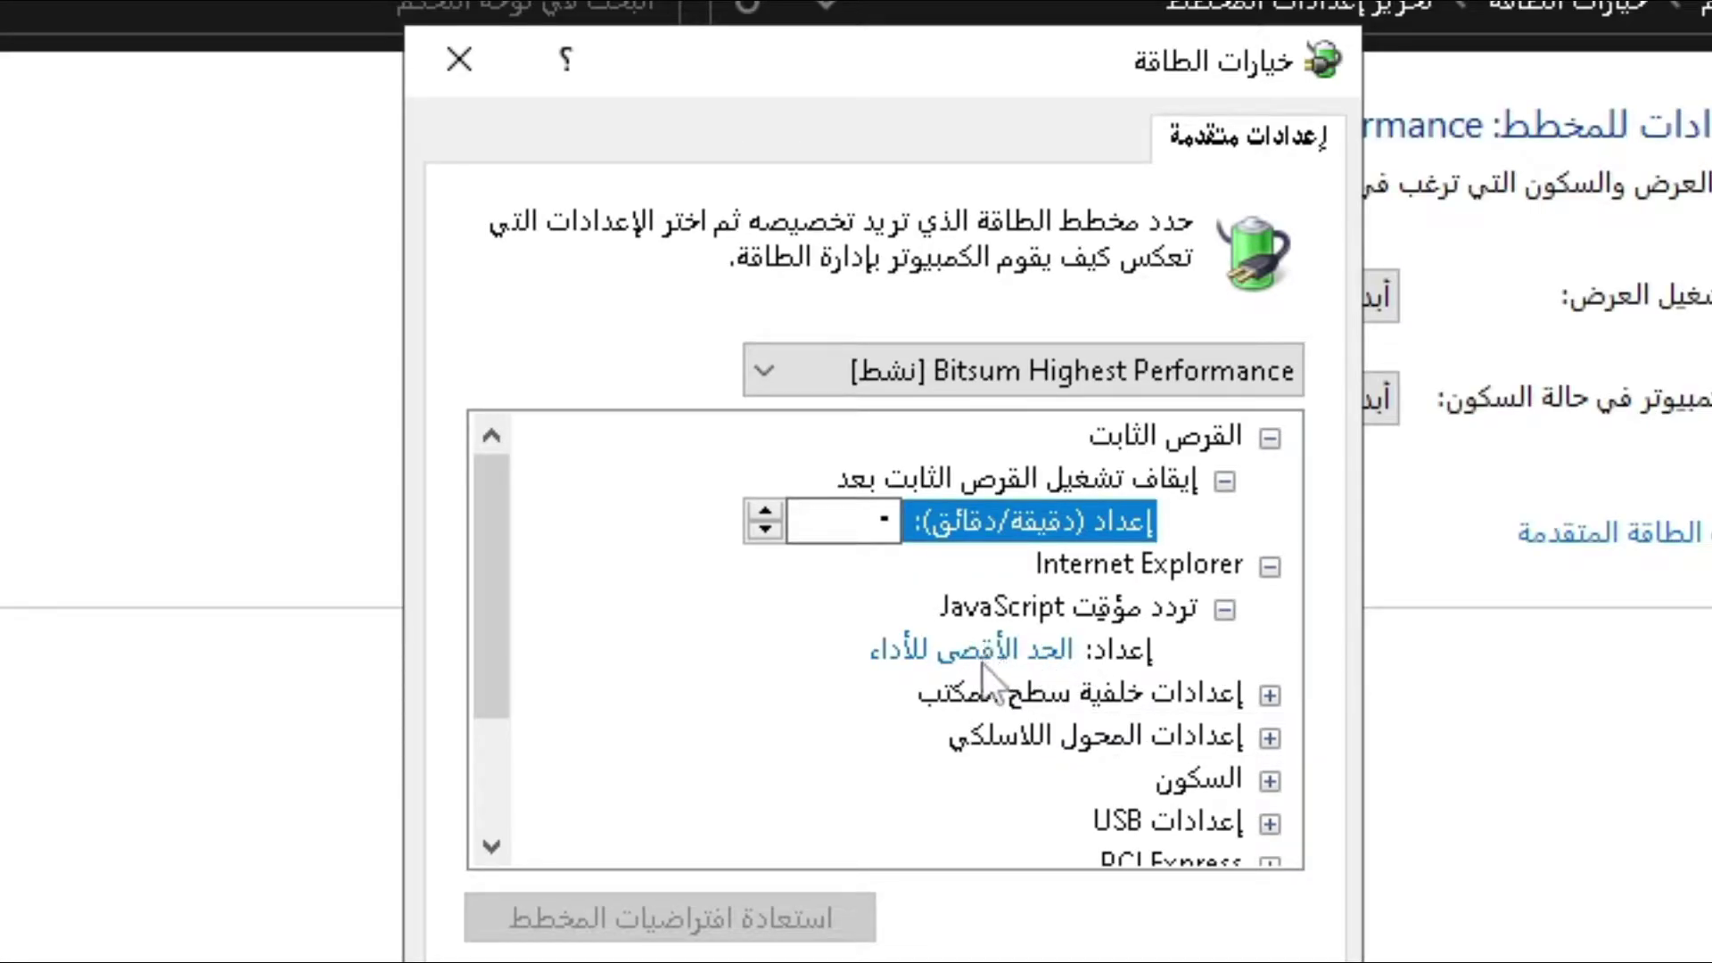
{"action": "left_click", "coordinate": [981, 655]}
{"action": "left_click", "coordinate": [945, 656]}
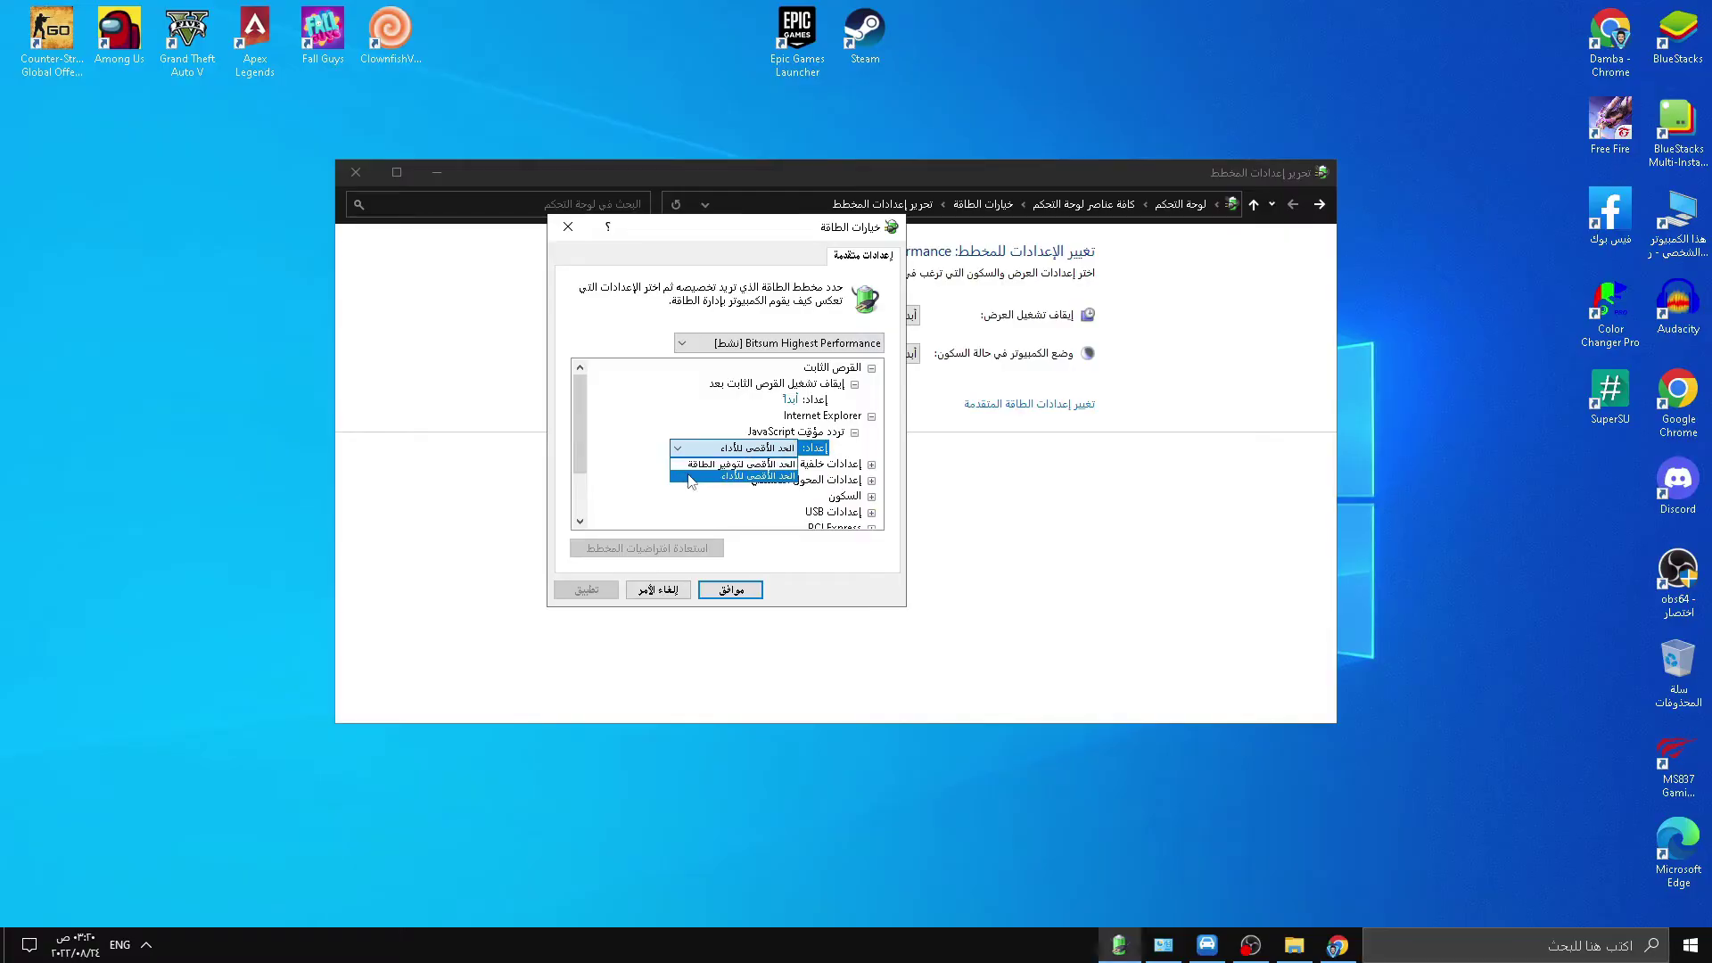
{"action": "left_click", "coordinate": [830, 651]}
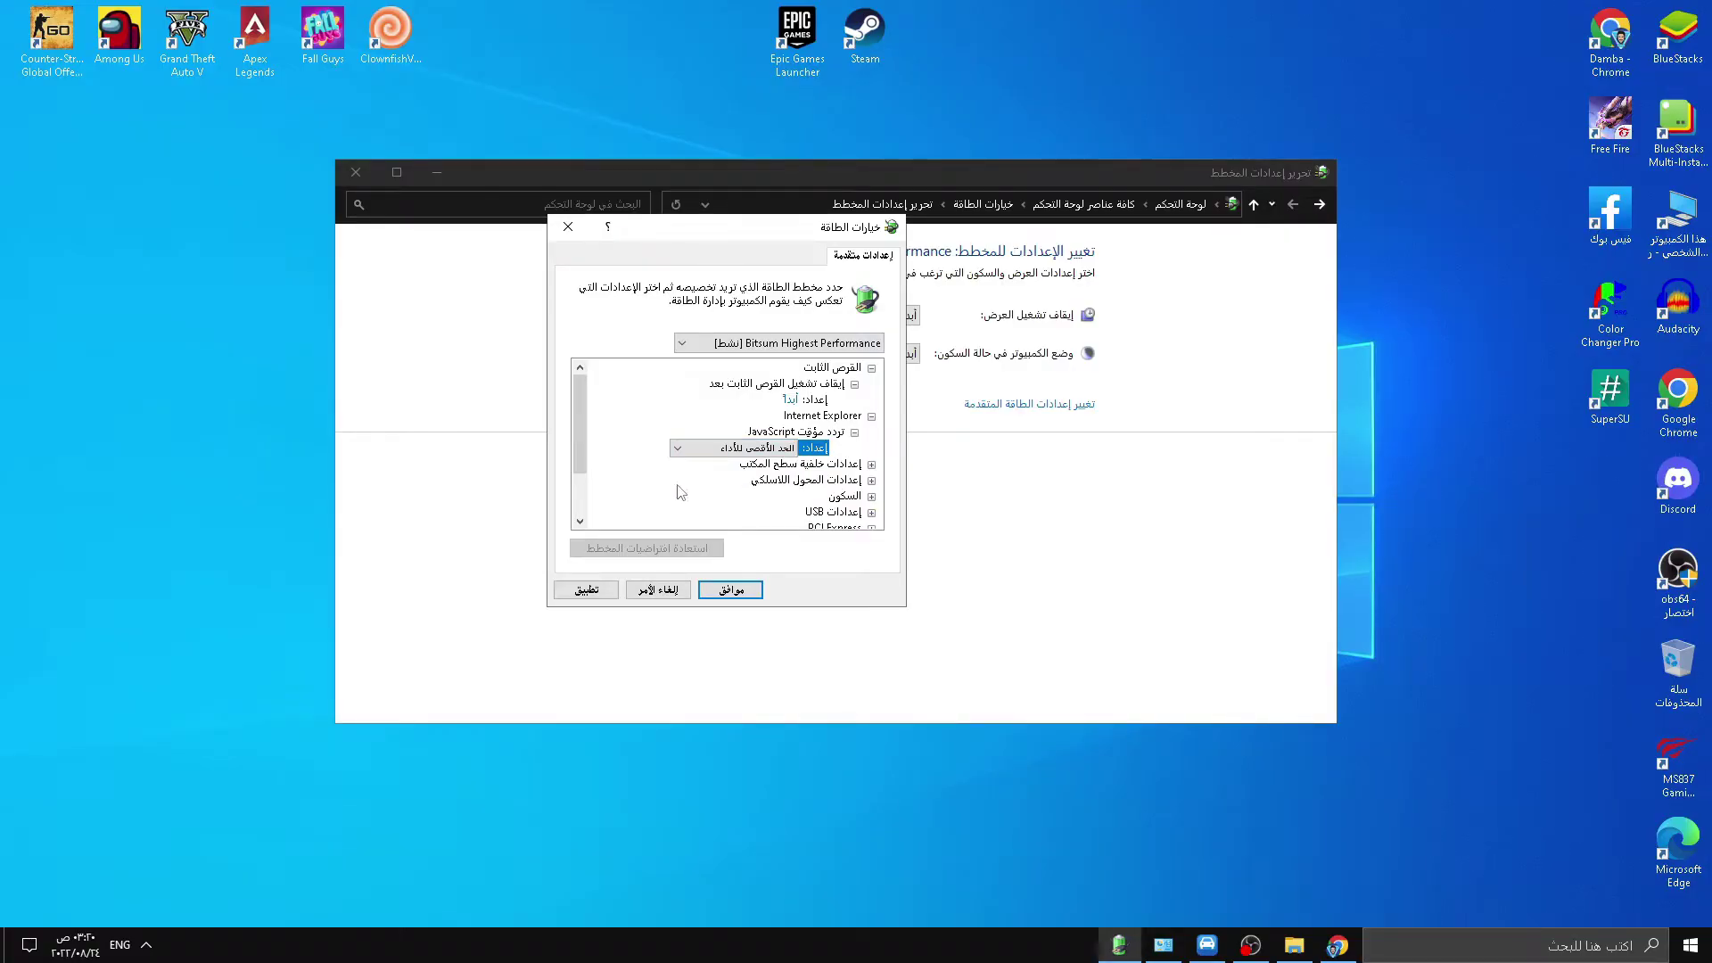
{"action": "left_click", "coordinate": [730, 591]}
{"action": "left_click", "coordinate": [348, 183]}
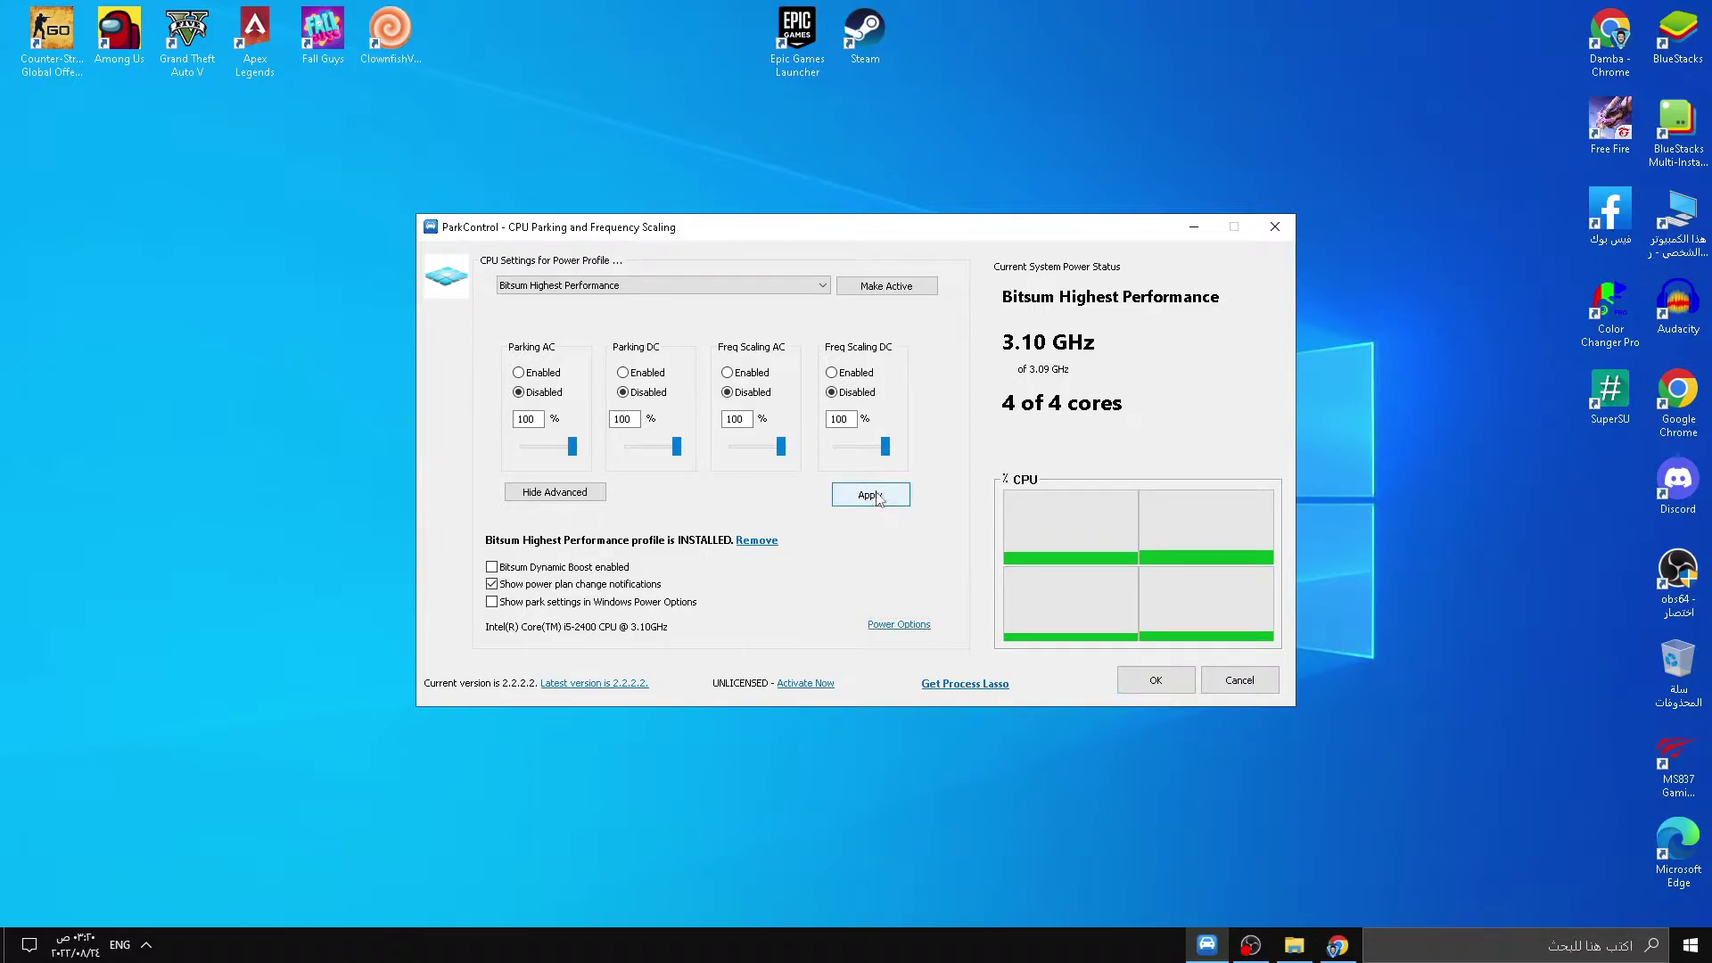
{"action": "left_click", "coordinate": [1150, 683]}
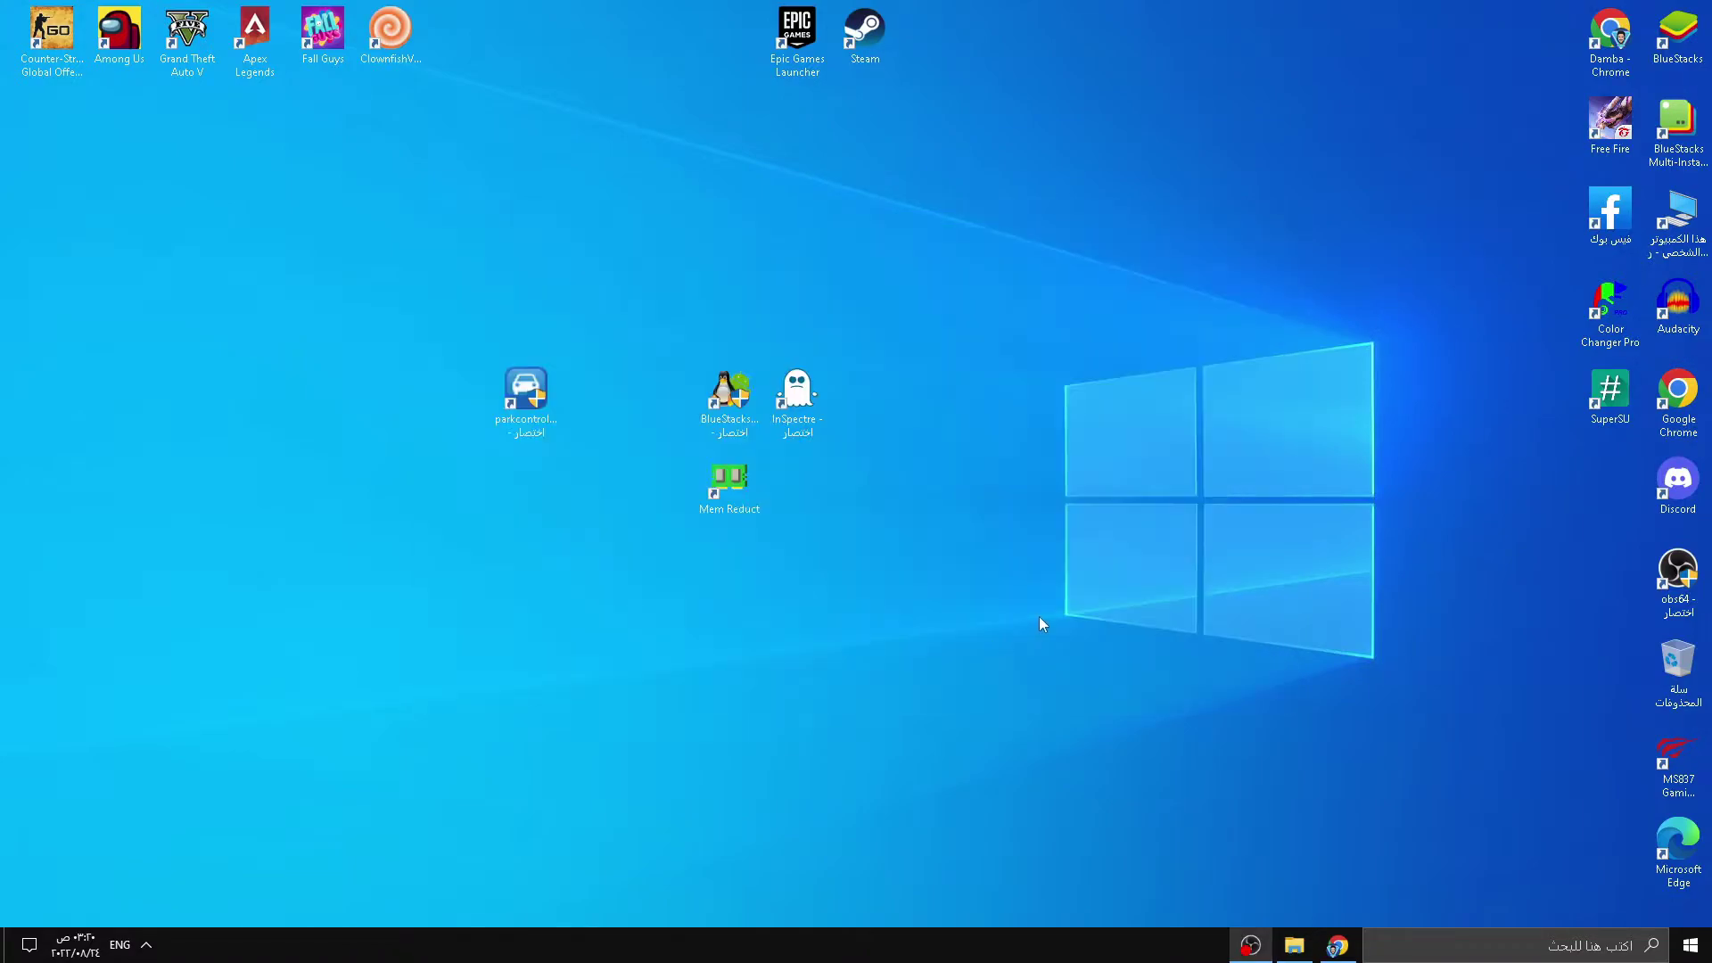
Move the ParkControl shortcut below the ClownfishVoice shortcut and place the InSpectre shortcut apart from the remaining tools
{"action": "left_click_drag", "start_coordinate": [526, 393], "coordinate": [420, 116]}
{"action": "left_click_drag", "start_coordinate": [798, 397], "coordinate": [941, 513]}
{"action": "left_click", "coordinate": [881, 593]}
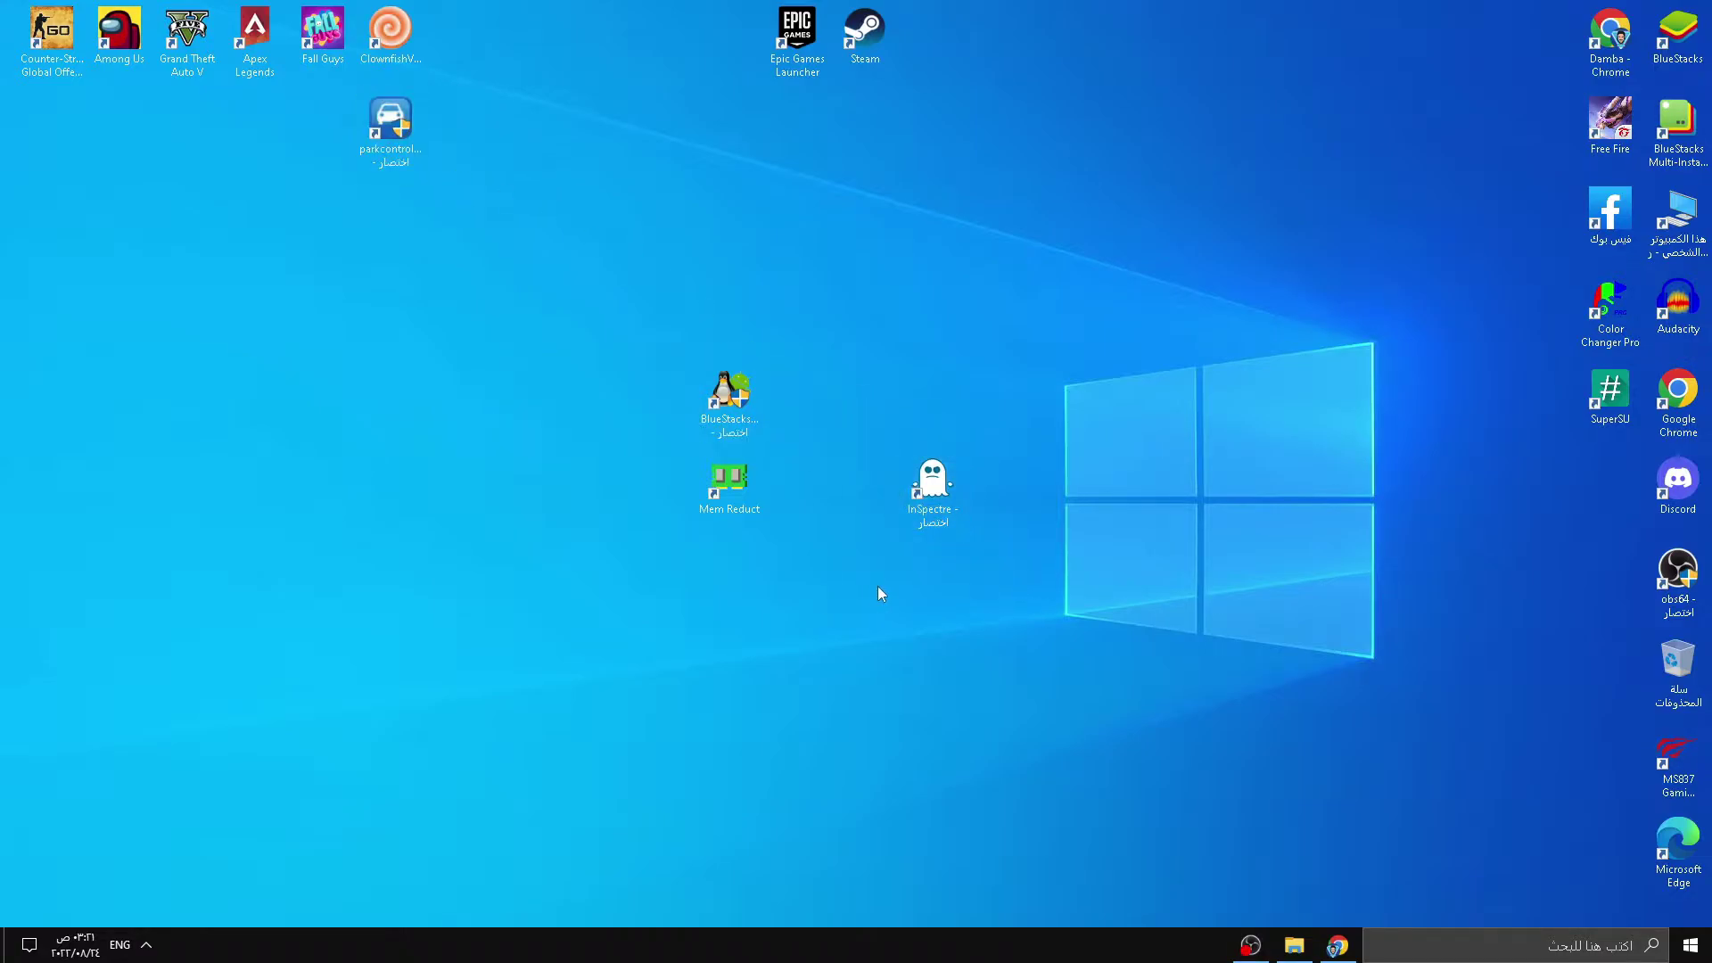
Run InSpectre as administrator, toggle Spectre protection on and back to disabled, and close the program
{"action": "right_click", "coordinate": [933, 480]}
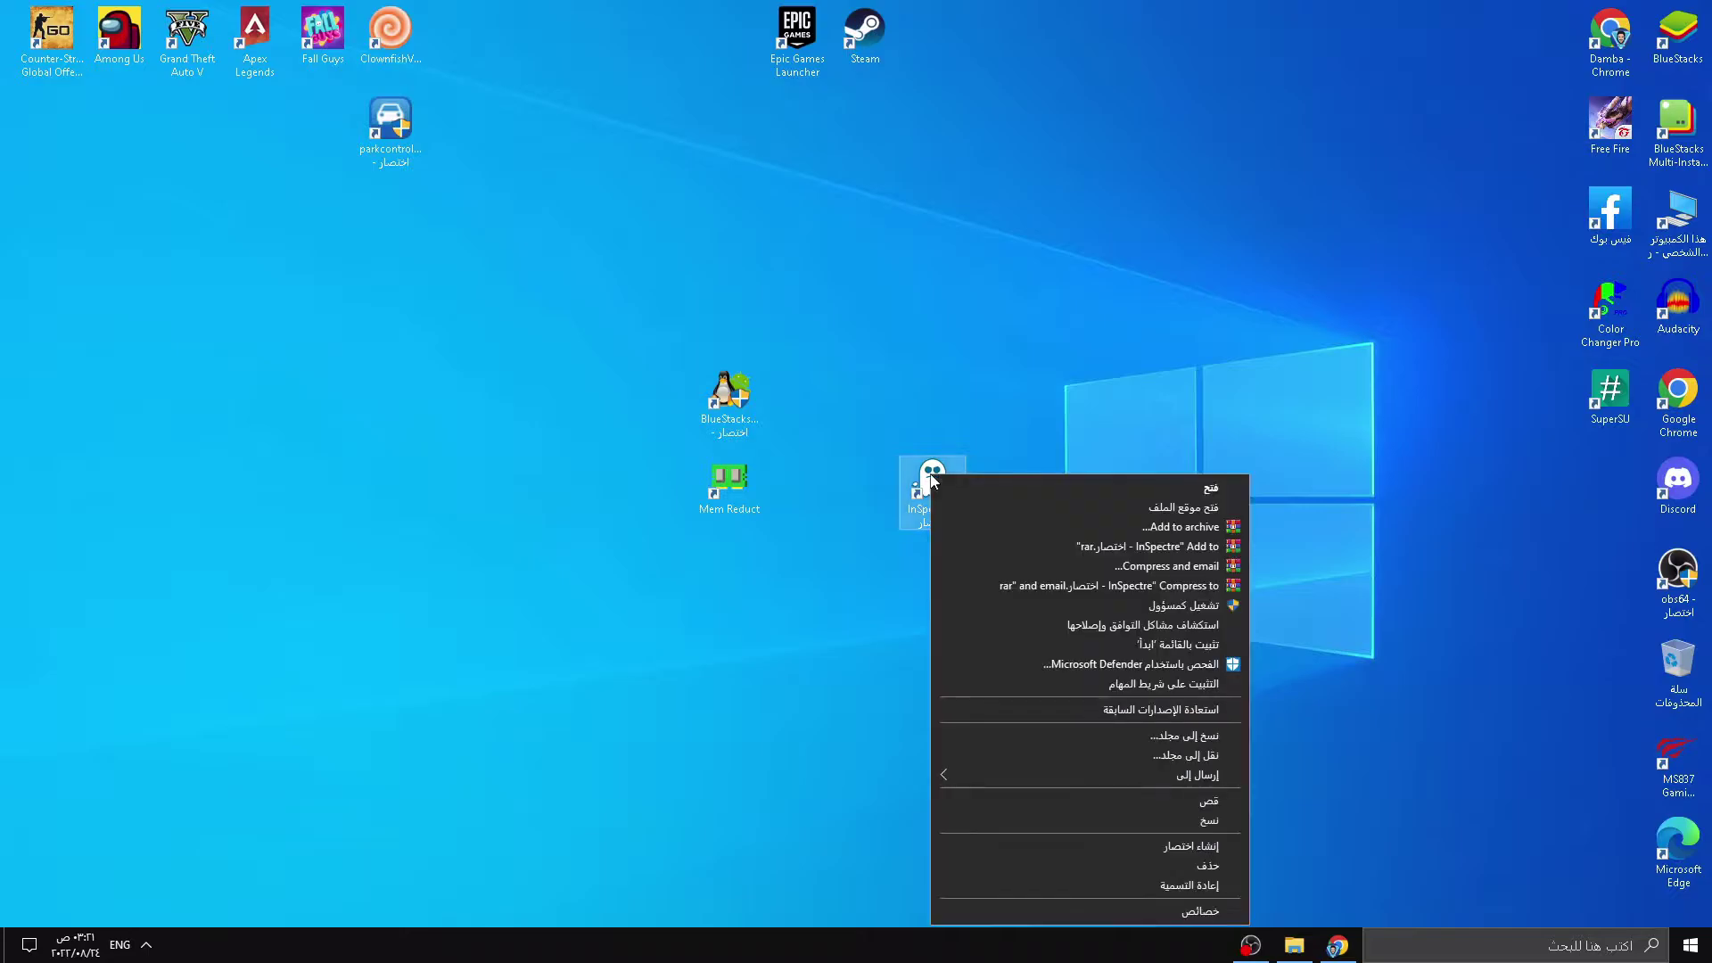
{"action": "left_click", "coordinate": [1061, 604]}
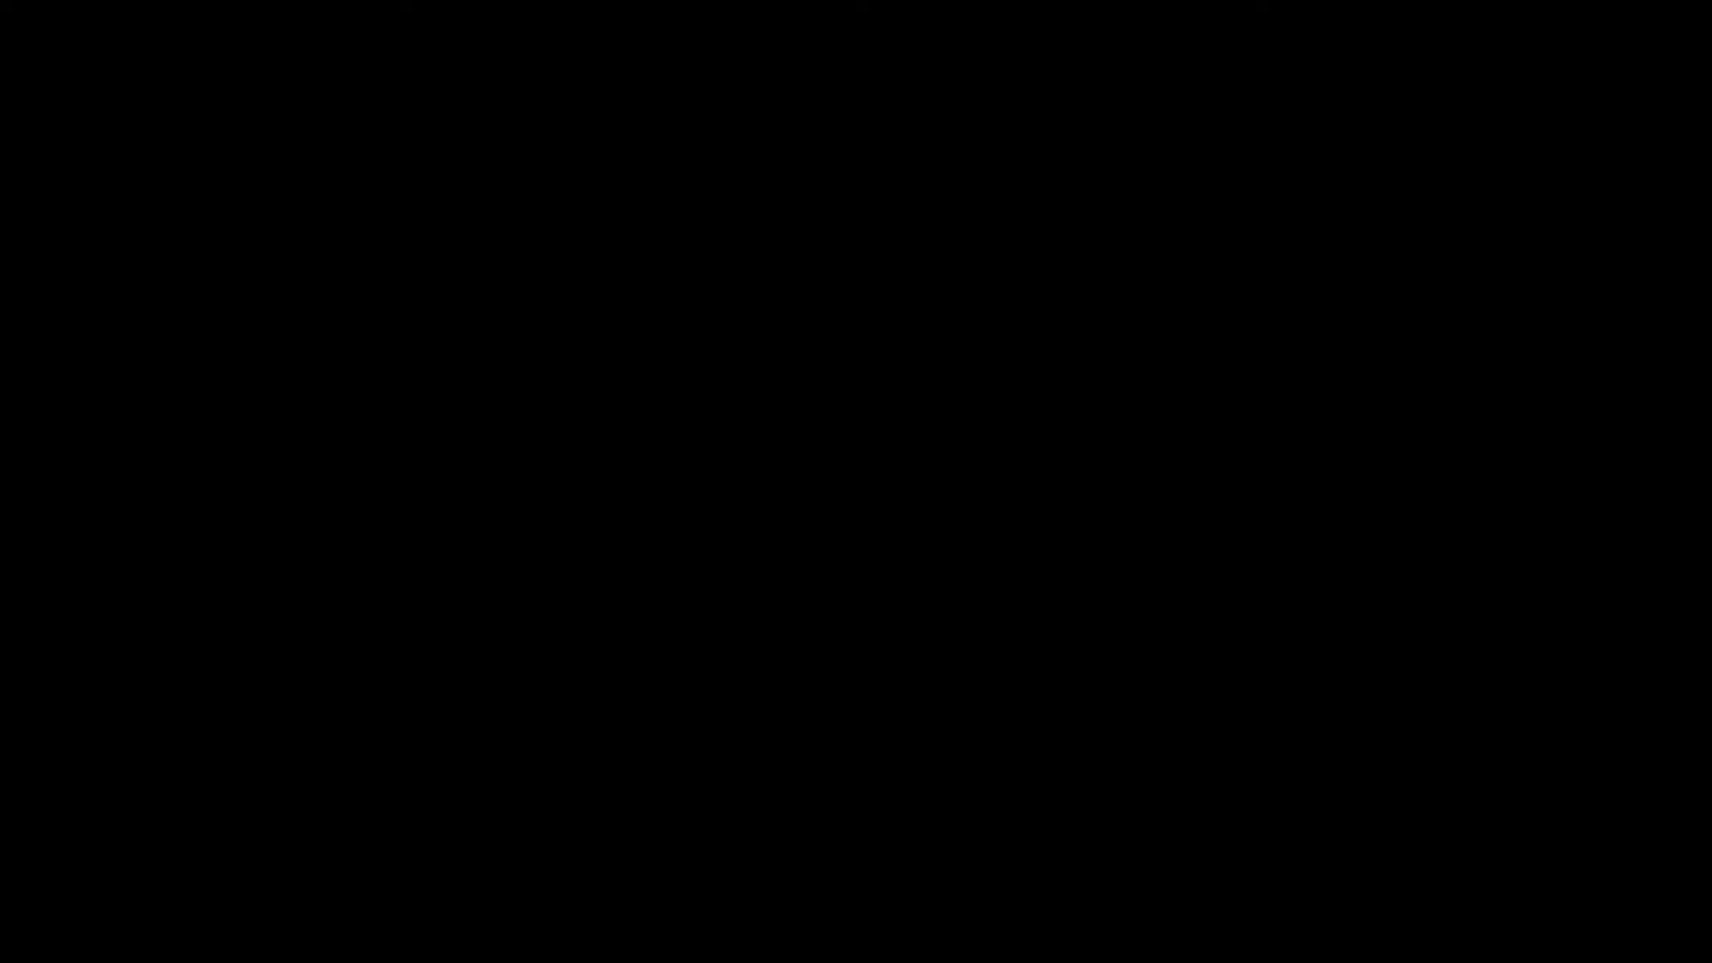
{"action": "left_click", "coordinate": [960, 727]}
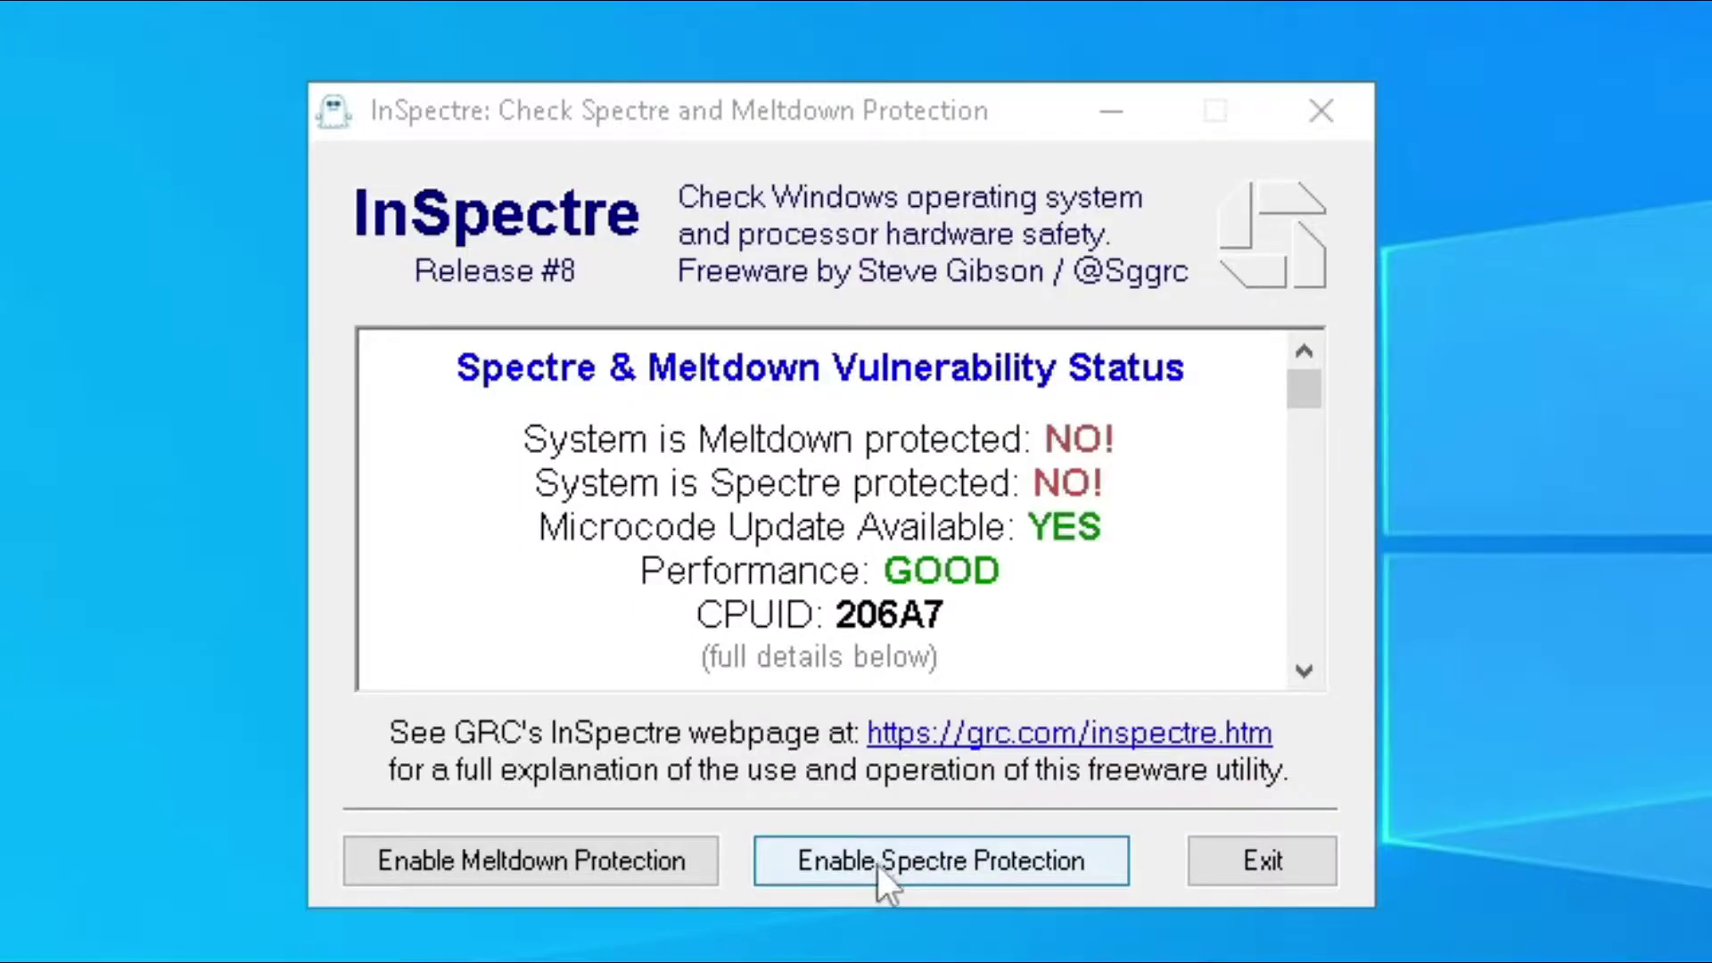
{"action": "left_click", "coordinate": [875, 621]}
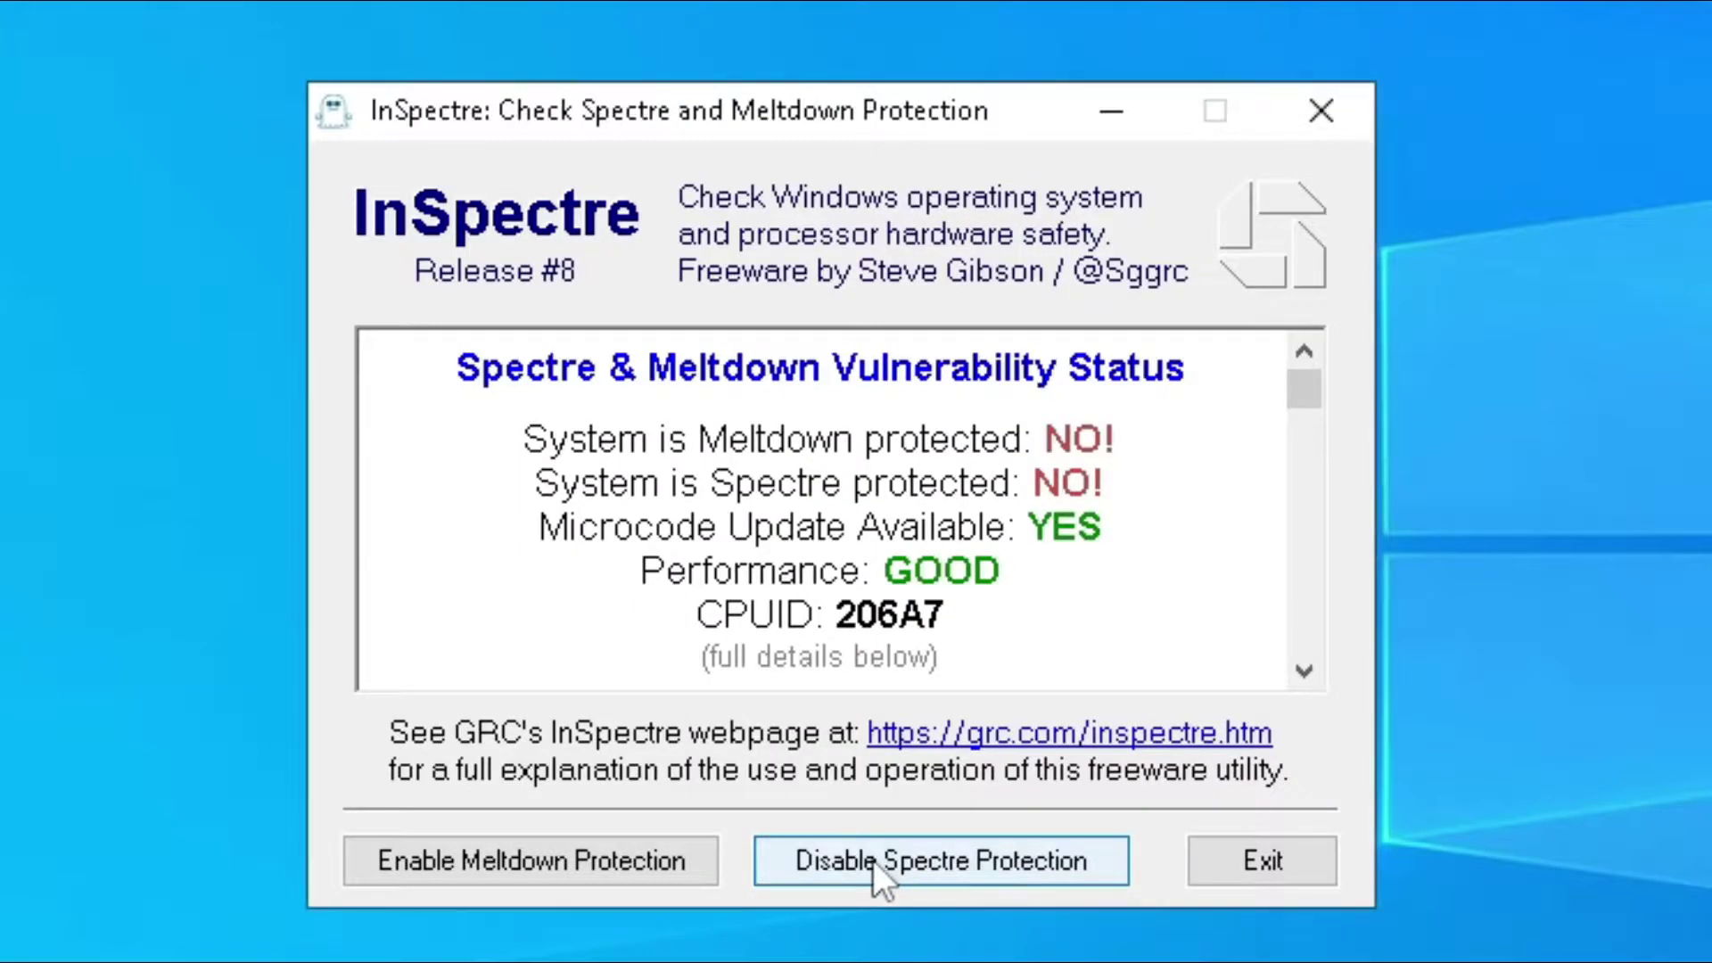
{"action": "left_click", "coordinate": [892, 864]}
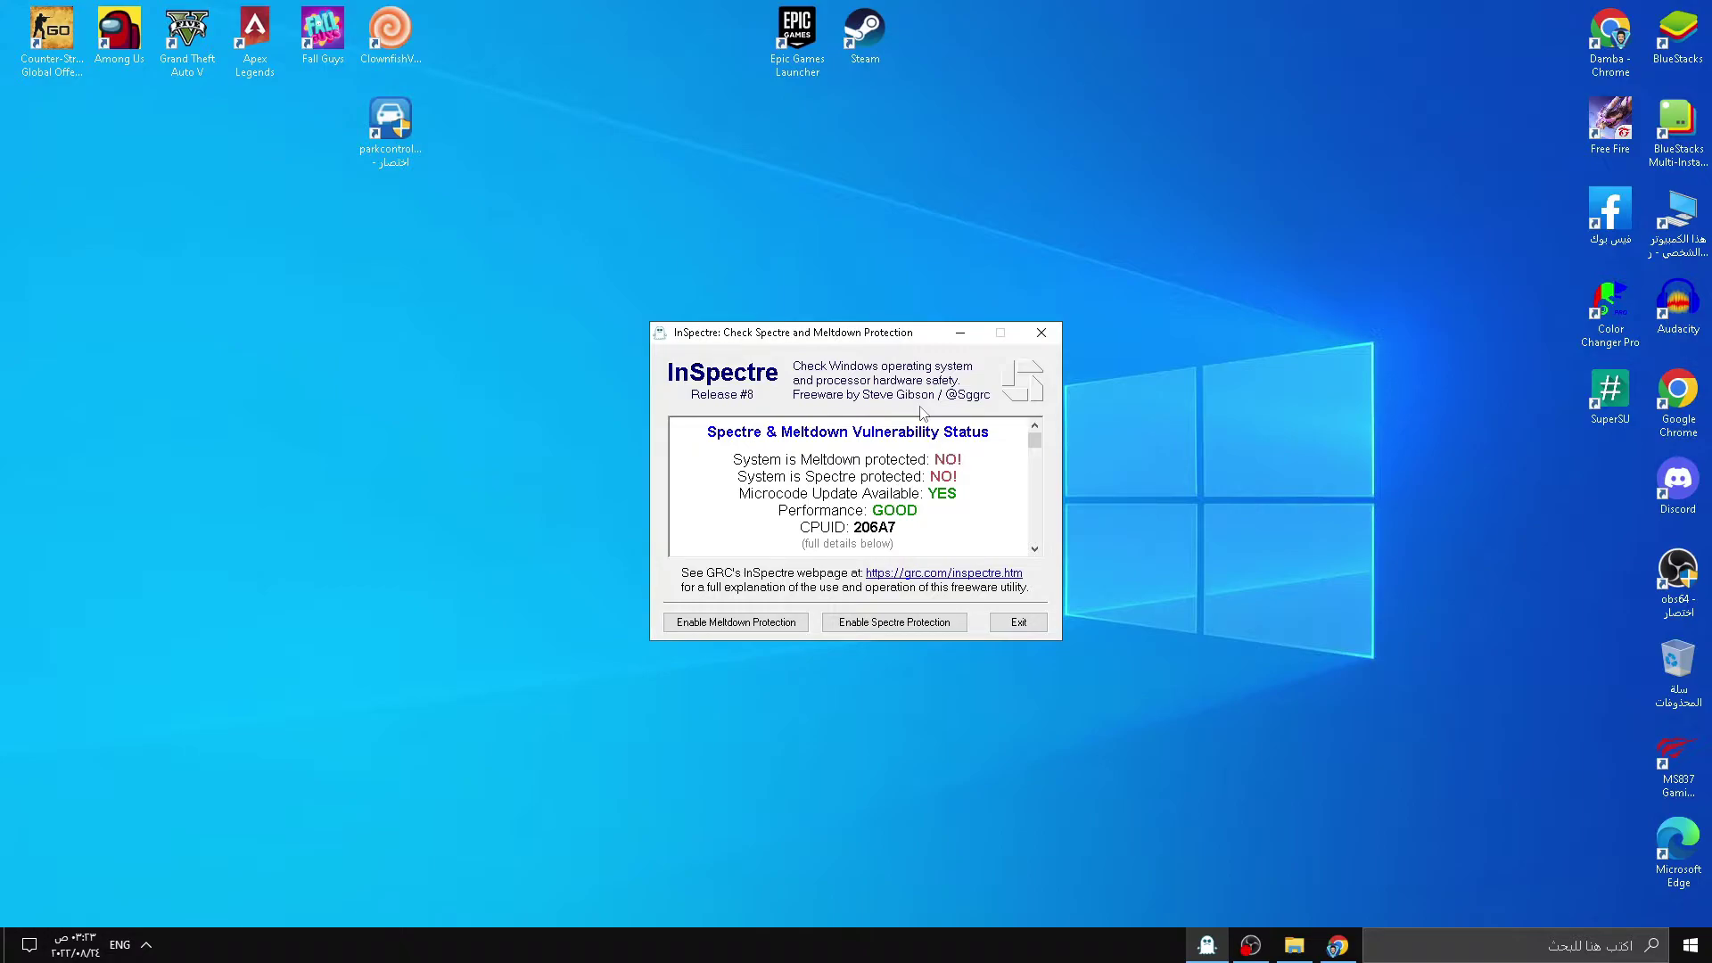
{"action": "left_click", "coordinate": [1037, 337]}
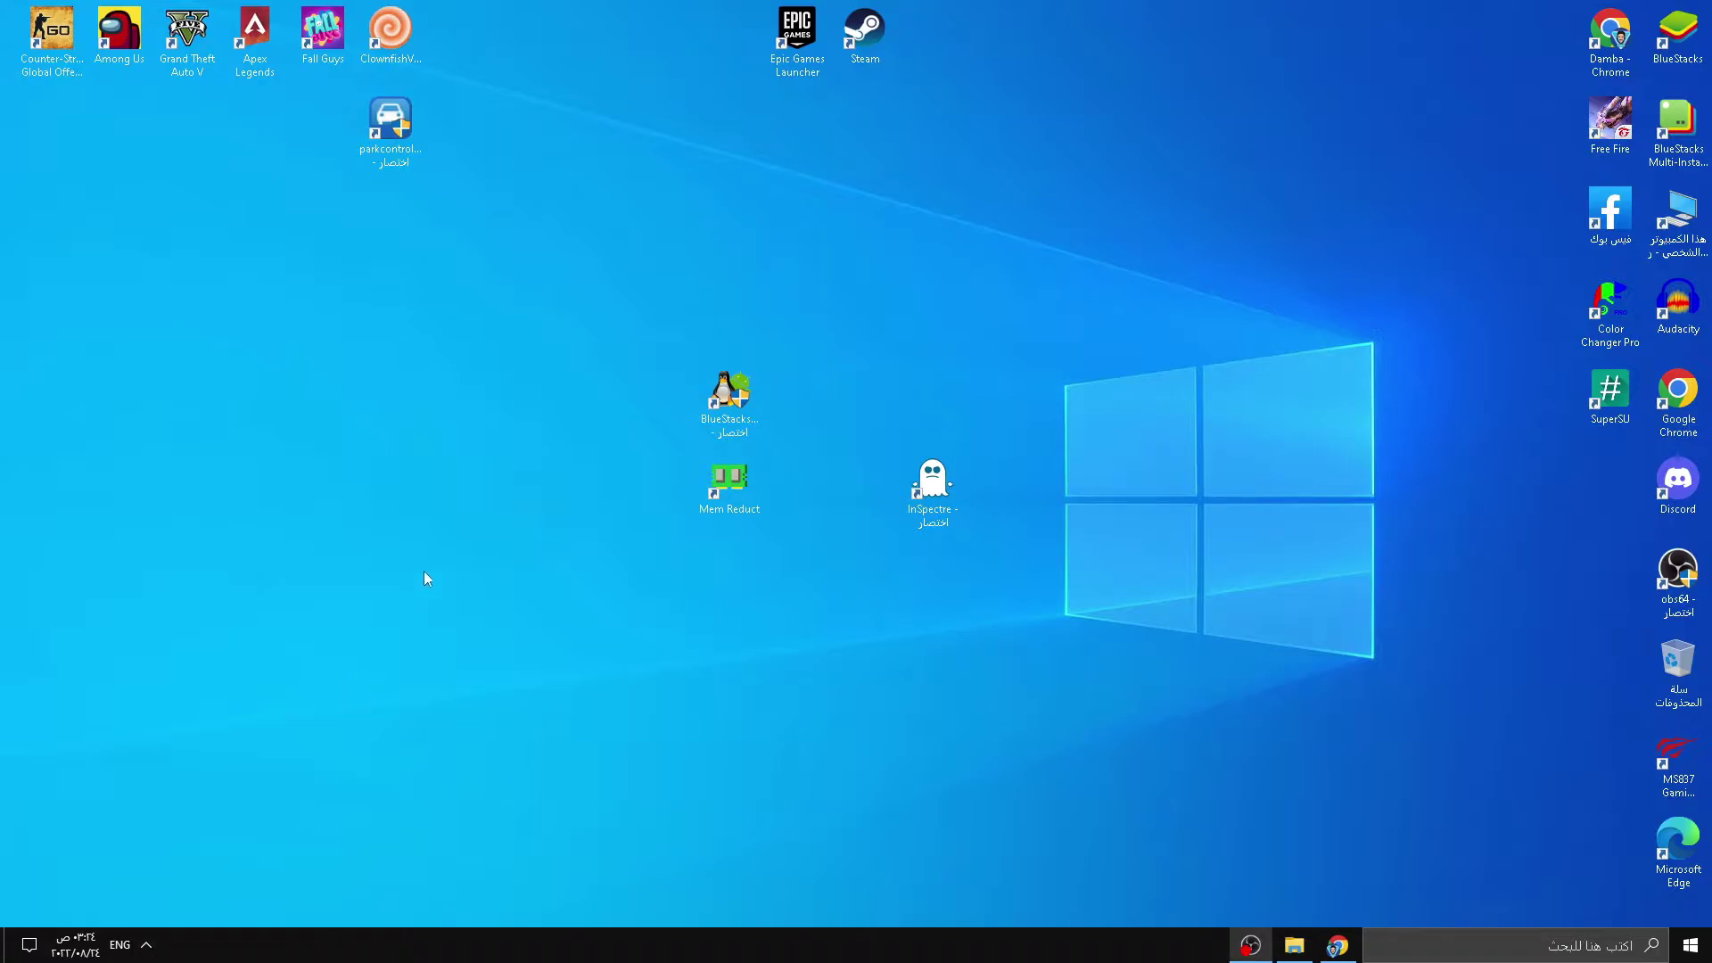
Move the InSpectre shortcut beside the ParkControl shortcut and place the Mem Reduct shortcut by itself higher on the desktop
{"action": "left_click_drag", "start_coordinate": [961, 471], "coordinate": [497, 211]}
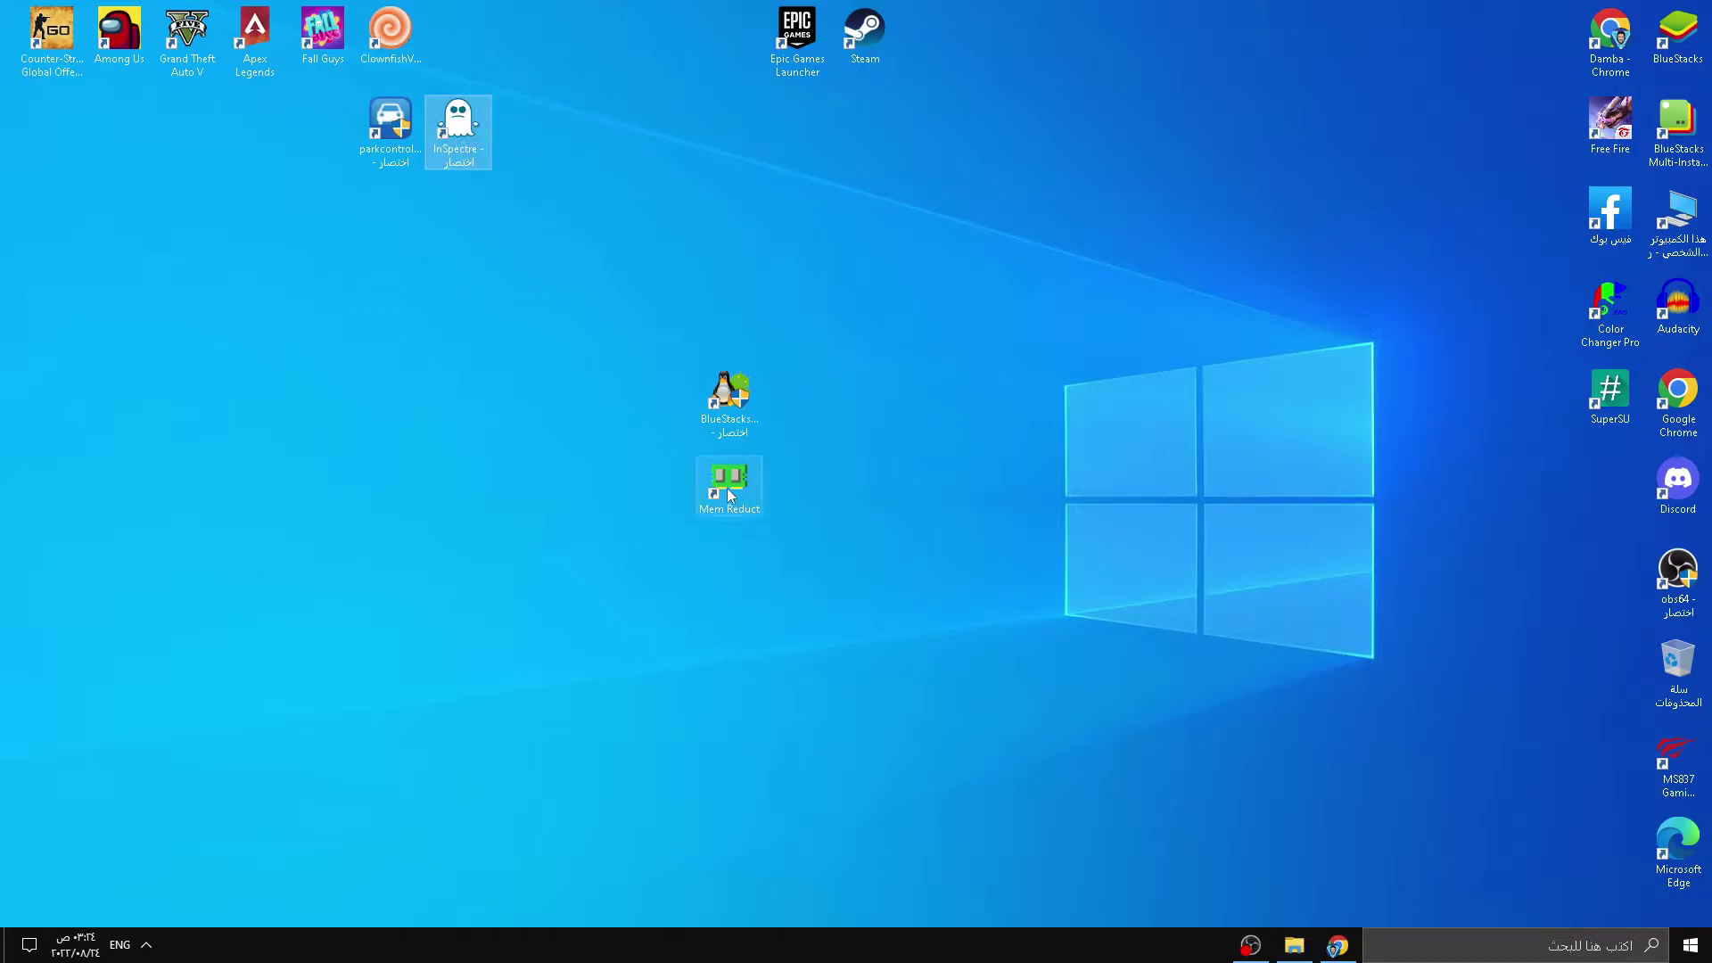
{"action": "left_click_drag", "start_coordinate": [726, 489], "coordinate": [863, 368]}
{"action": "left_click_drag", "start_coordinate": [685, 265], "coordinate": [727, 215]}
Launch Mem Reduct, clear the memory (محو الذاكرة), and open the menu of its icon among the hidden tray icons
{"action": "double_click", "coordinate": [727, 214]}
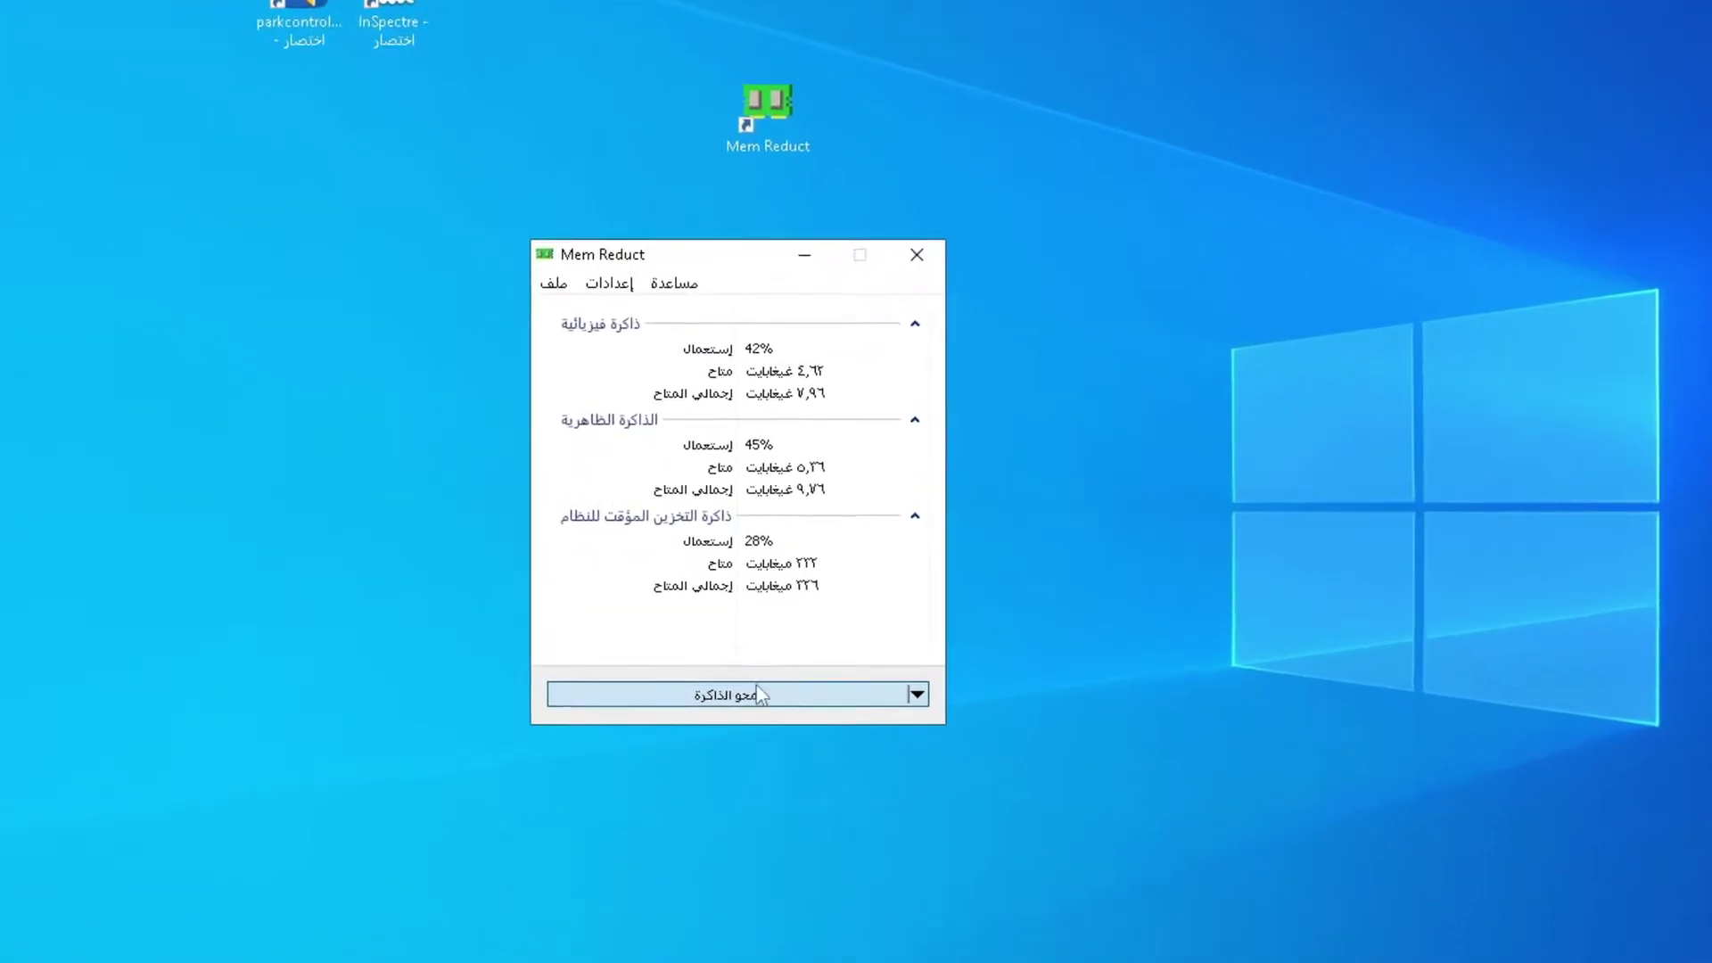
{"action": "left_click", "coordinate": [729, 672]}
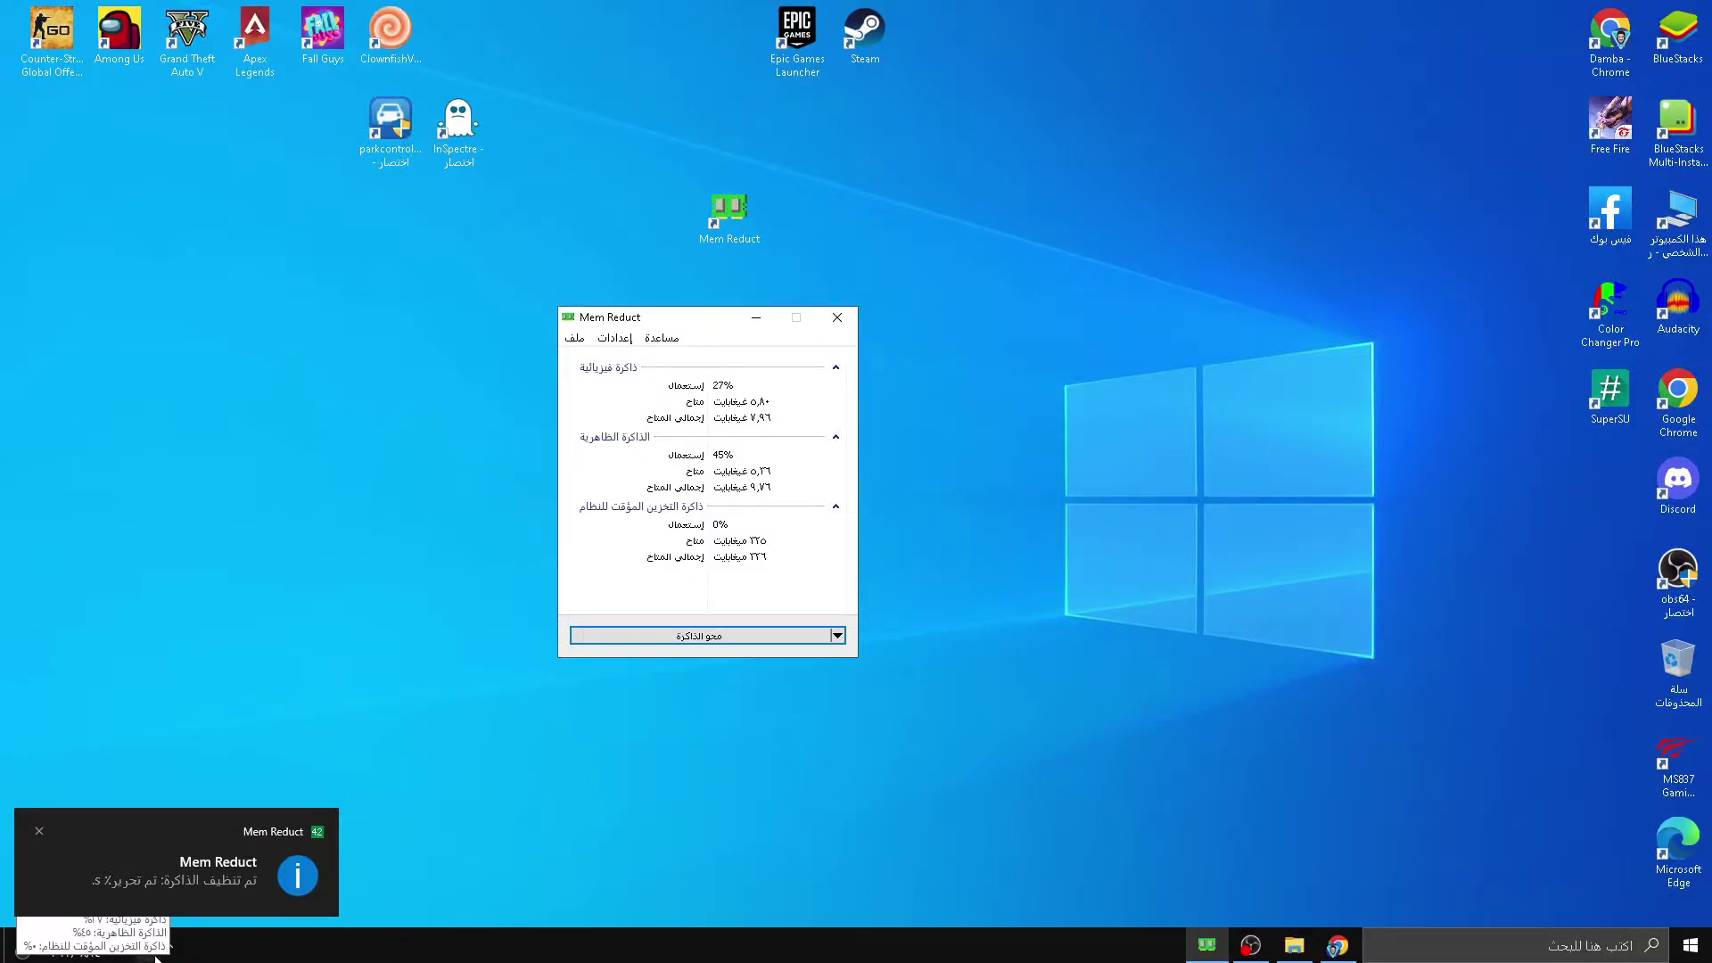
{"action": "left_click", "coordinate": [145, 945]}
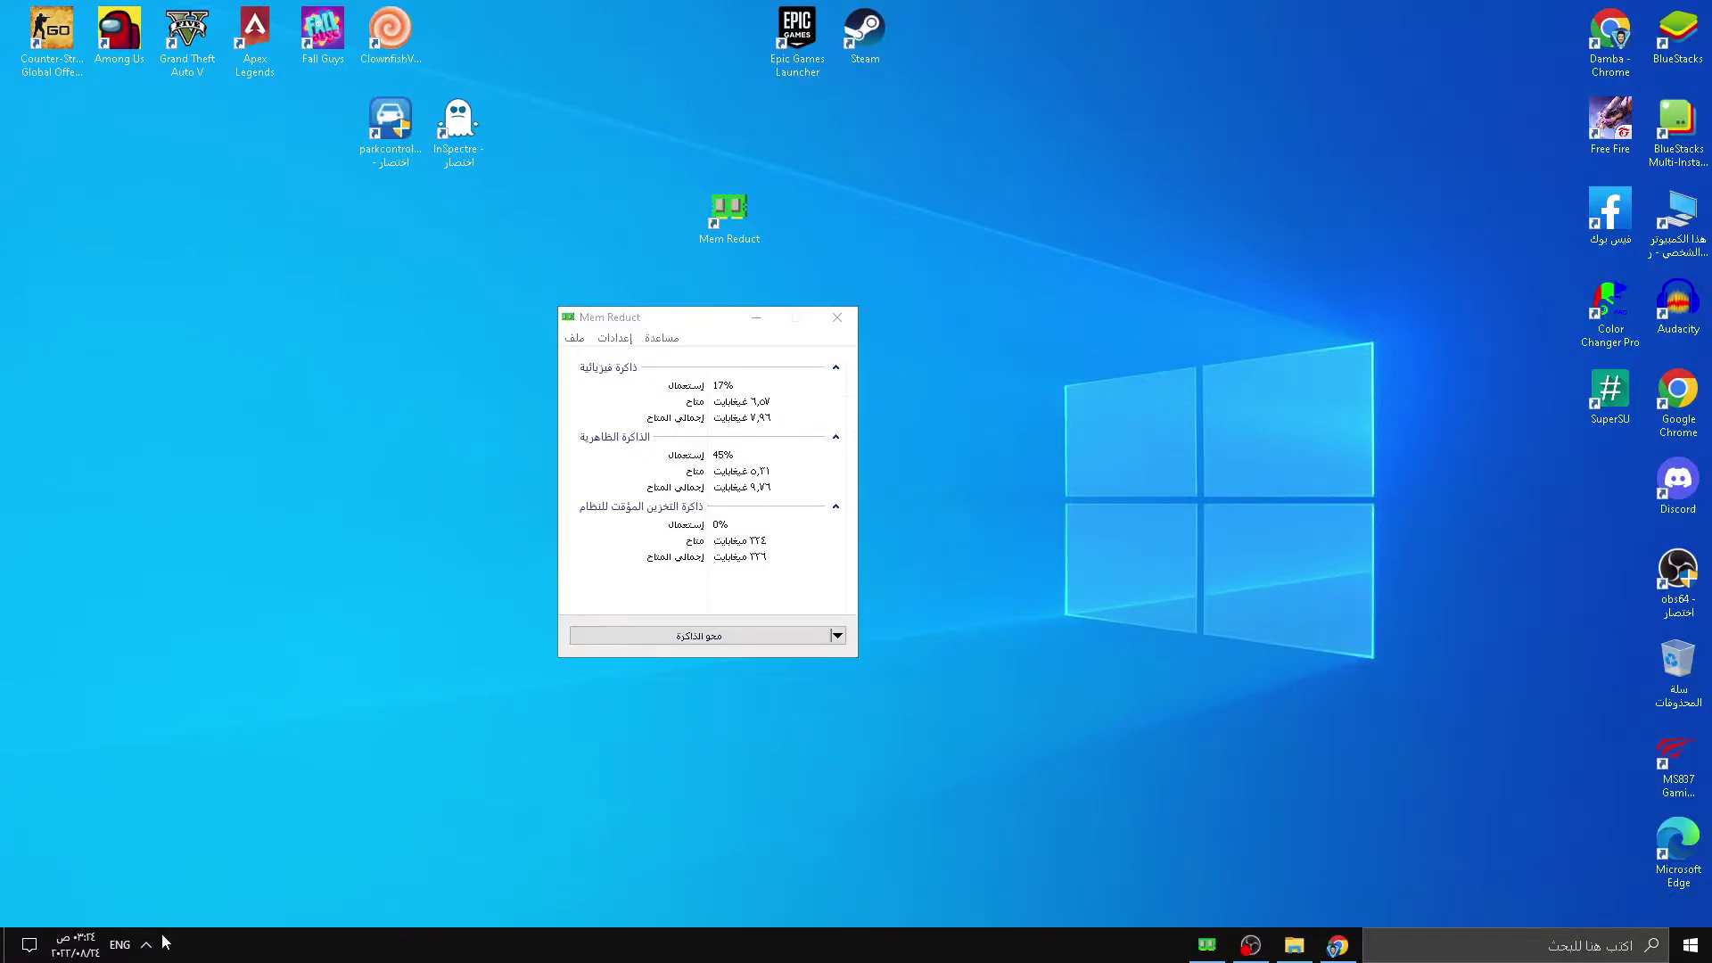
{"action": "left_click", "coordinate": [146, 945]}
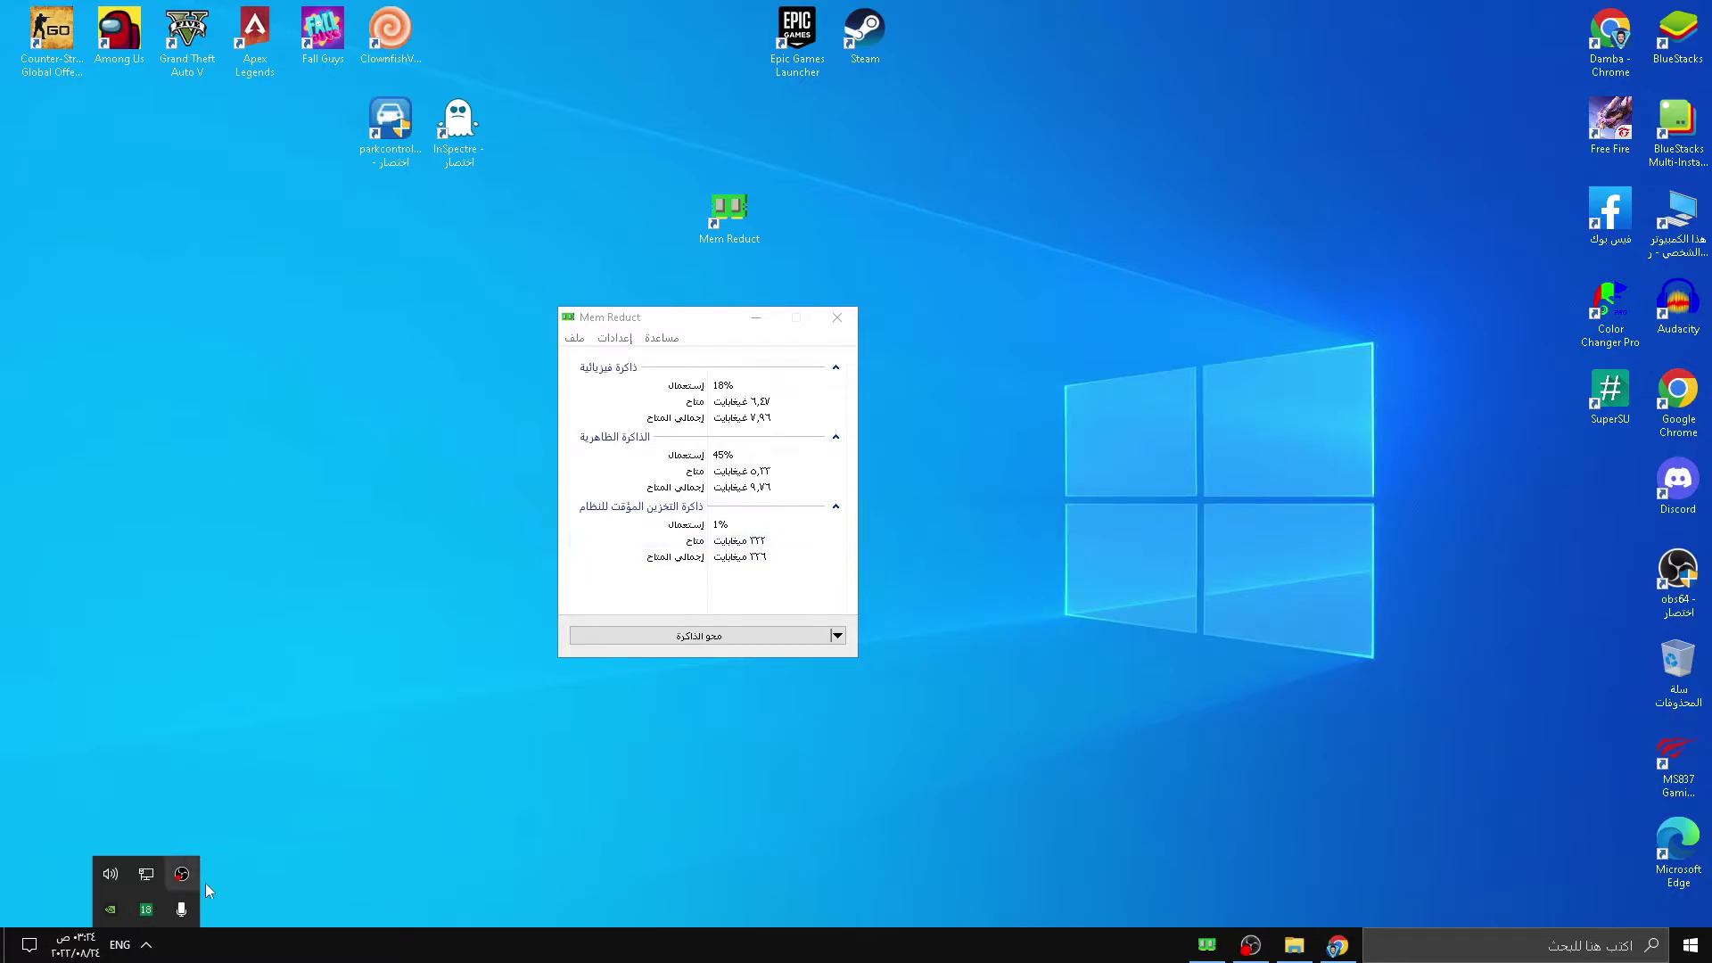
{"action": "right_click", "coordinate": [145, 909]}
{"action": "left_click", "coordinate": [202, 892]}
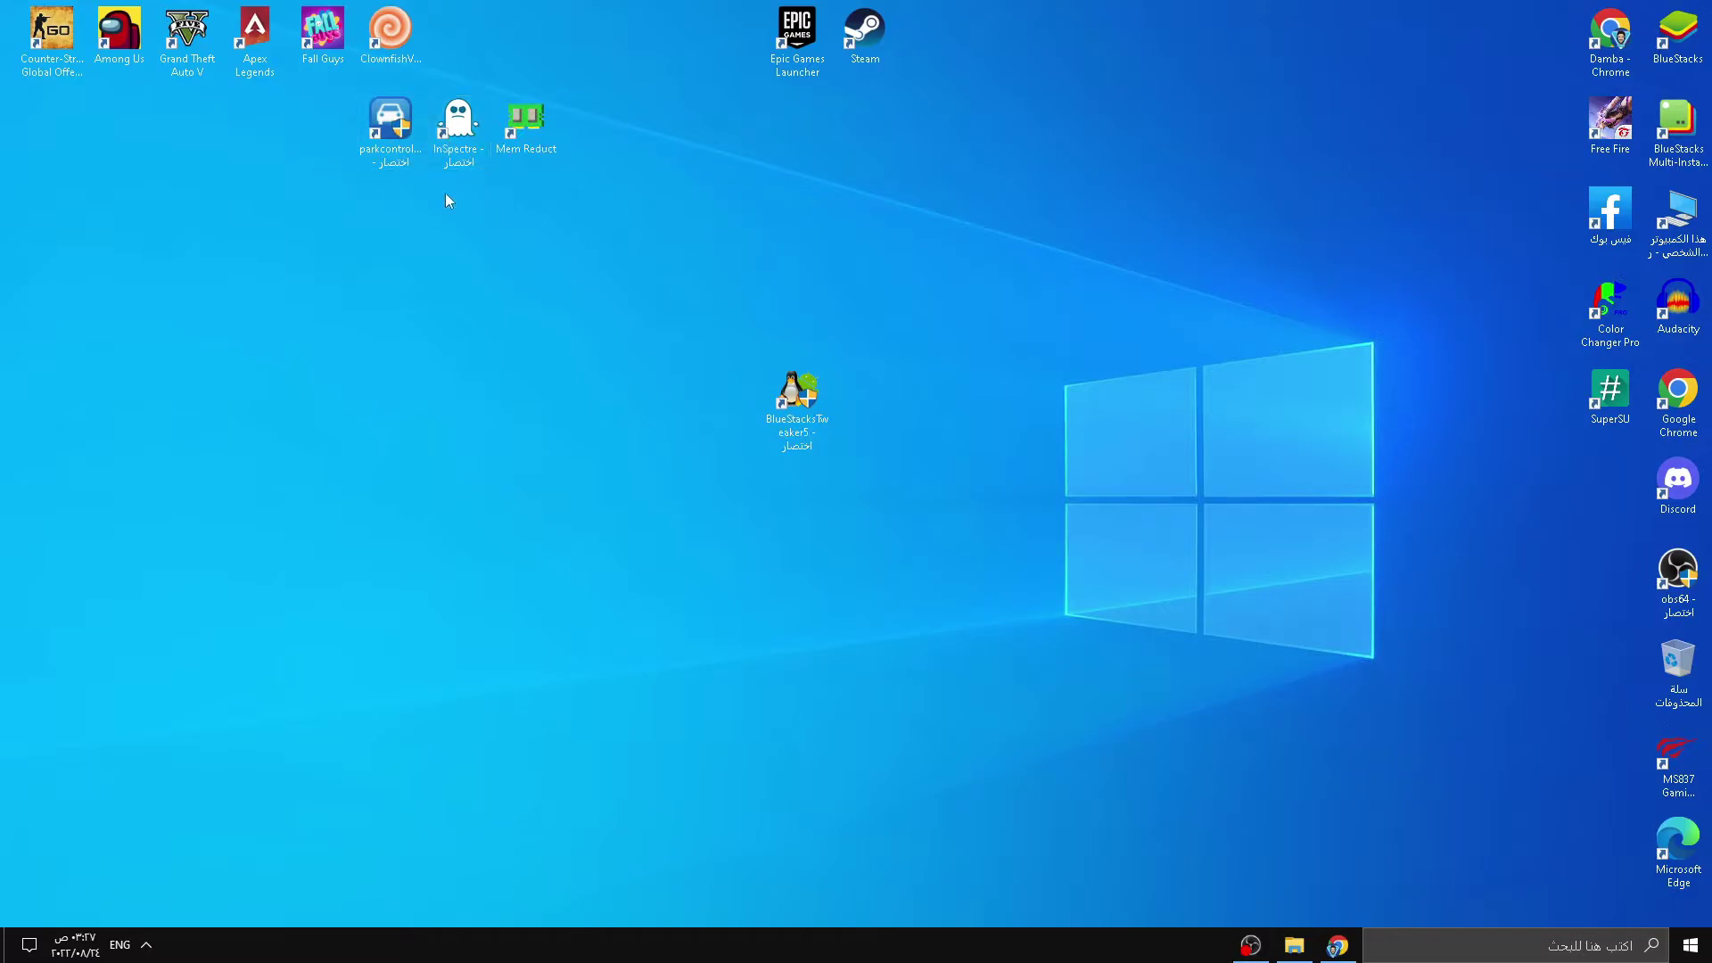
{"action": "left_click", "coordinate": [378, 154]}
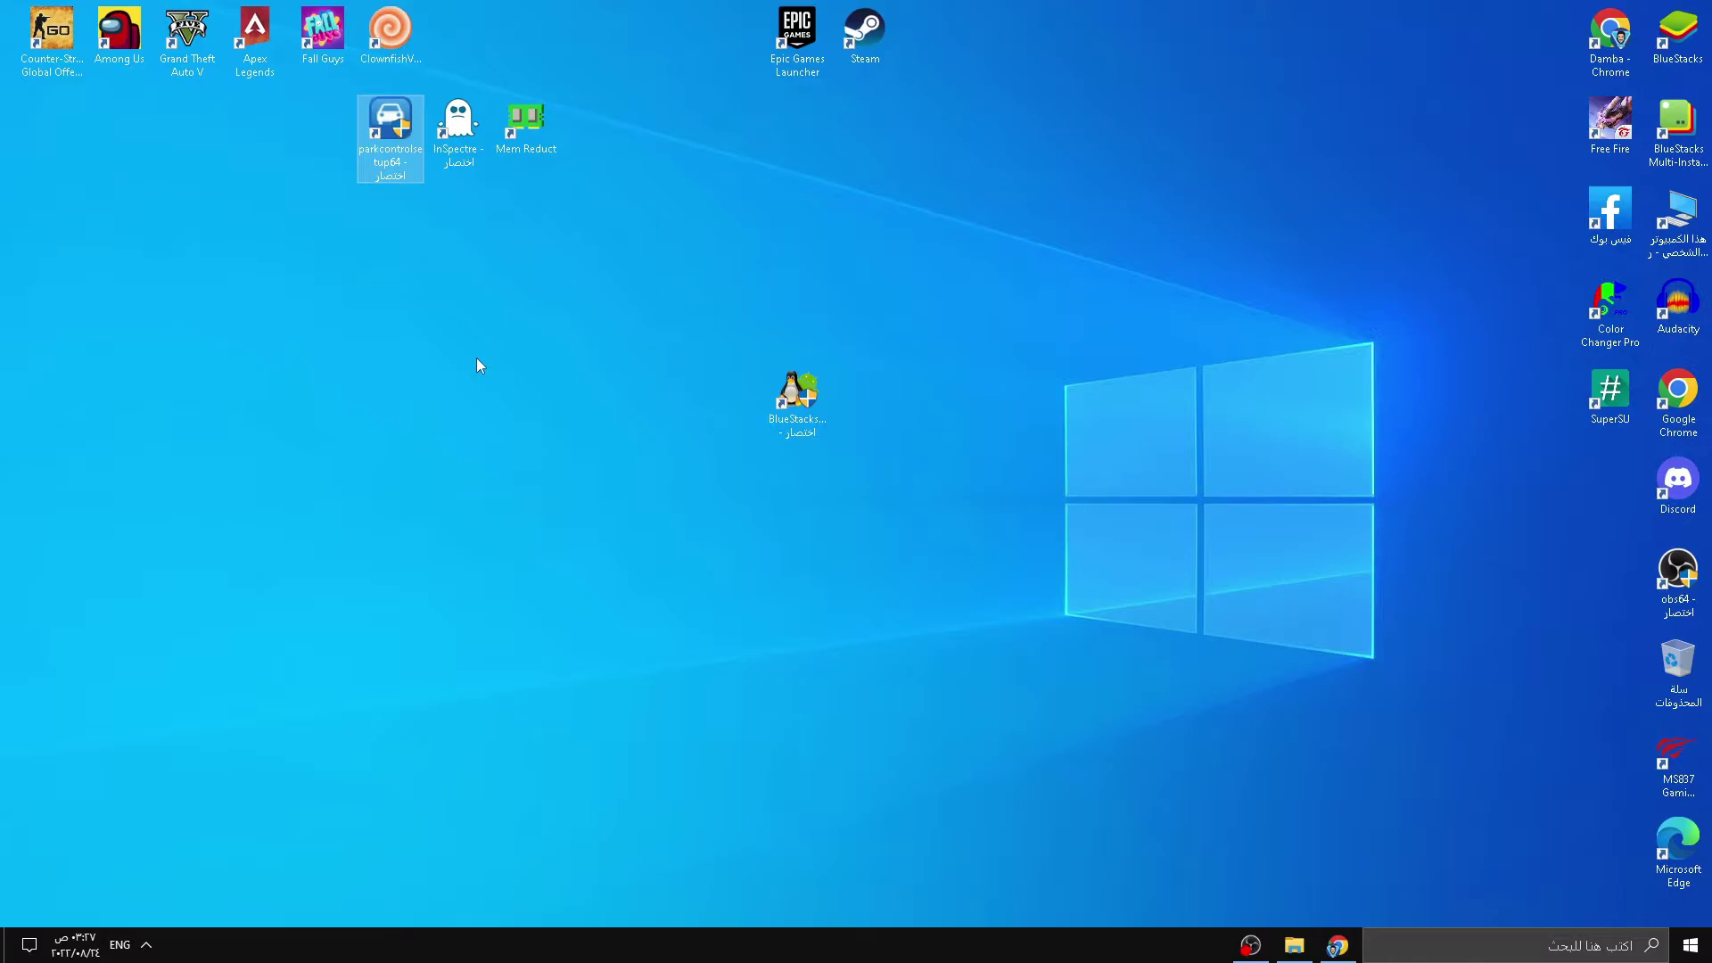
{"action": "mouse_move", "coordinate": [408, 124]}
{"action": "left_mouse_down"}
{"action": "mouse_move", "coordinate": [339, 125]}
{"action": "mouse_move", "coordinate": [390, 129]}
{"action": "mouse_move", "coordinate": [408, 155]}
{"action": "left_mouse_up"}
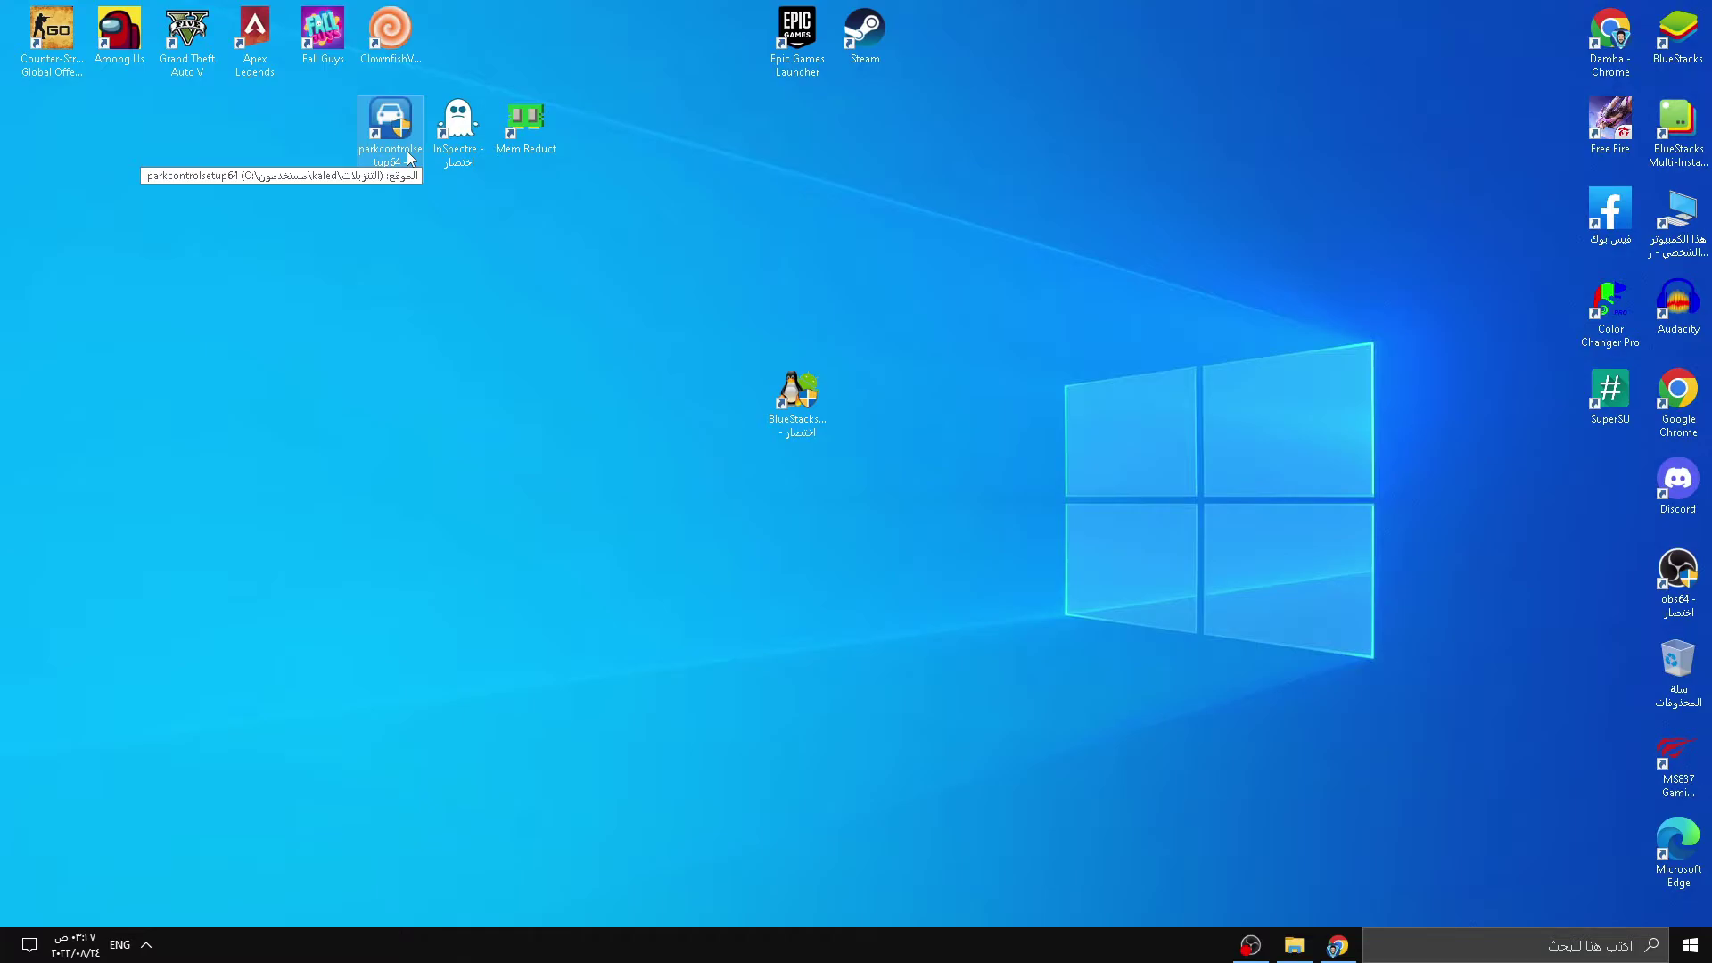
{"action": "left_click", "coordinate": [739, 593]}
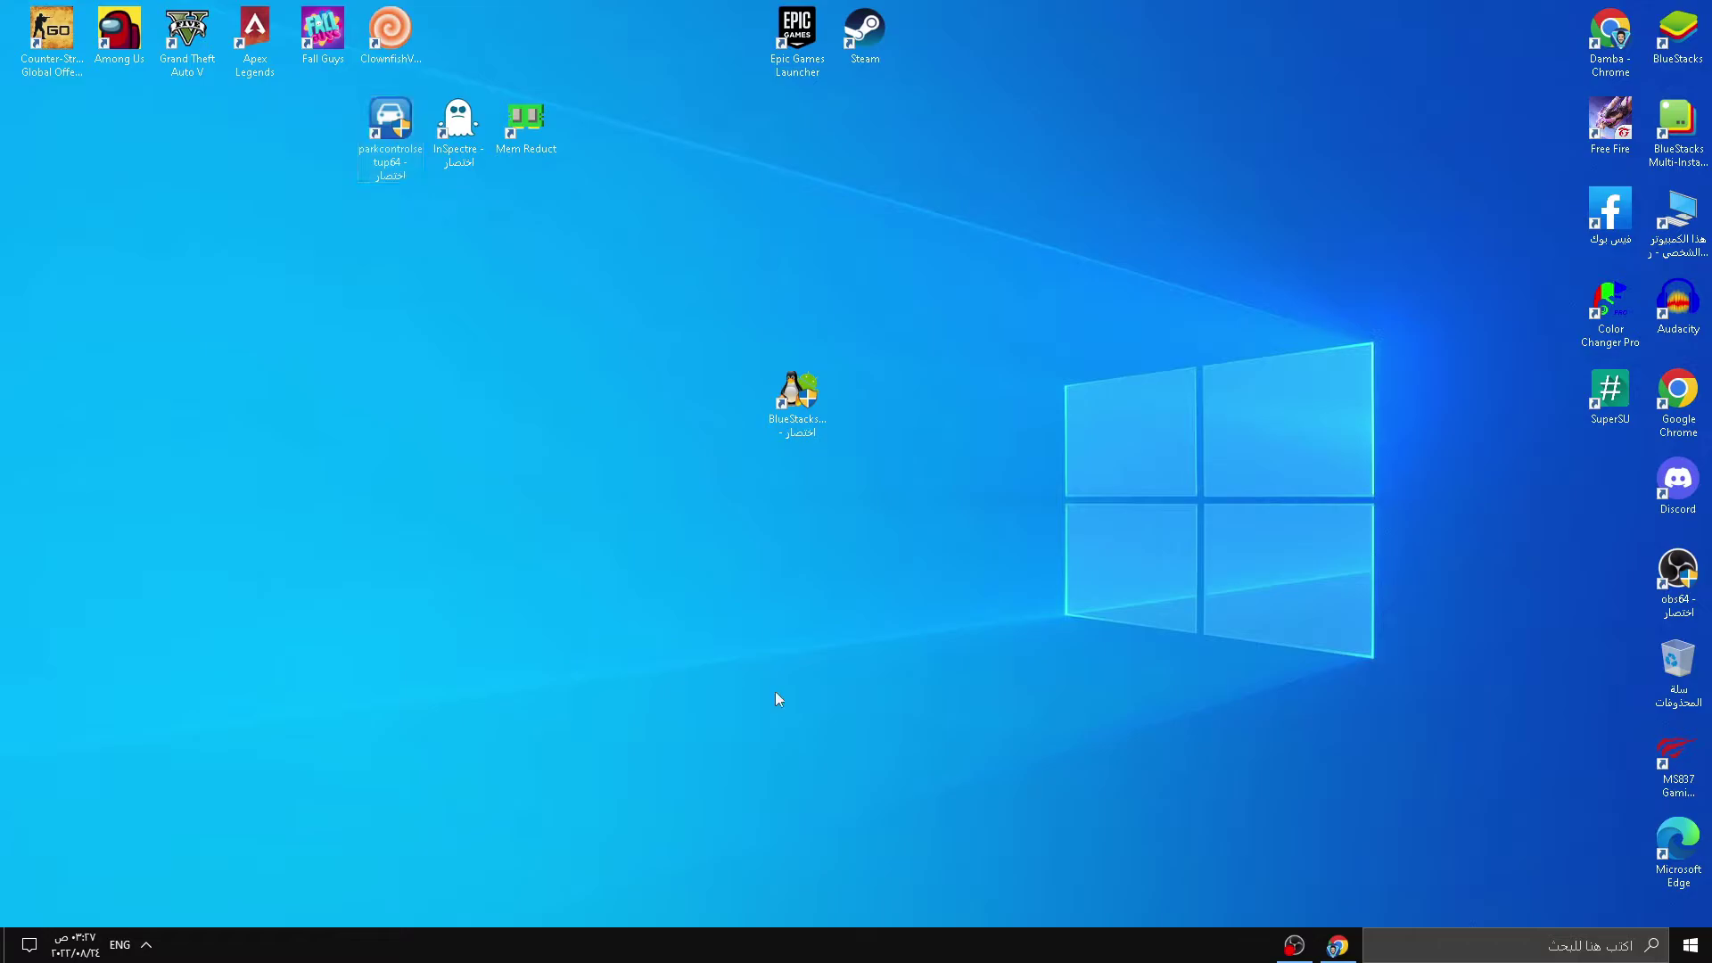
Open the graphics settings (إعدادات الرسومات) through the Windows display settings
{"action": "right_click", "coordinate": [742, 580]}
{"action": "mouse_move", "coordinate": [772, 610]}
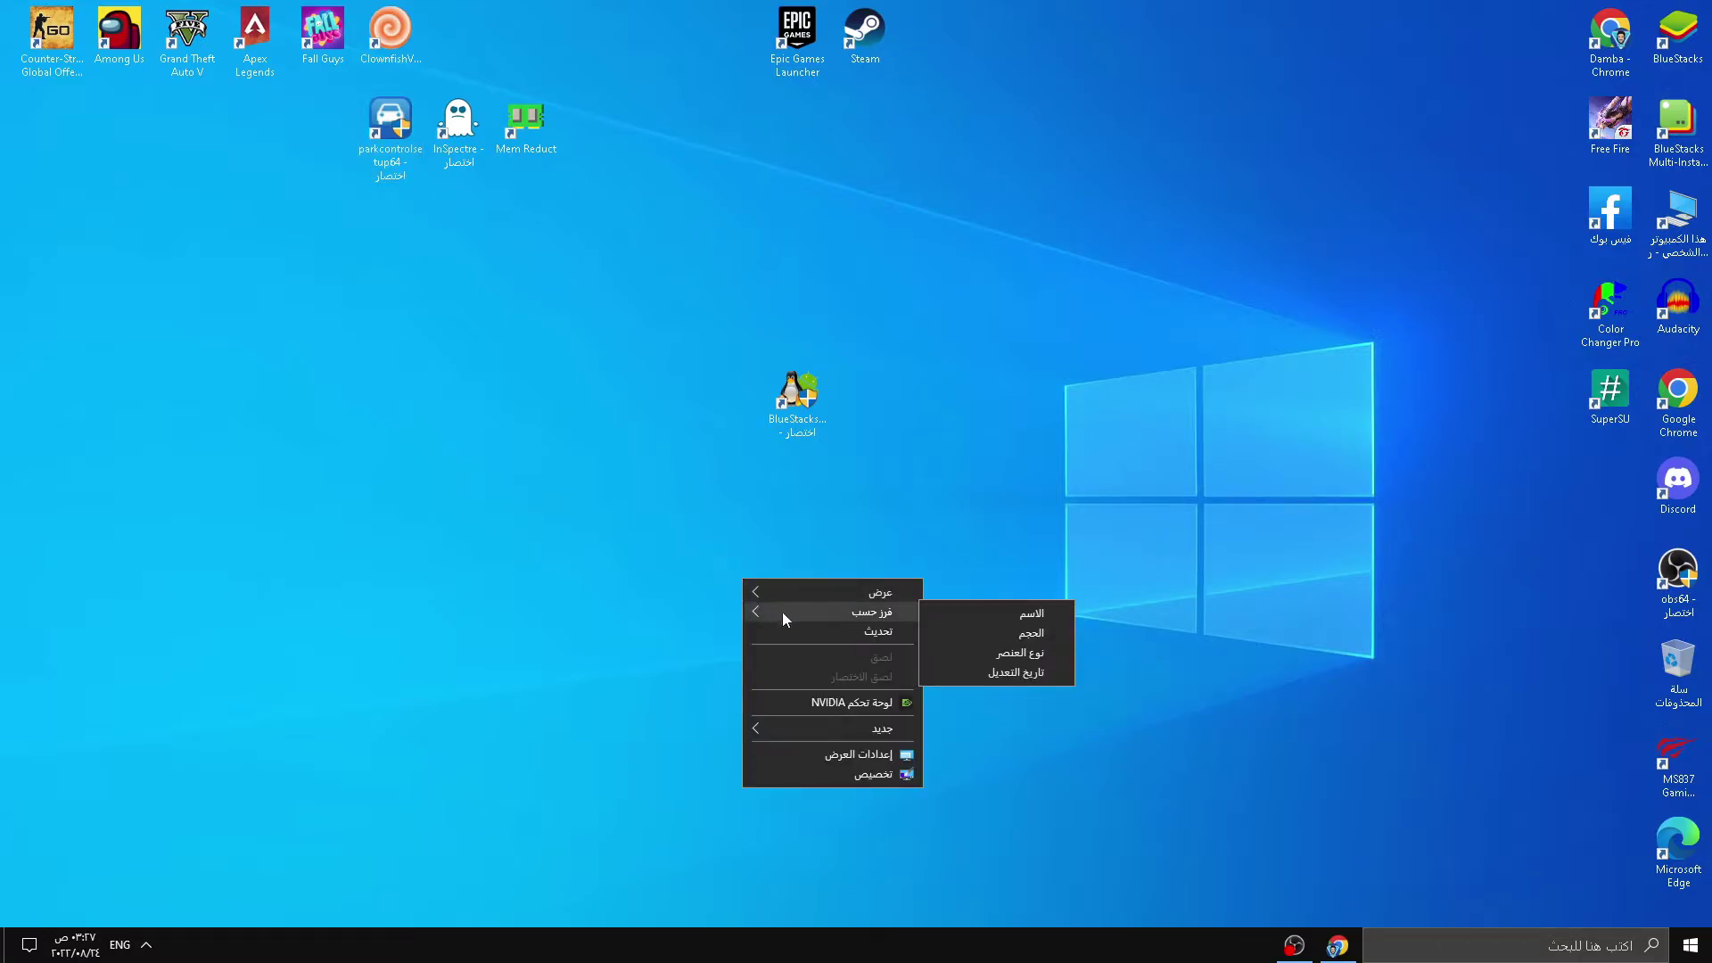
{"action": "left_click", "coordinate": [857, 754]}
{"action": "scroll", "coordinate": [918, 462], "scroll_direction": "down", "scroll_amount": 4}
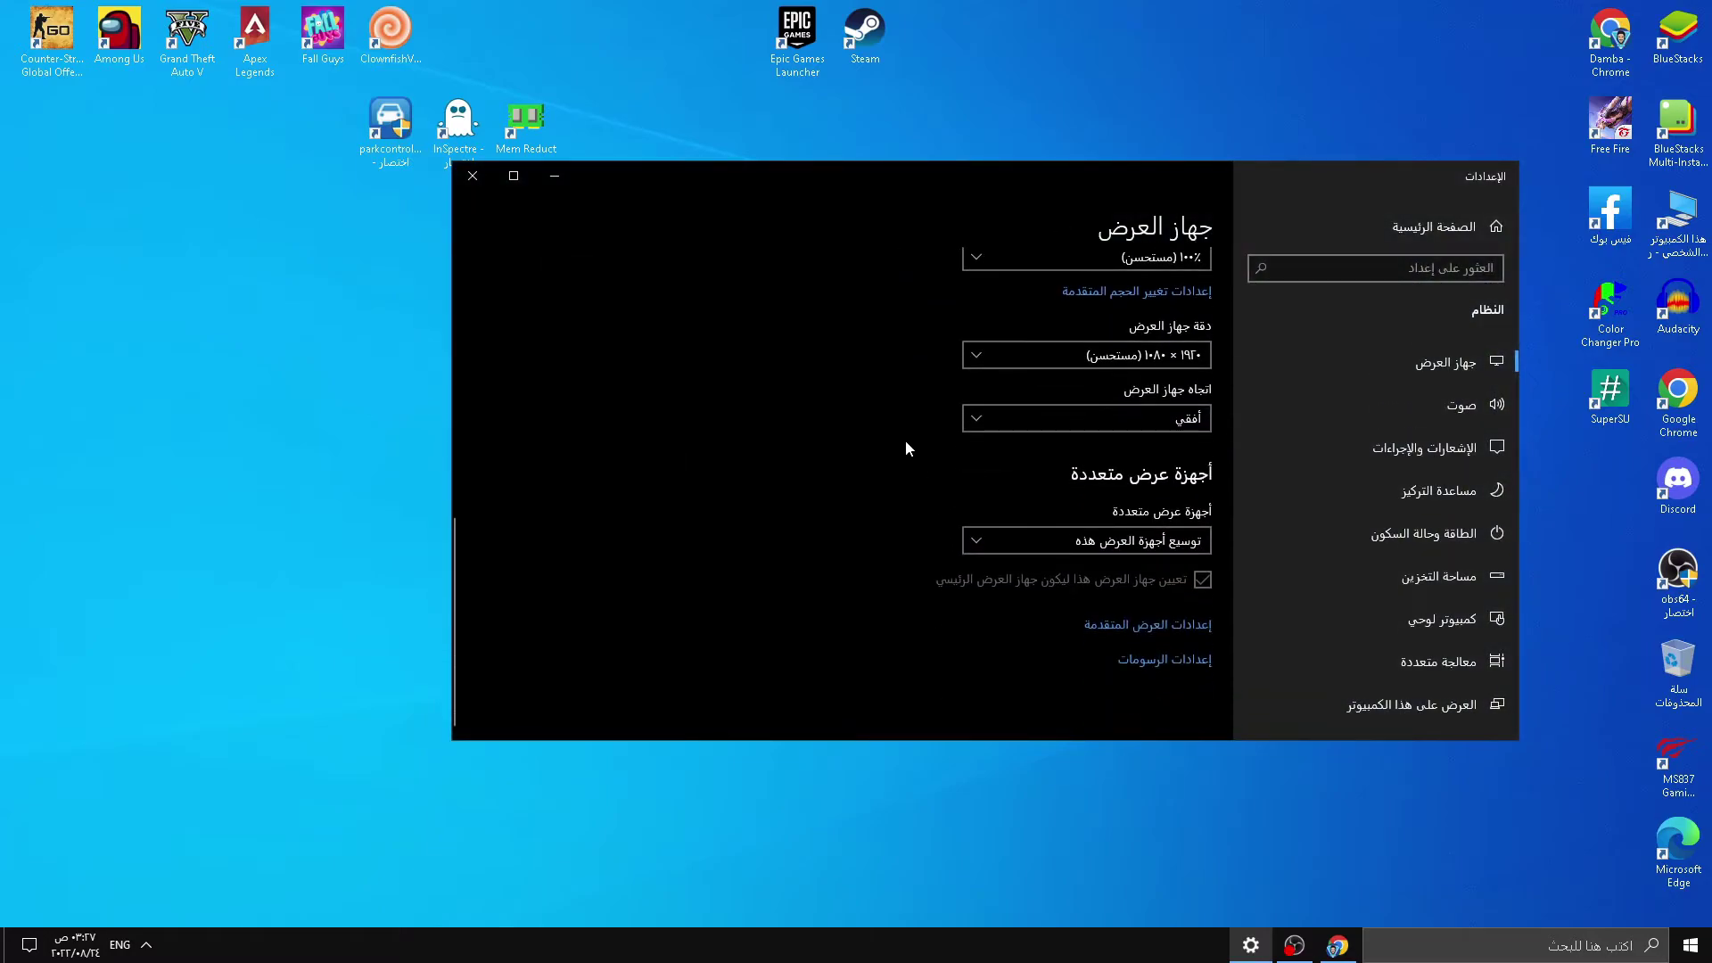
{"action": "left_click", "coordinate": [1164, 661]}
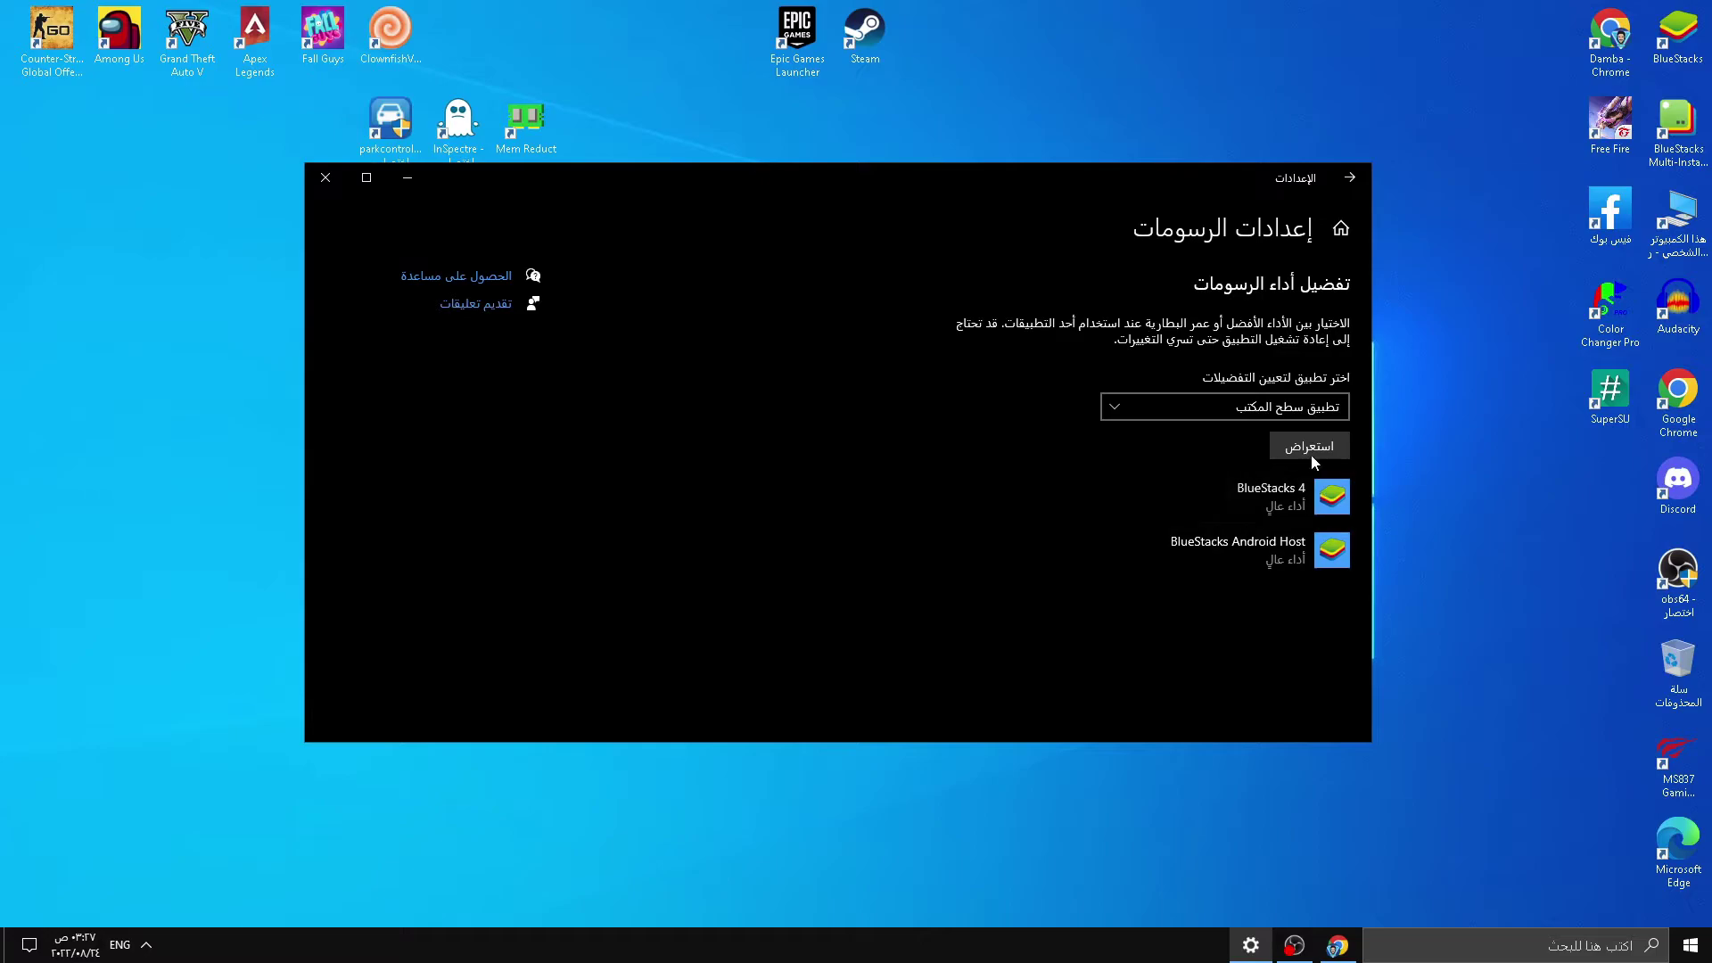
Browse to C:\Program Files\BlueStacks and add the Bluestacks application to the graphics performance preferences
{"action": "left_click", "coordinate": [1302, 450]}
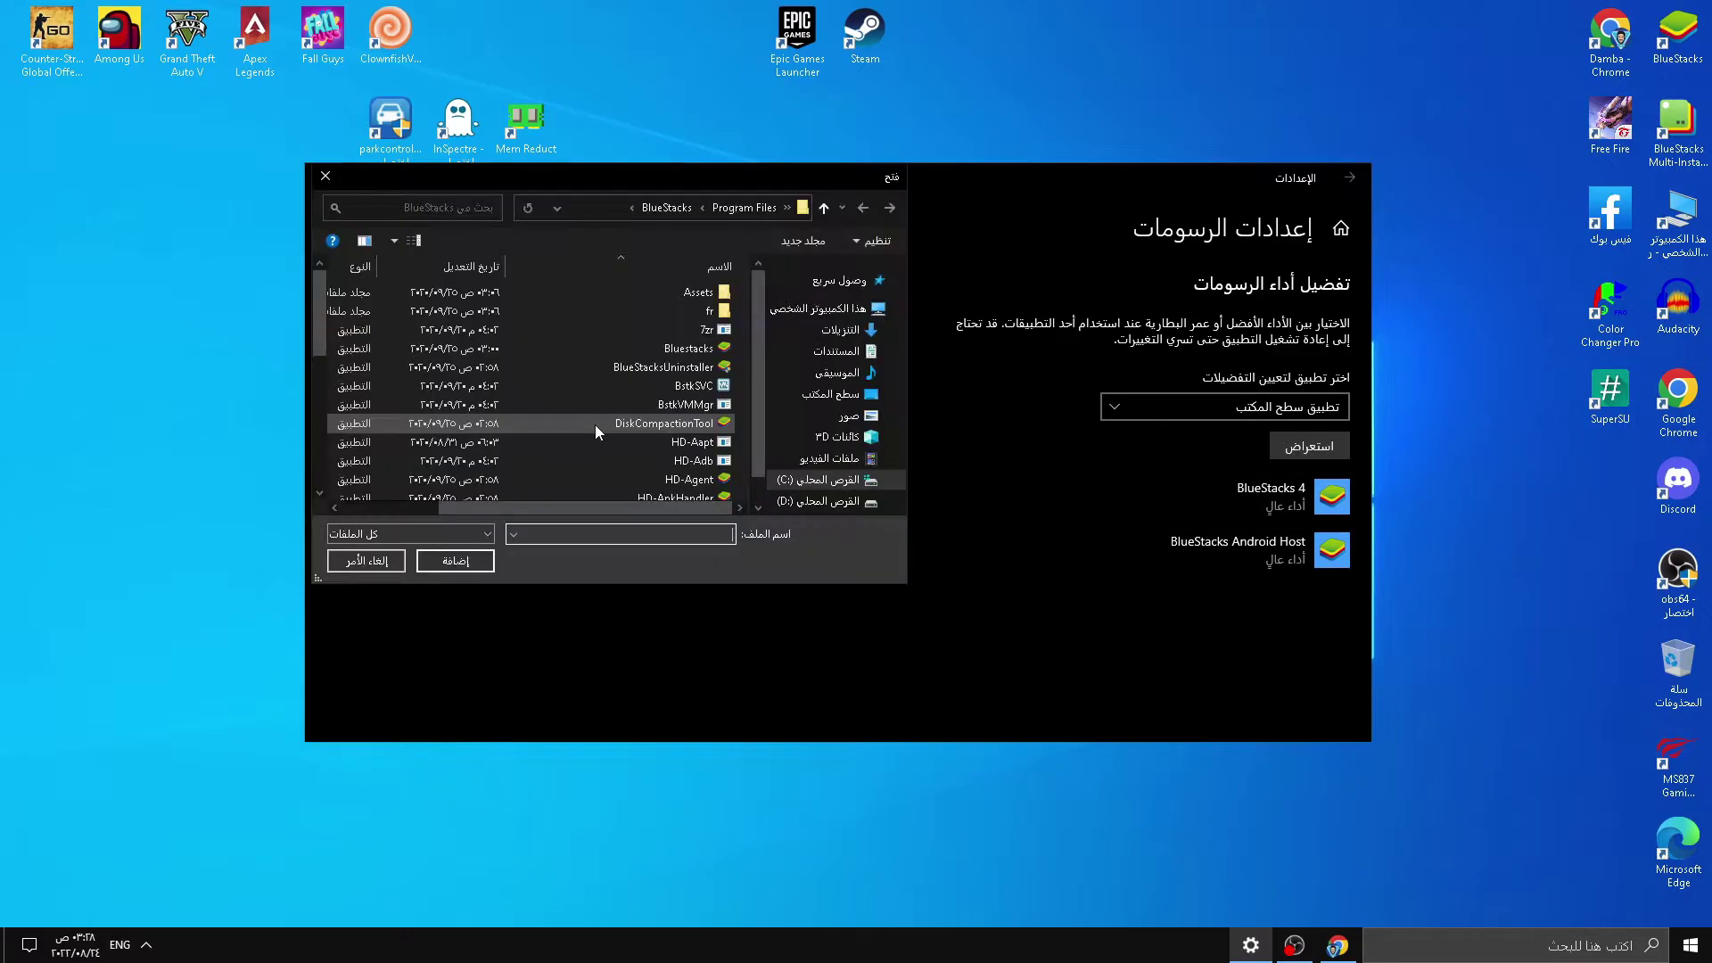
{"action": "left_click", "coordinate": [805, 482]}
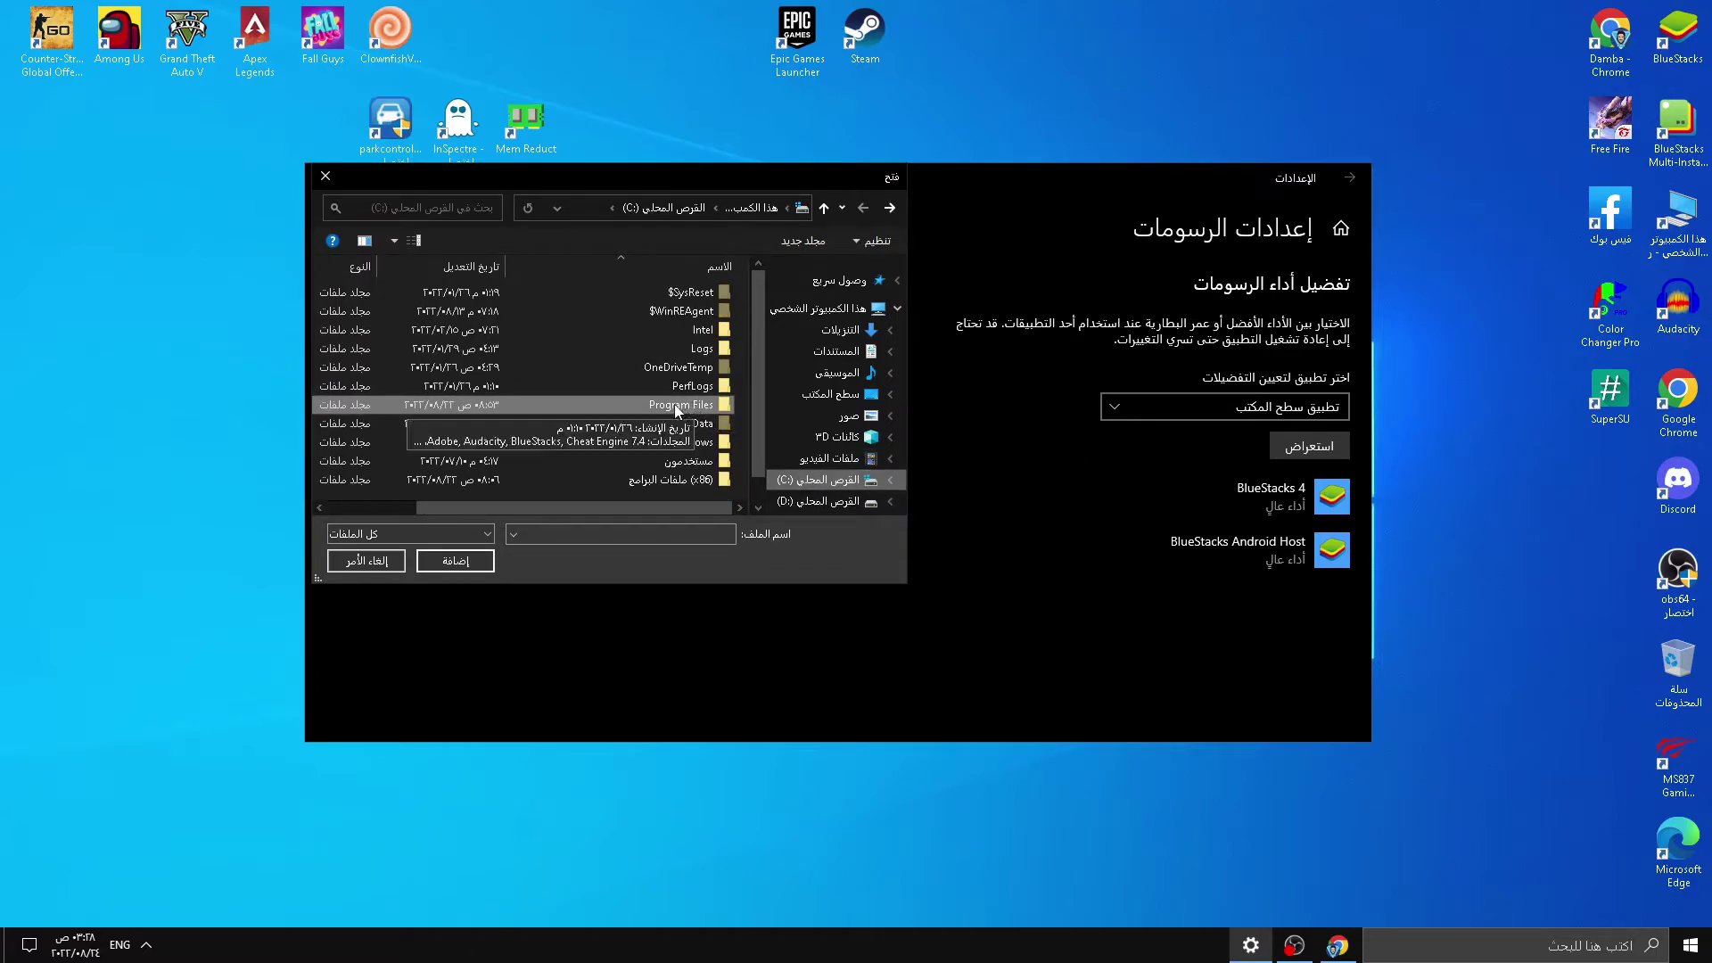
{"action": "double_click", "coordinate": [696, 406]}
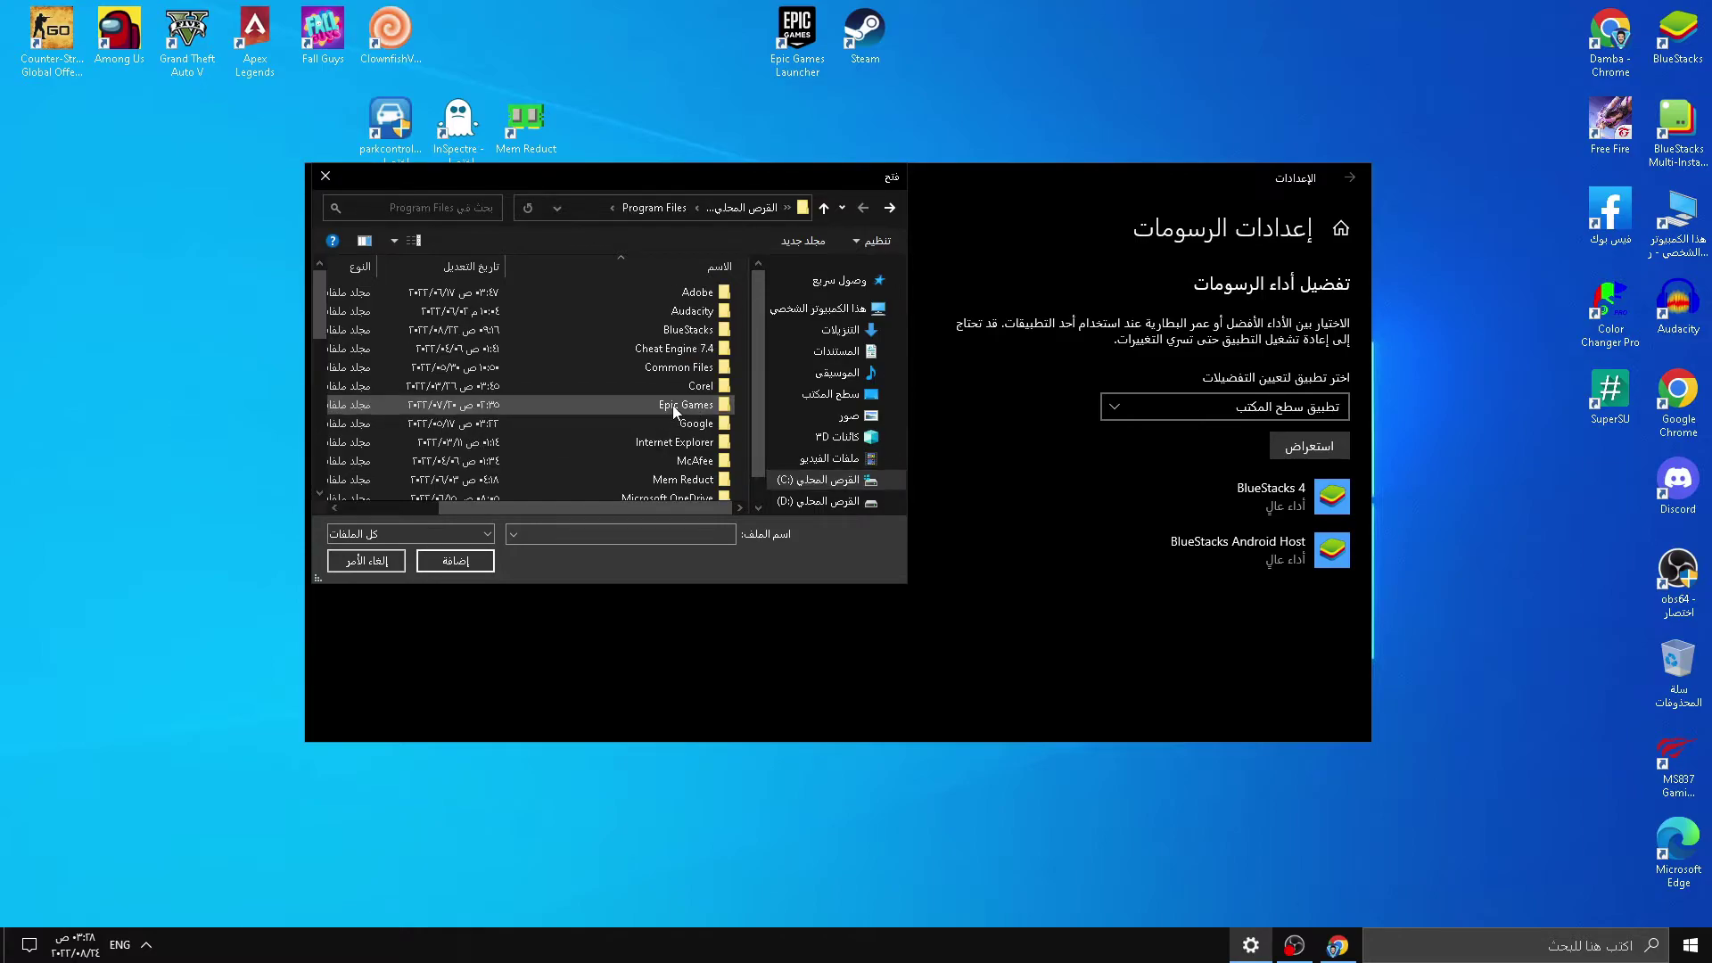
{"action": "double_click", "coordinate": [685, 330]}
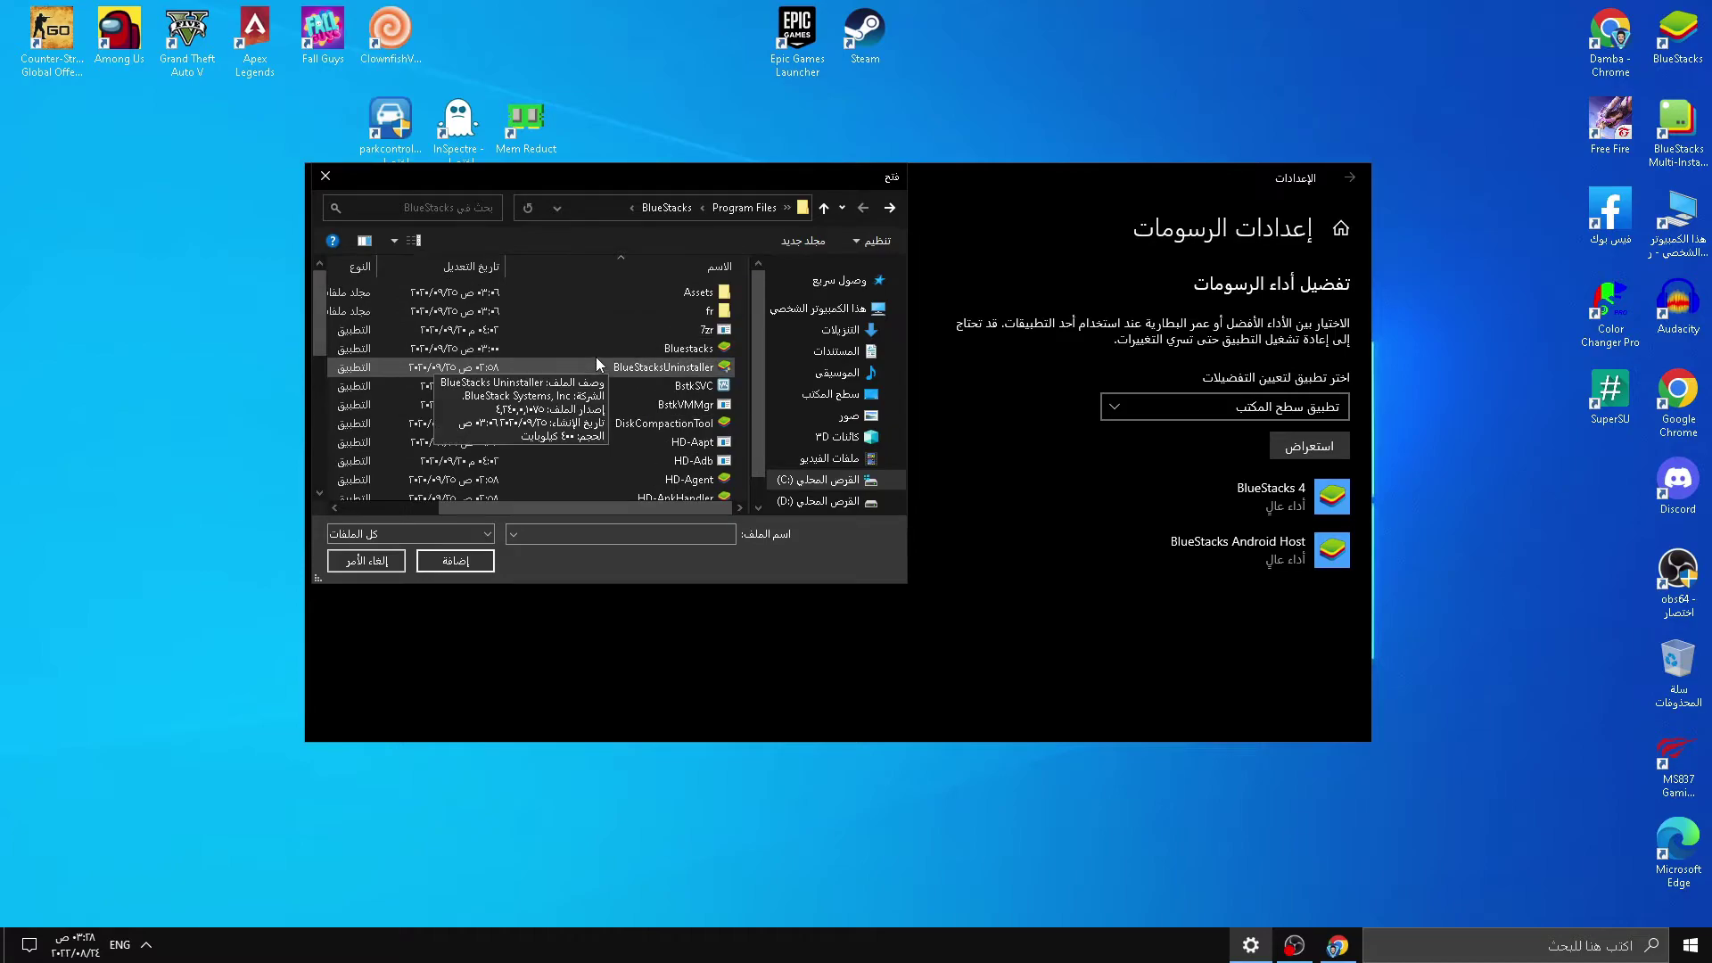
{"action": "left_click", "coordinate": [456, 561]}
Save the graphics preference of BlueStacks 4 as high performance (أداء عالي) and close the Windows settings
{"action": "left_click", "coordinate": [1197, 526]}
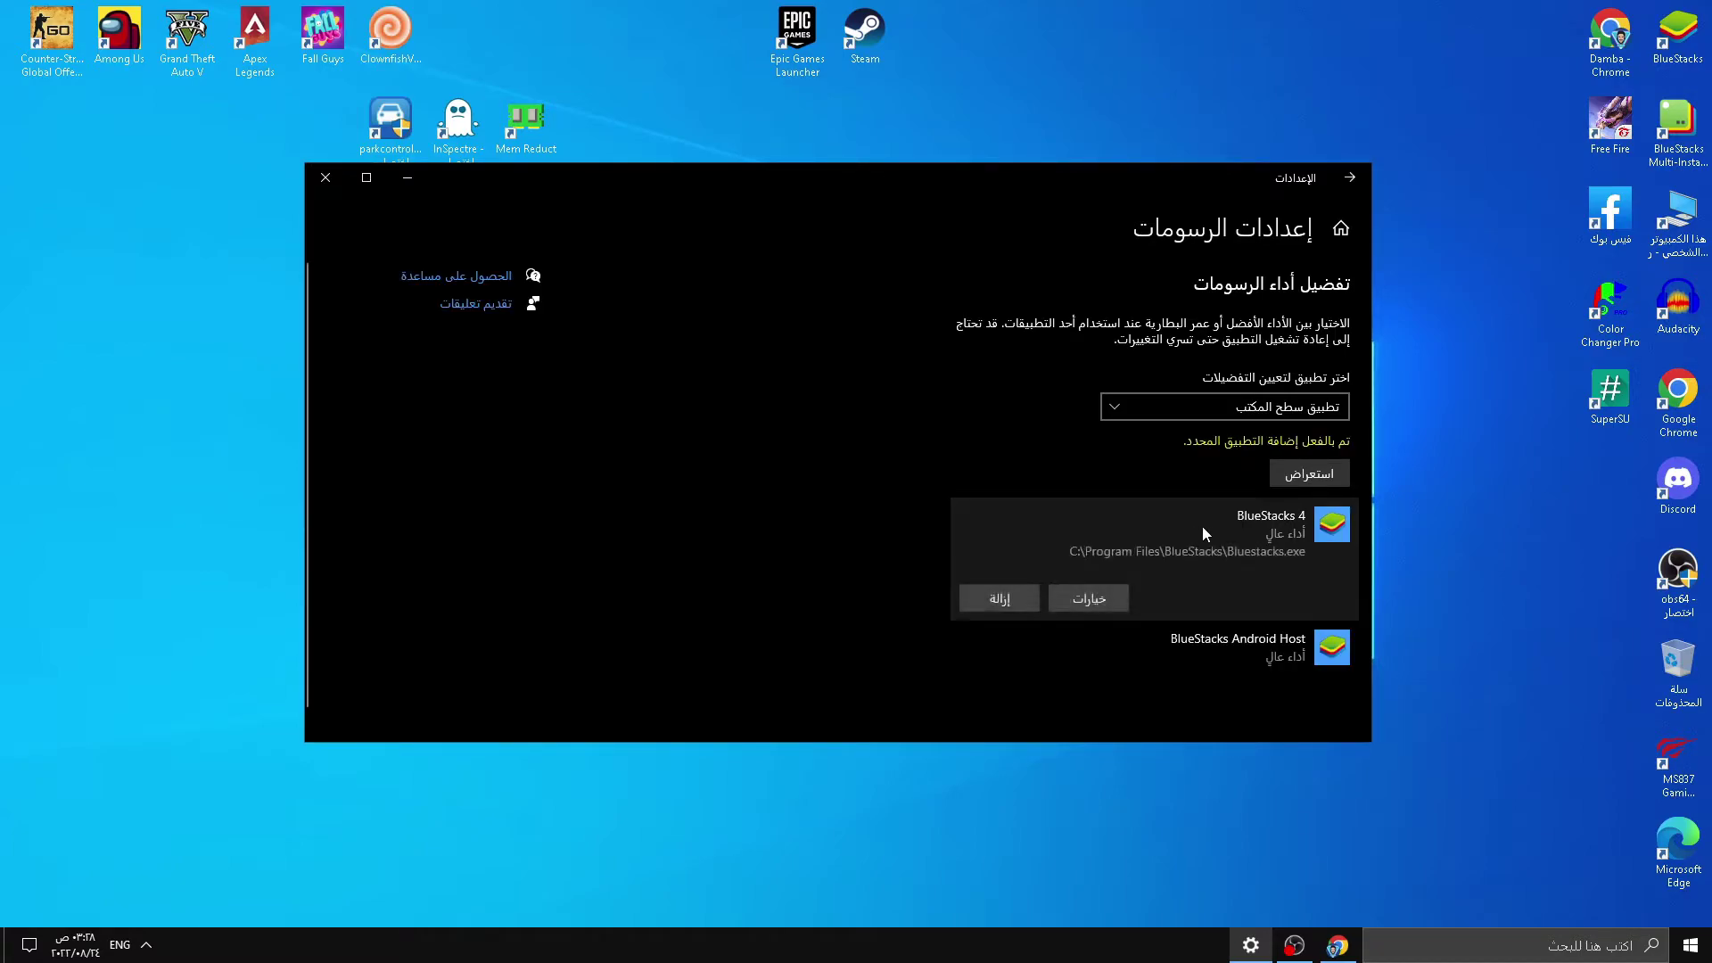
{"action": "left_click", "coordinate": [1104, 597]}
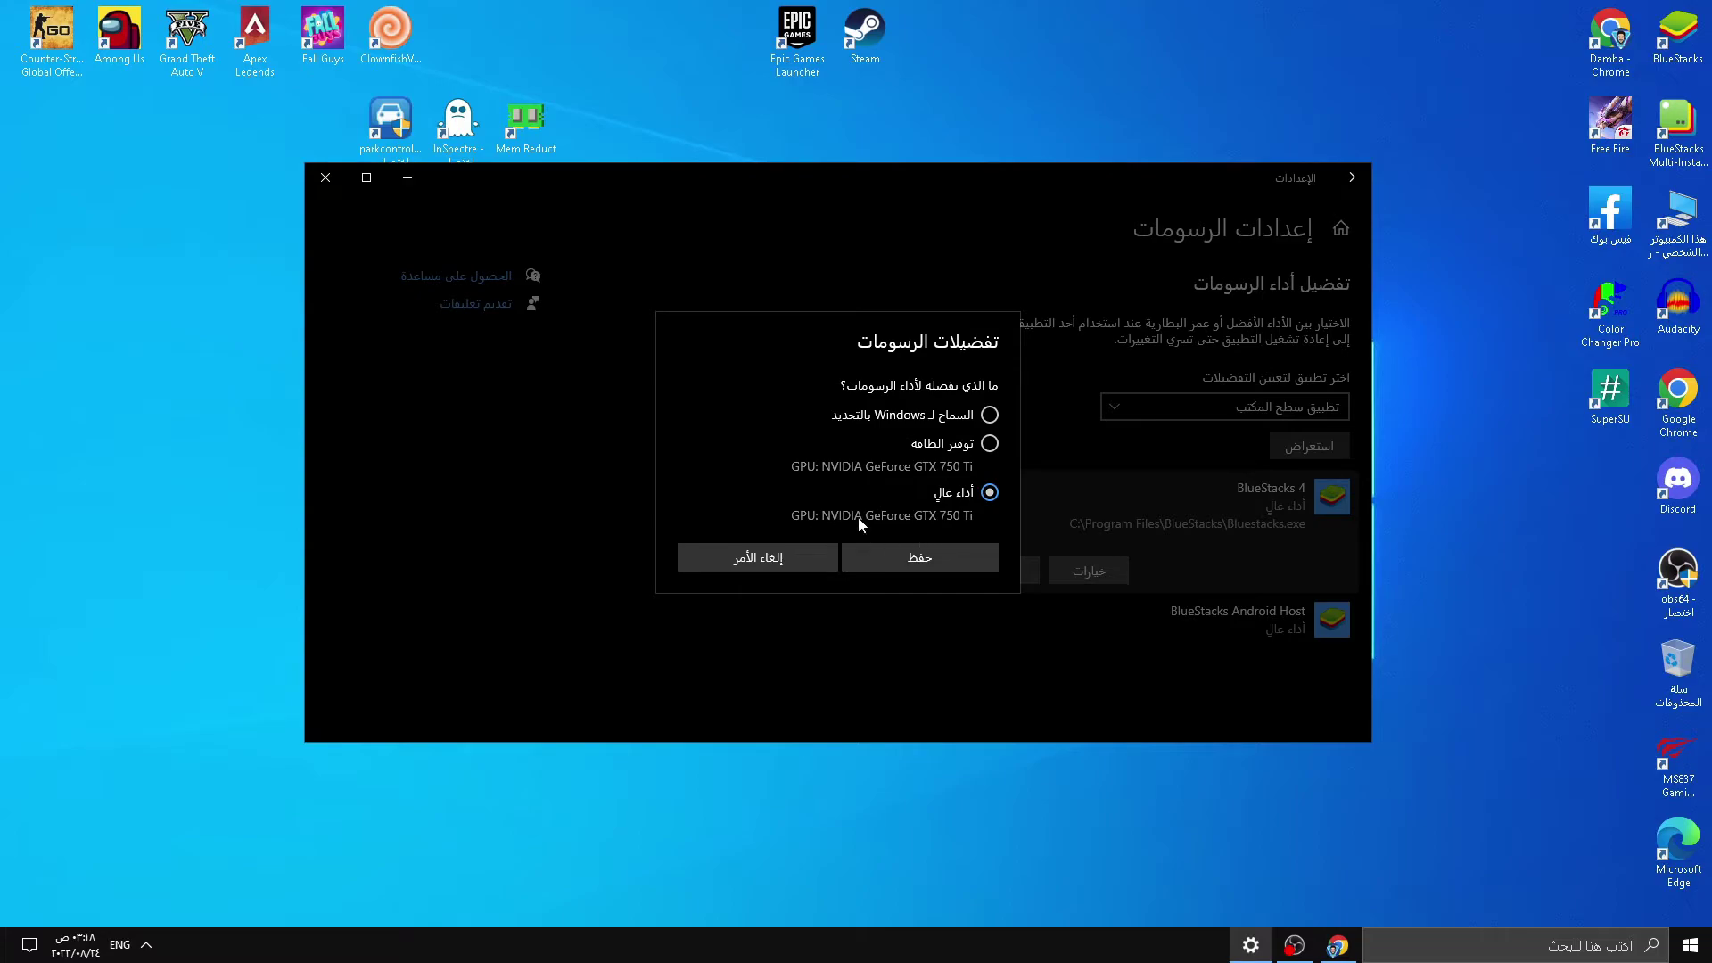
{"action": "left_click", "coordinate": [928, 559]}
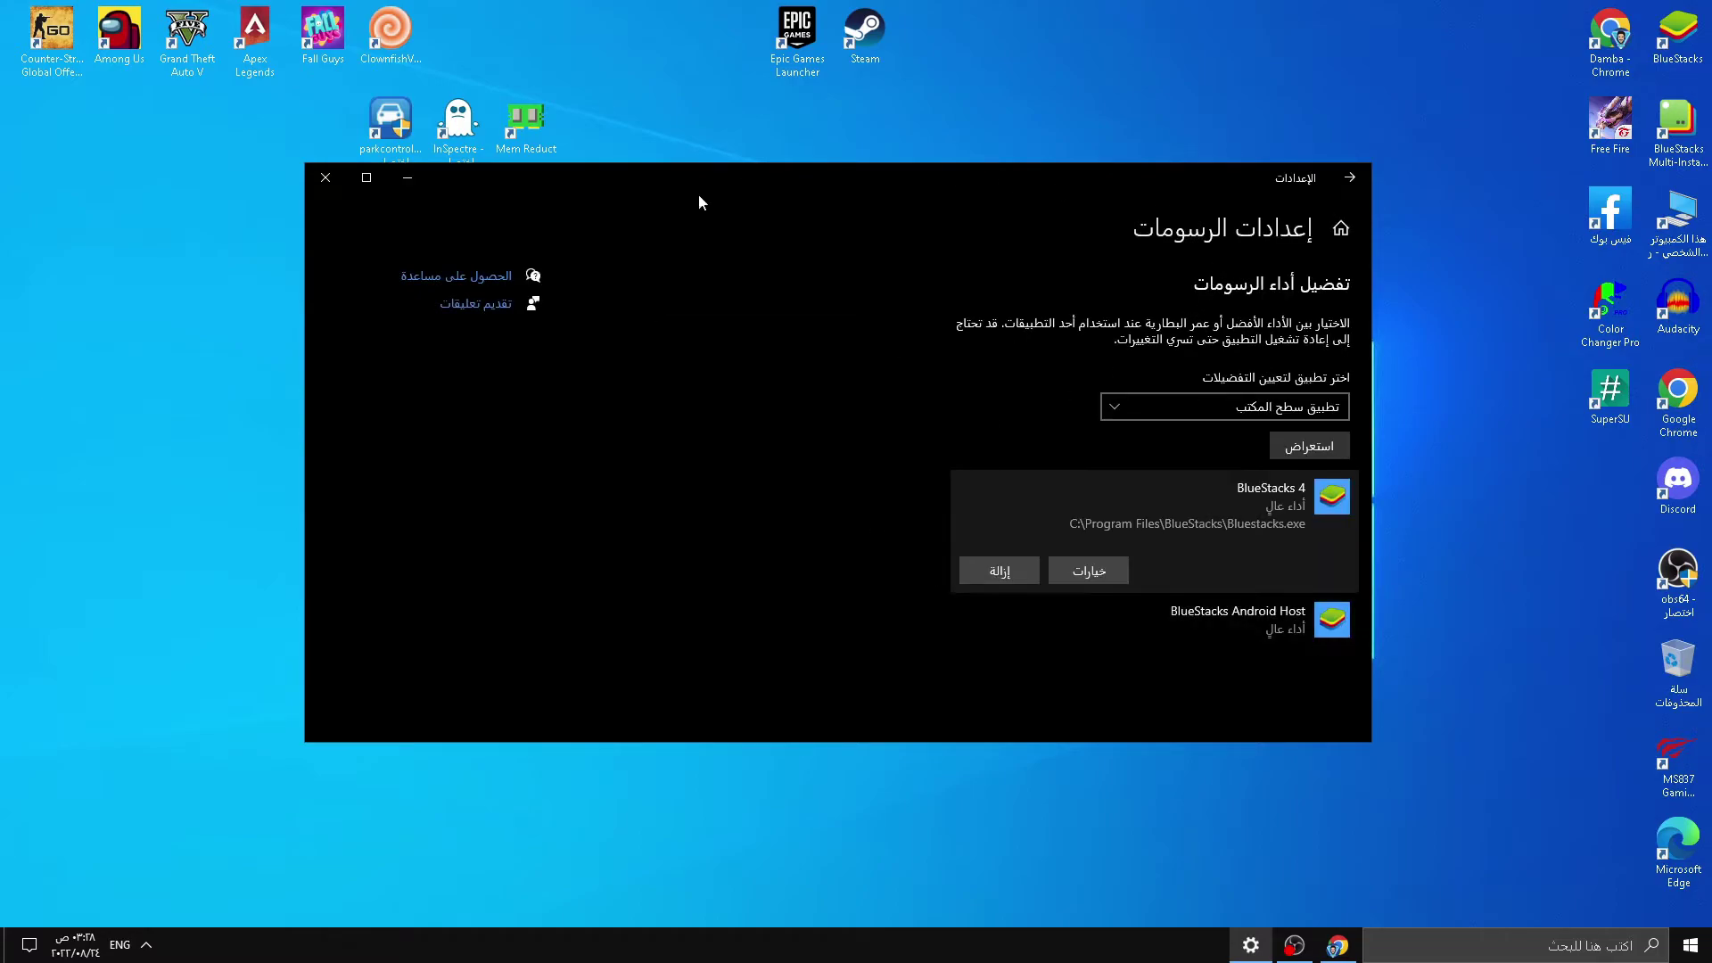
{"action": "left_click", "coordinate": [325, 179]}
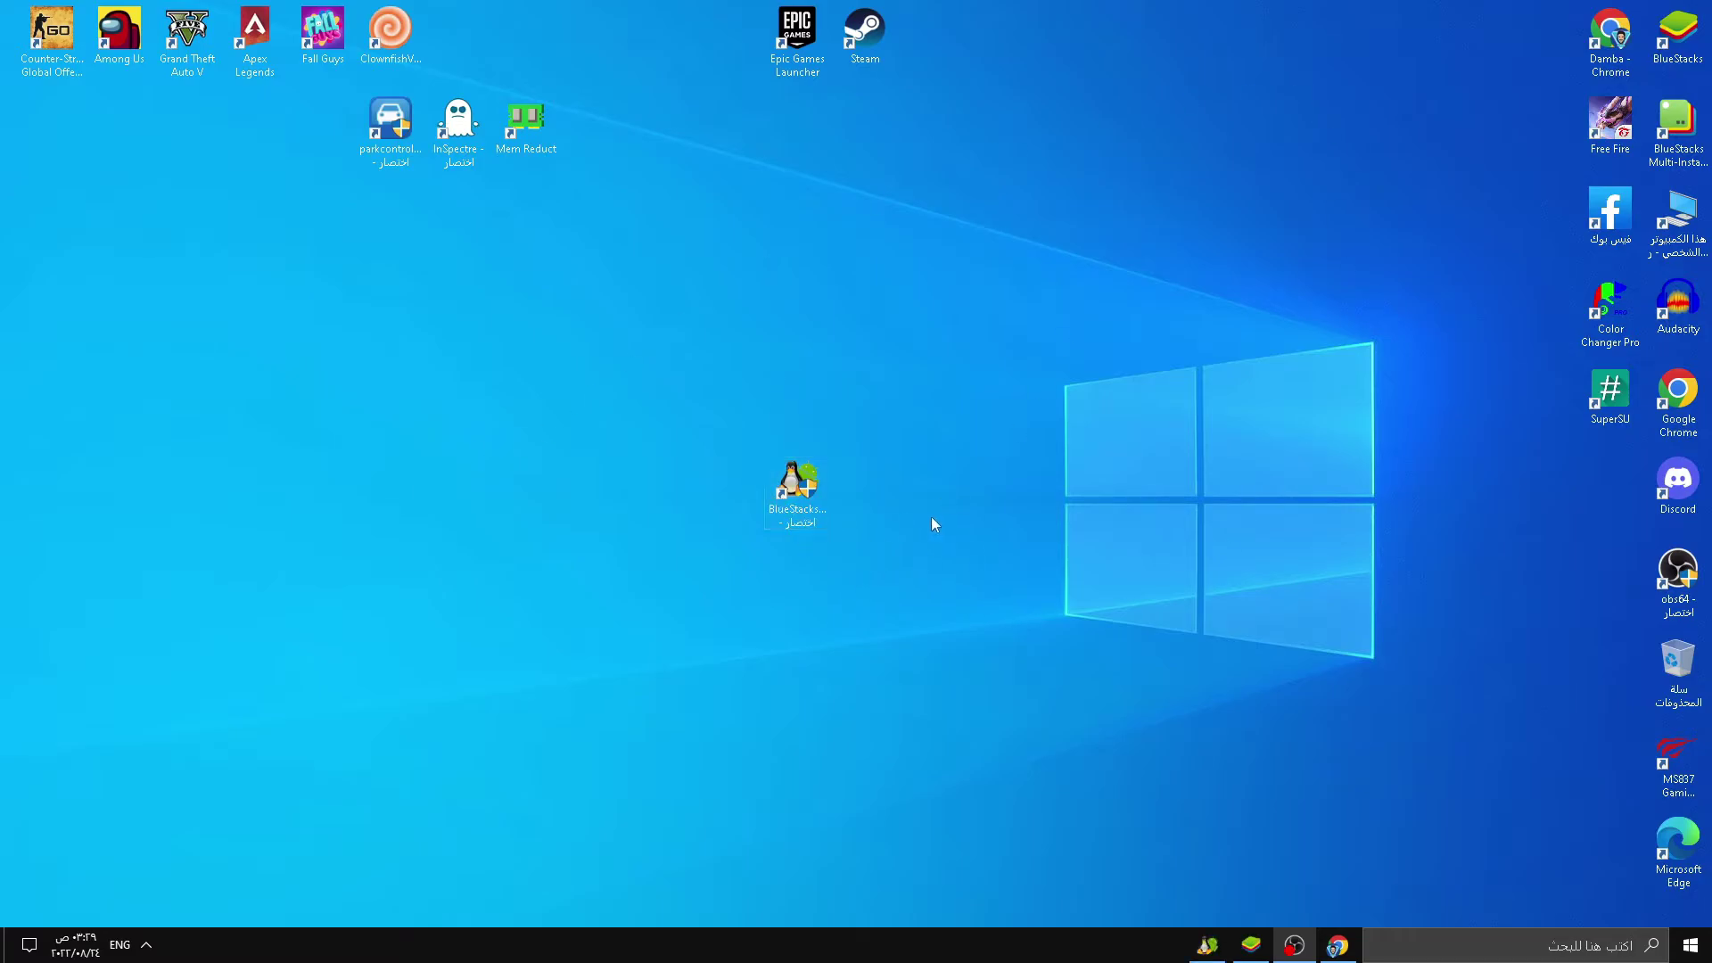
Launch BlueStacks Tweaker from the desktop, then set the BlueStacks engine frame rate to 90 FPS and save the change
{"action": "double_click", "coordinate": [803, 490]}
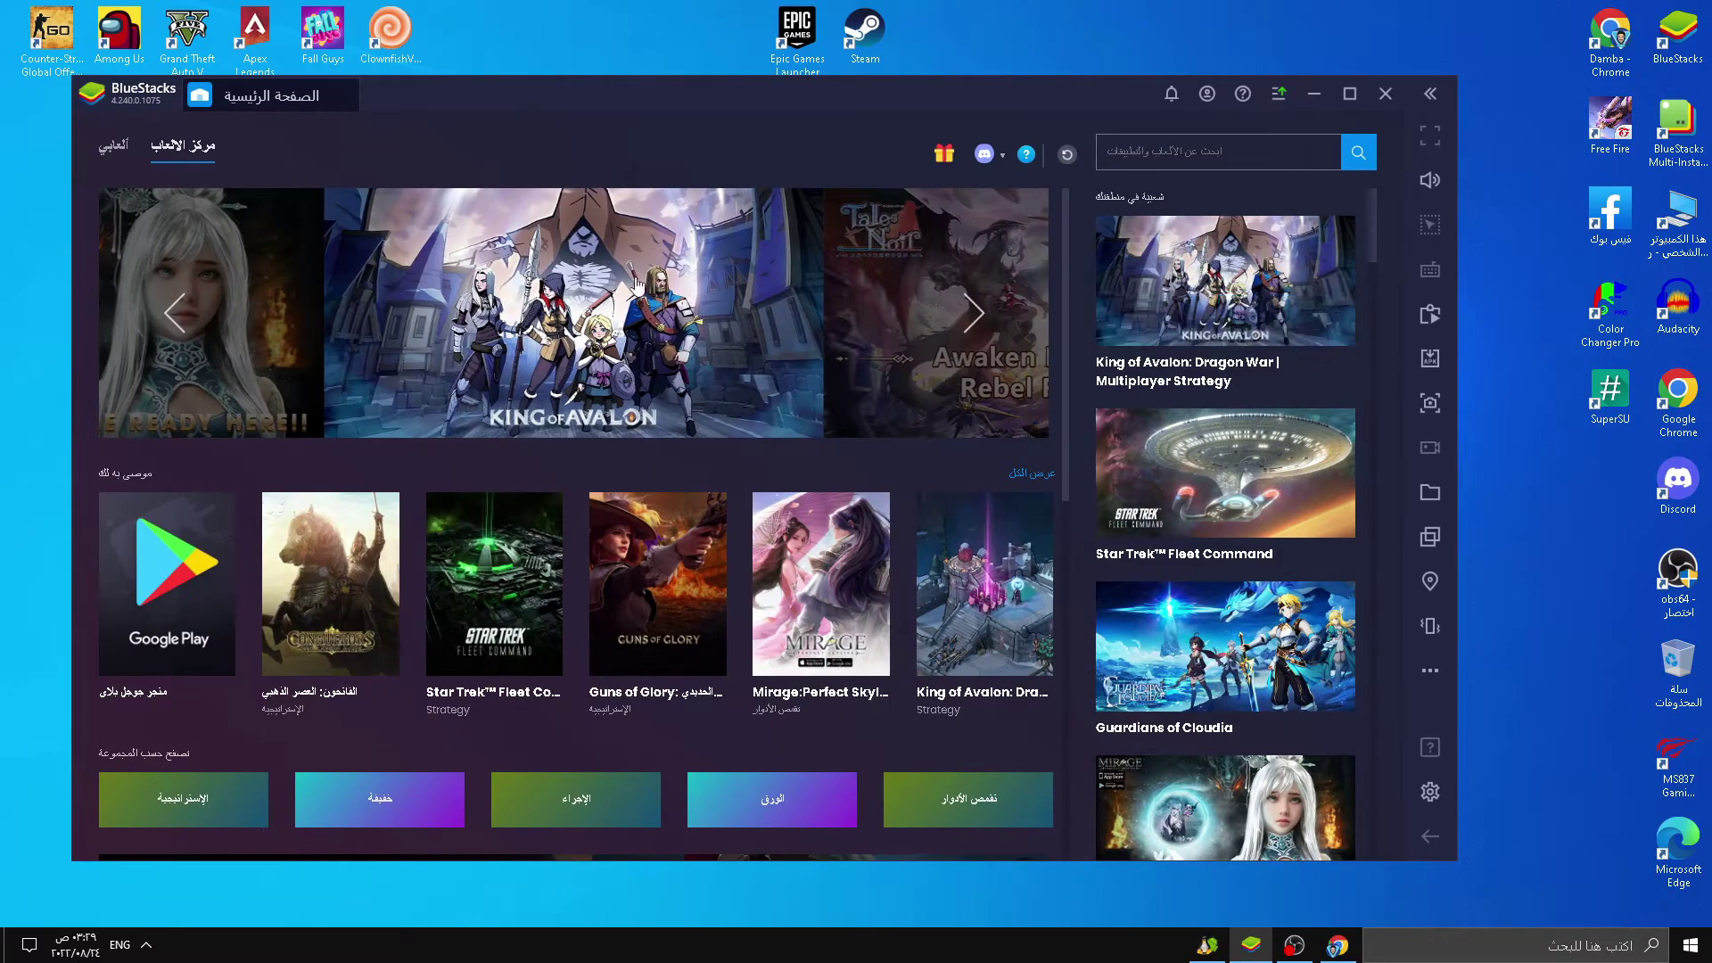
{"action": "left_click", "coordinate": [1281, 95]}
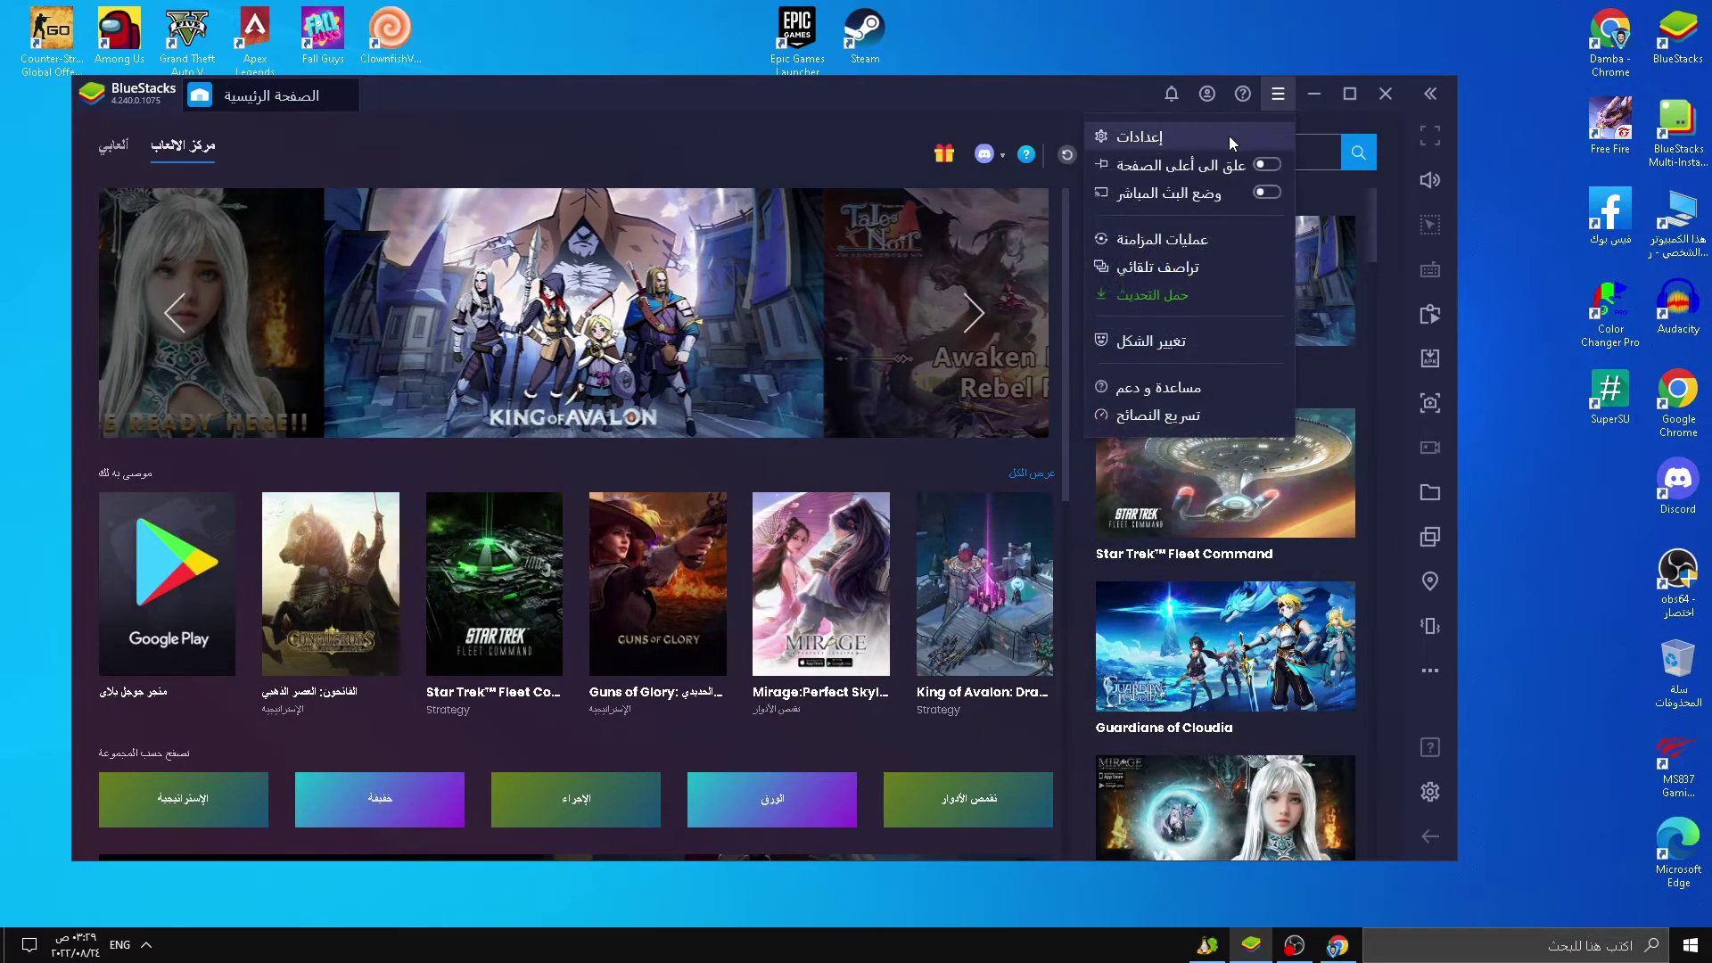
{"action": "left_click", "coordinate": [1168, 138]}
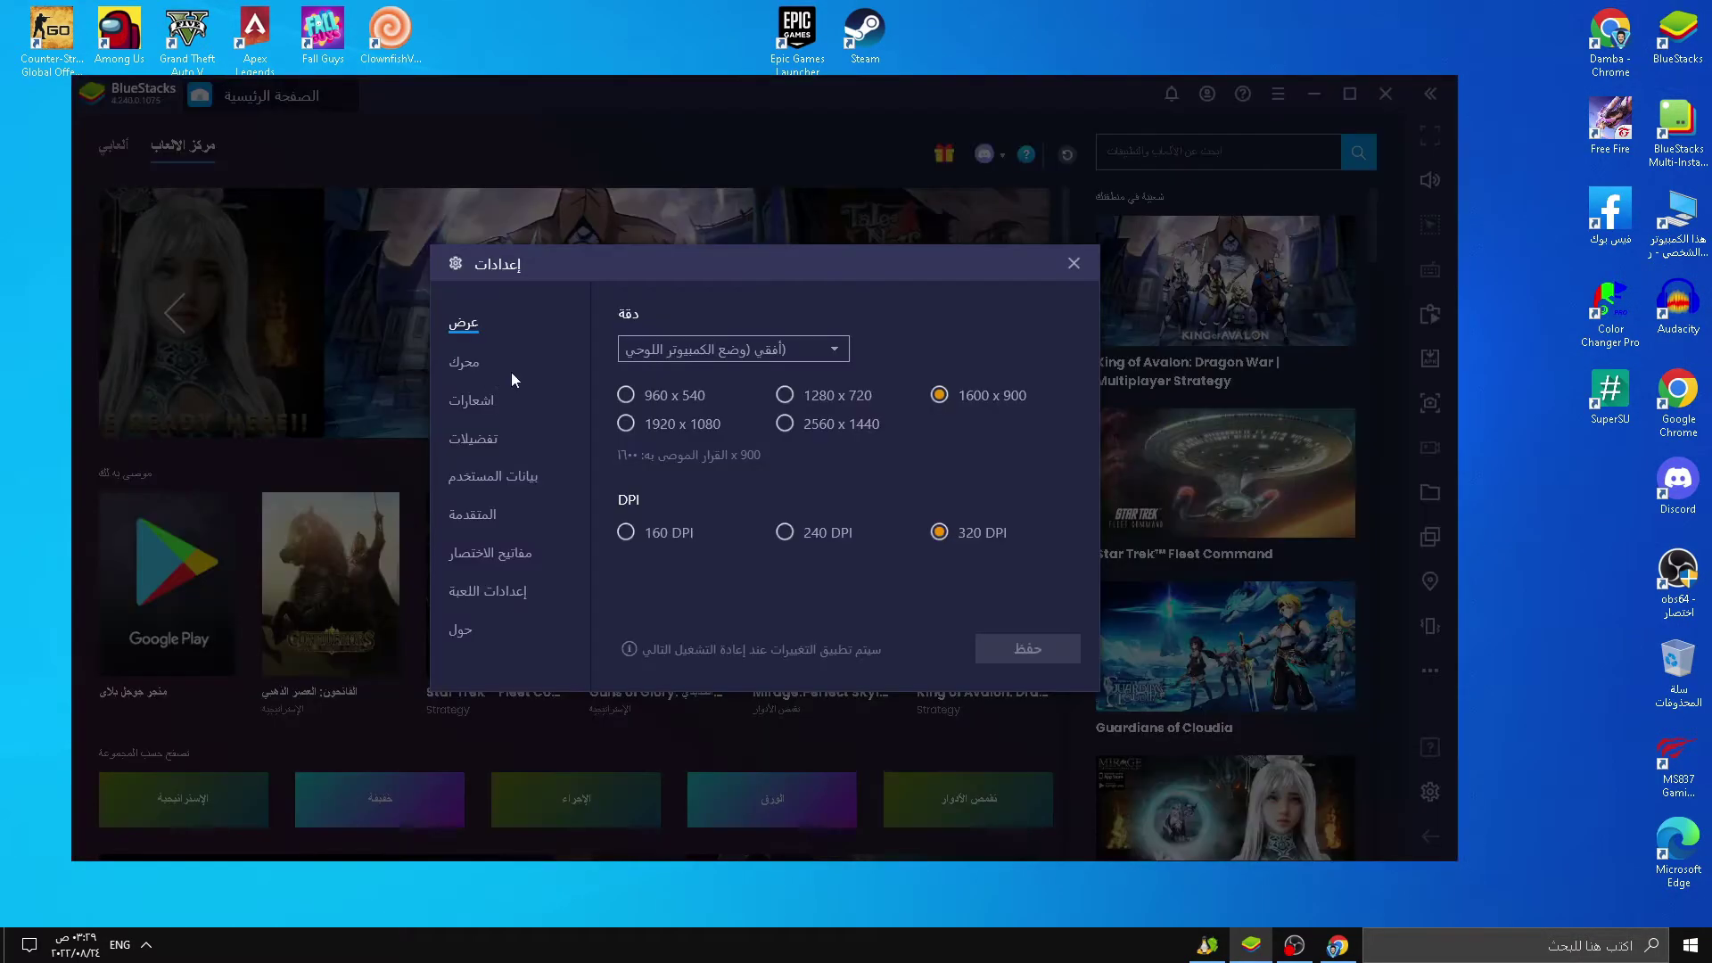
{"action": "left_click", "coordinate": [464, 361]}
{"action": "scroll", "coordinate": [669, 446], "scroll_direction": "down", "scroll_amount": 3}
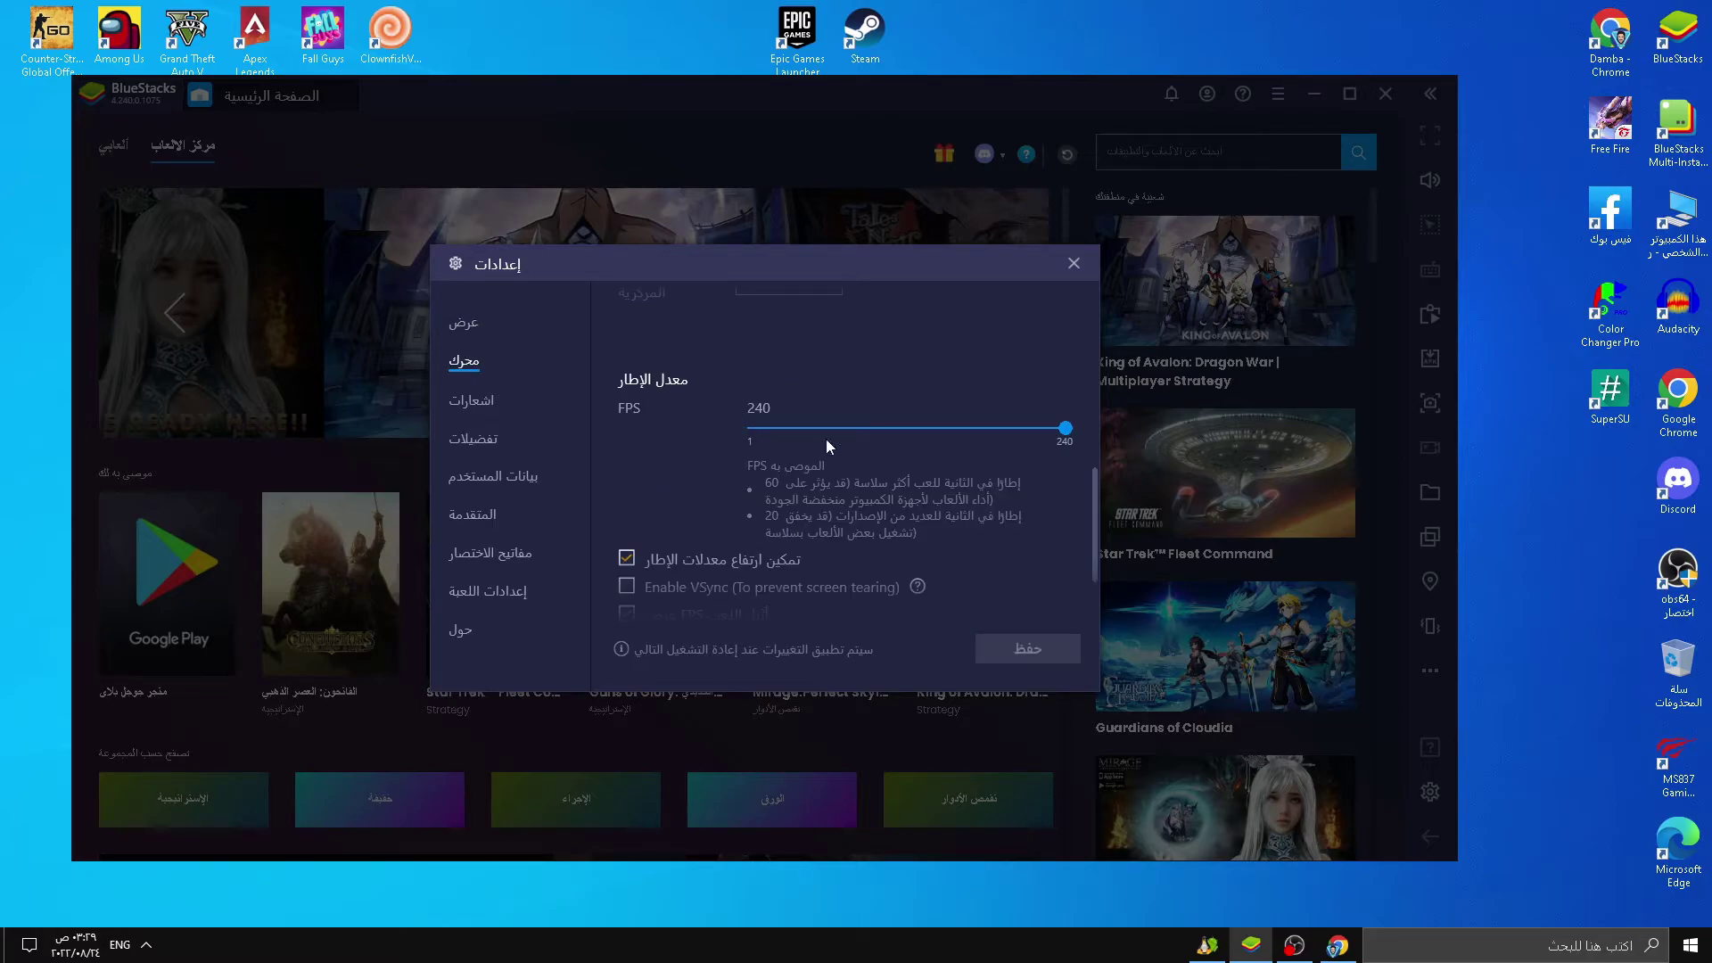
{"action": "left_click_drag", "start_coordinate": [1069, 433], "coordinate": [875, 434]}
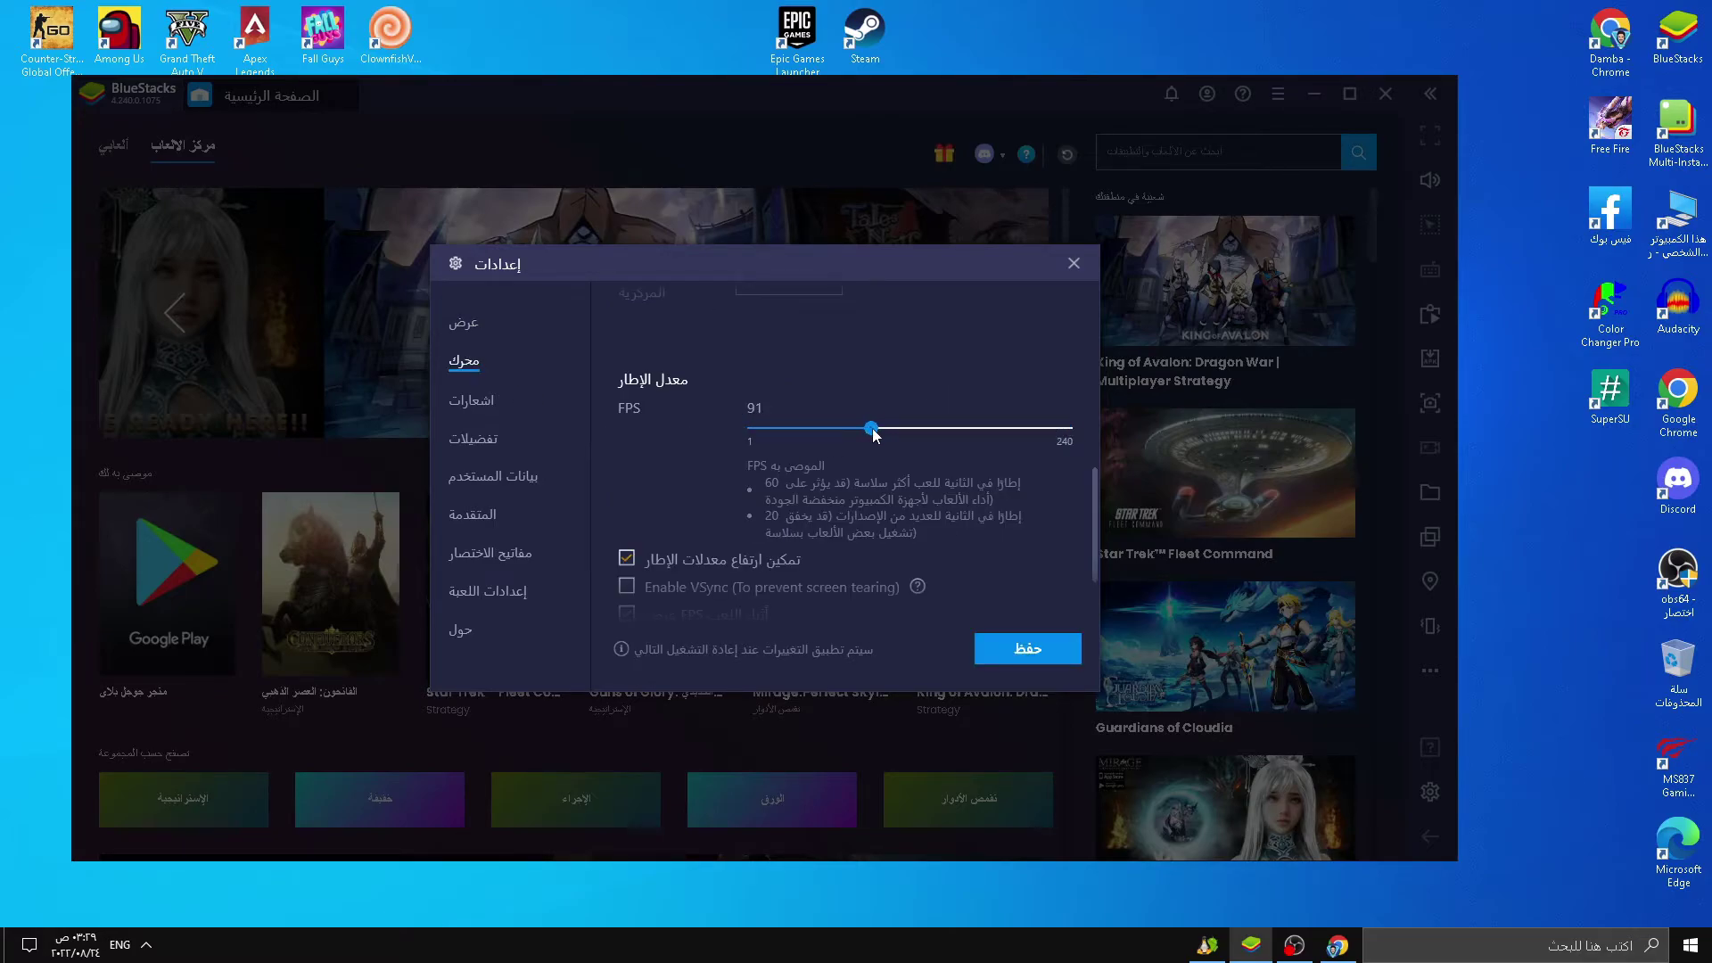
{"action": "left_click", "coordinate": [1028, 649]}
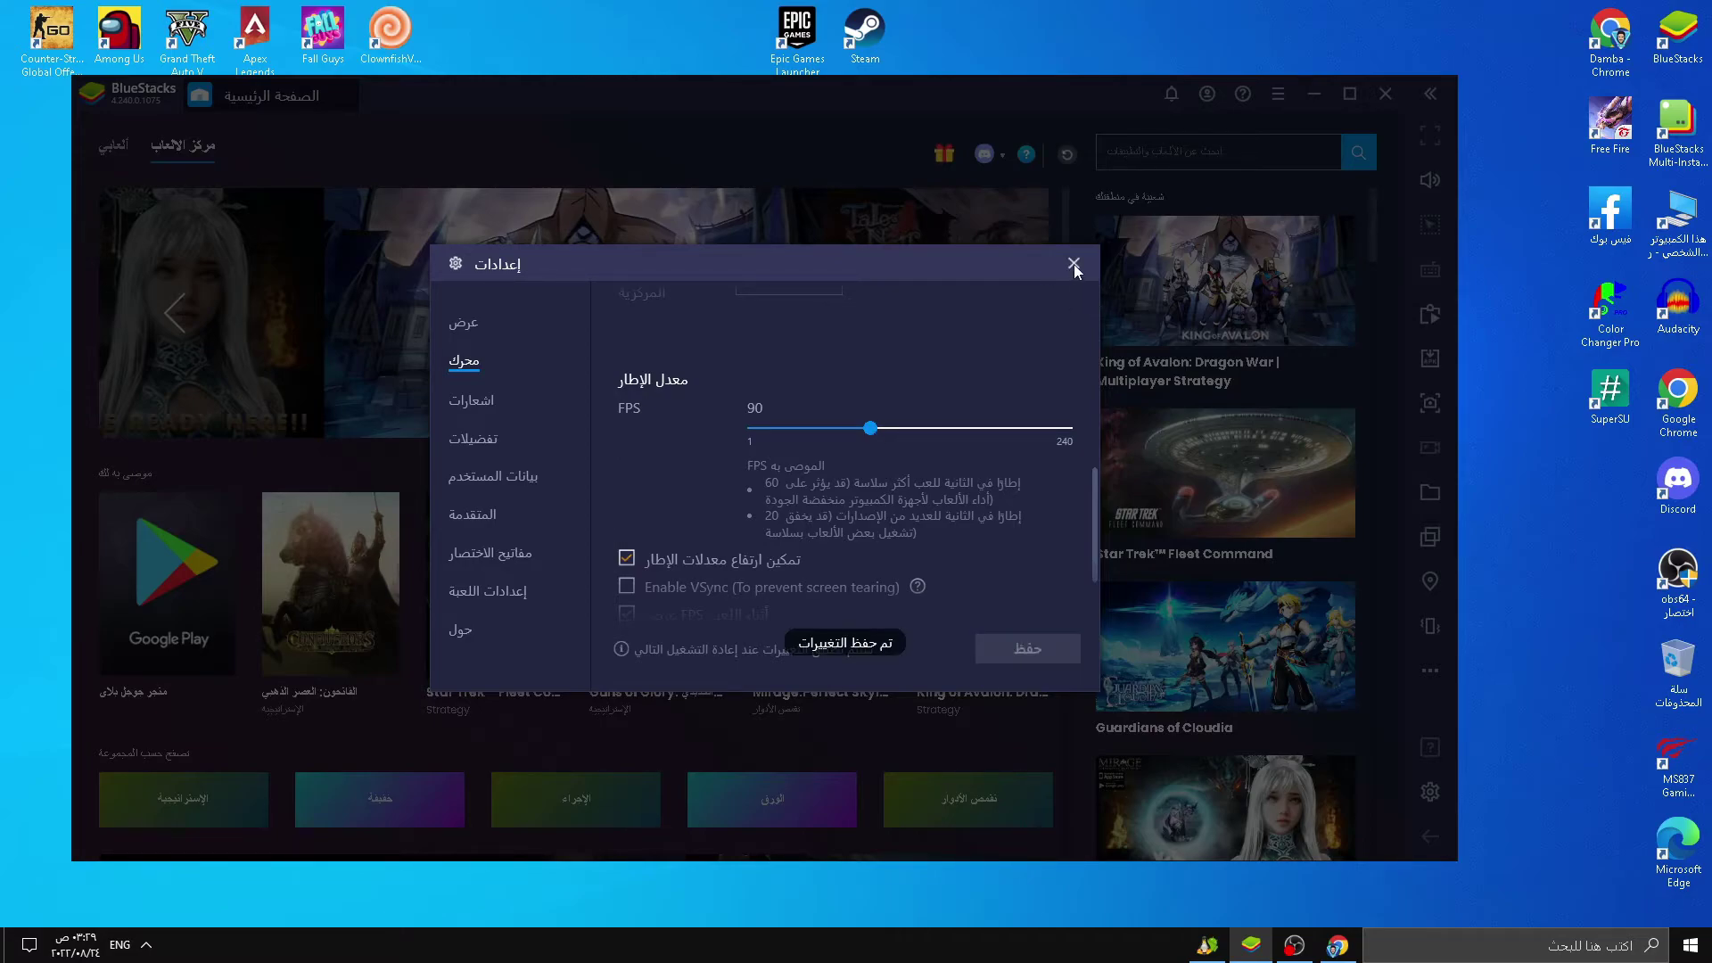
{"action": "left_click", "coordinate": [1074, 265]}
Switch to BlueStacks Tweaker, fully stop BlueStacks (إيقاف كلي) and start it again
{"action": "left_click", "coordinate": [1207, 945]}
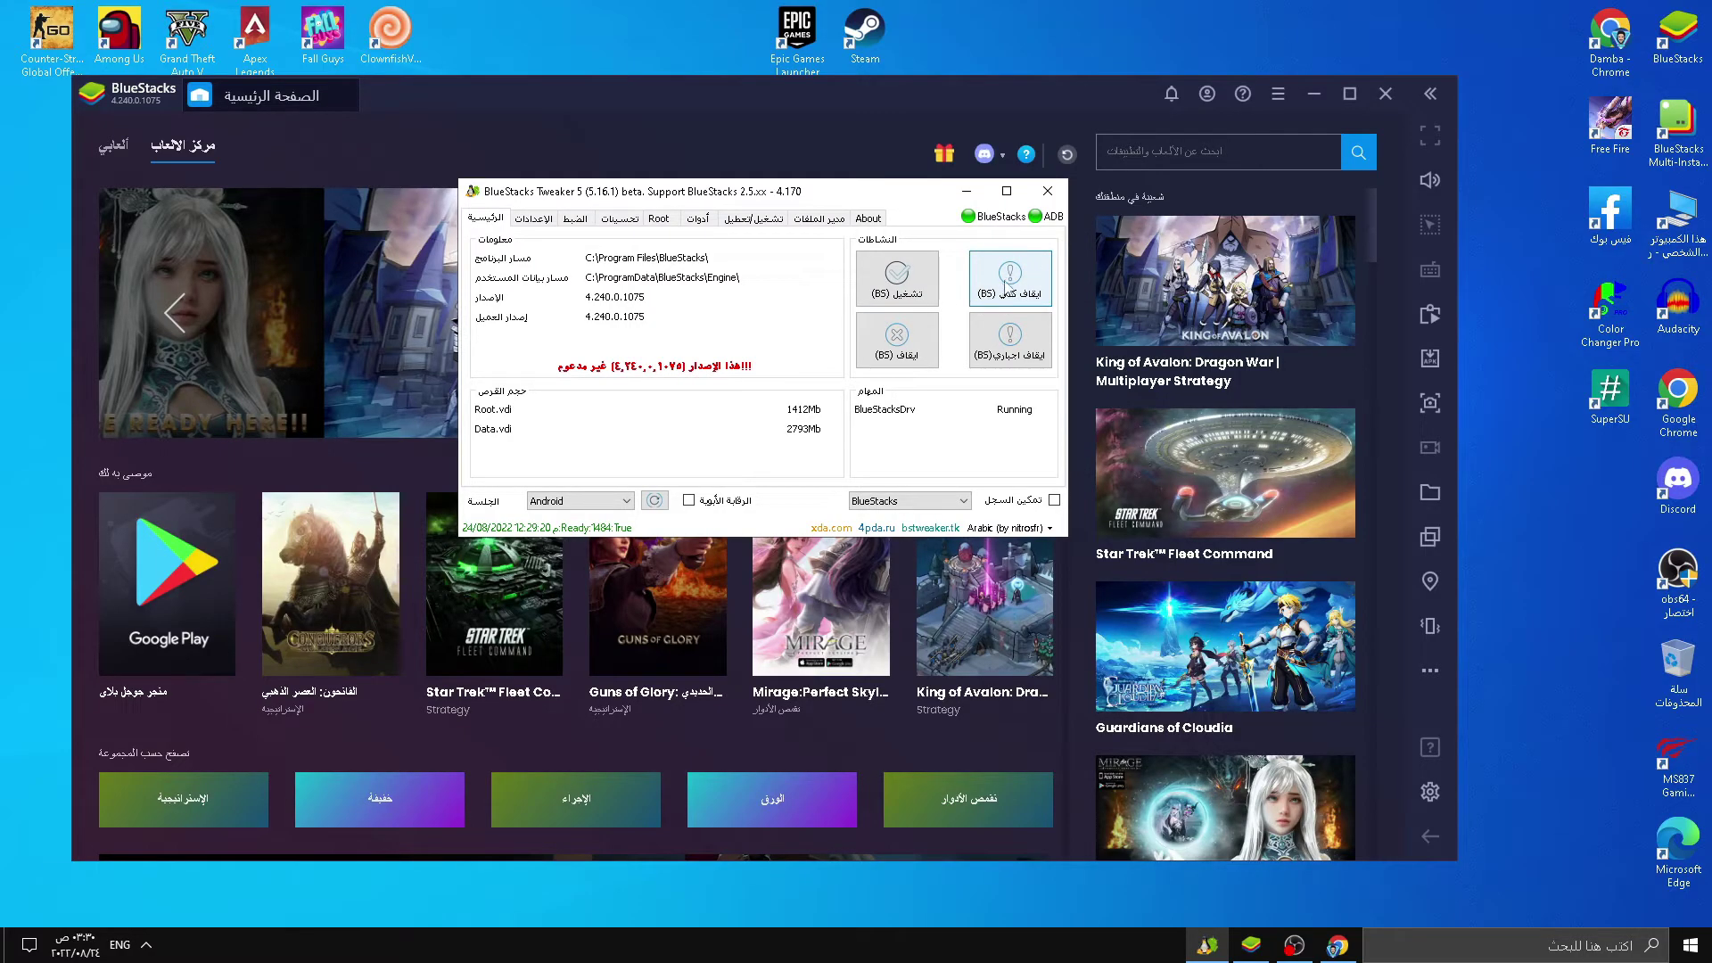
{"action": "left_click", "coordinate": [1007, 286]}
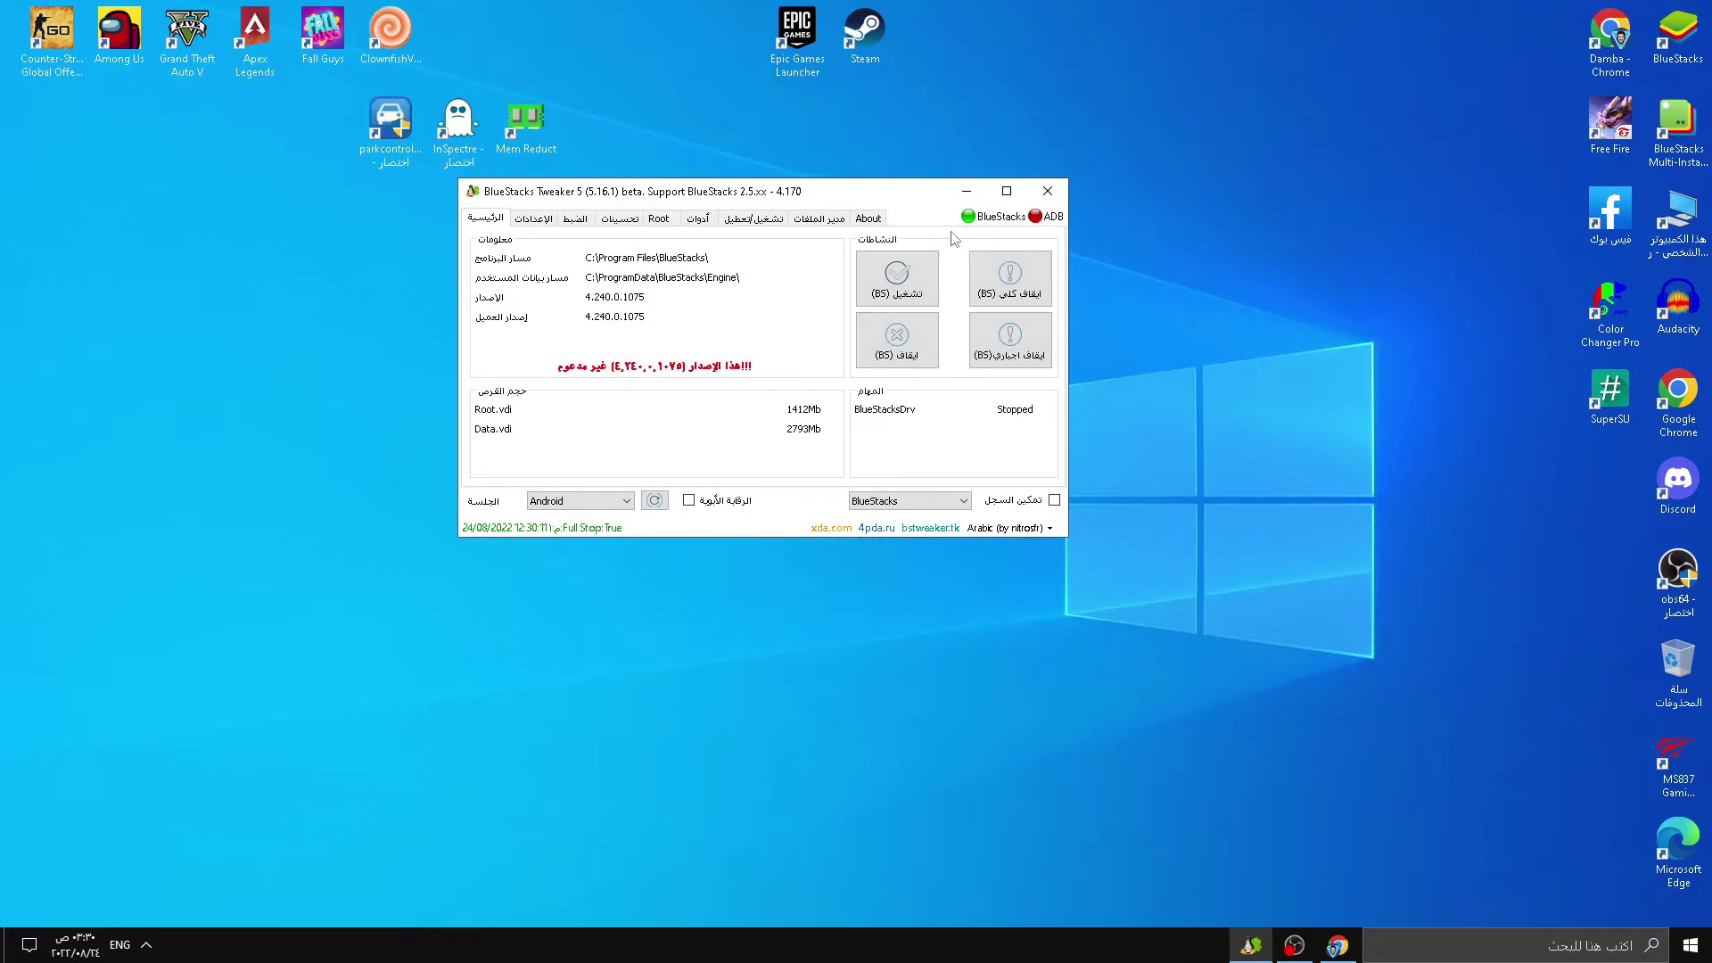
{"action": "left_click", "coordinate": [888, 287]}
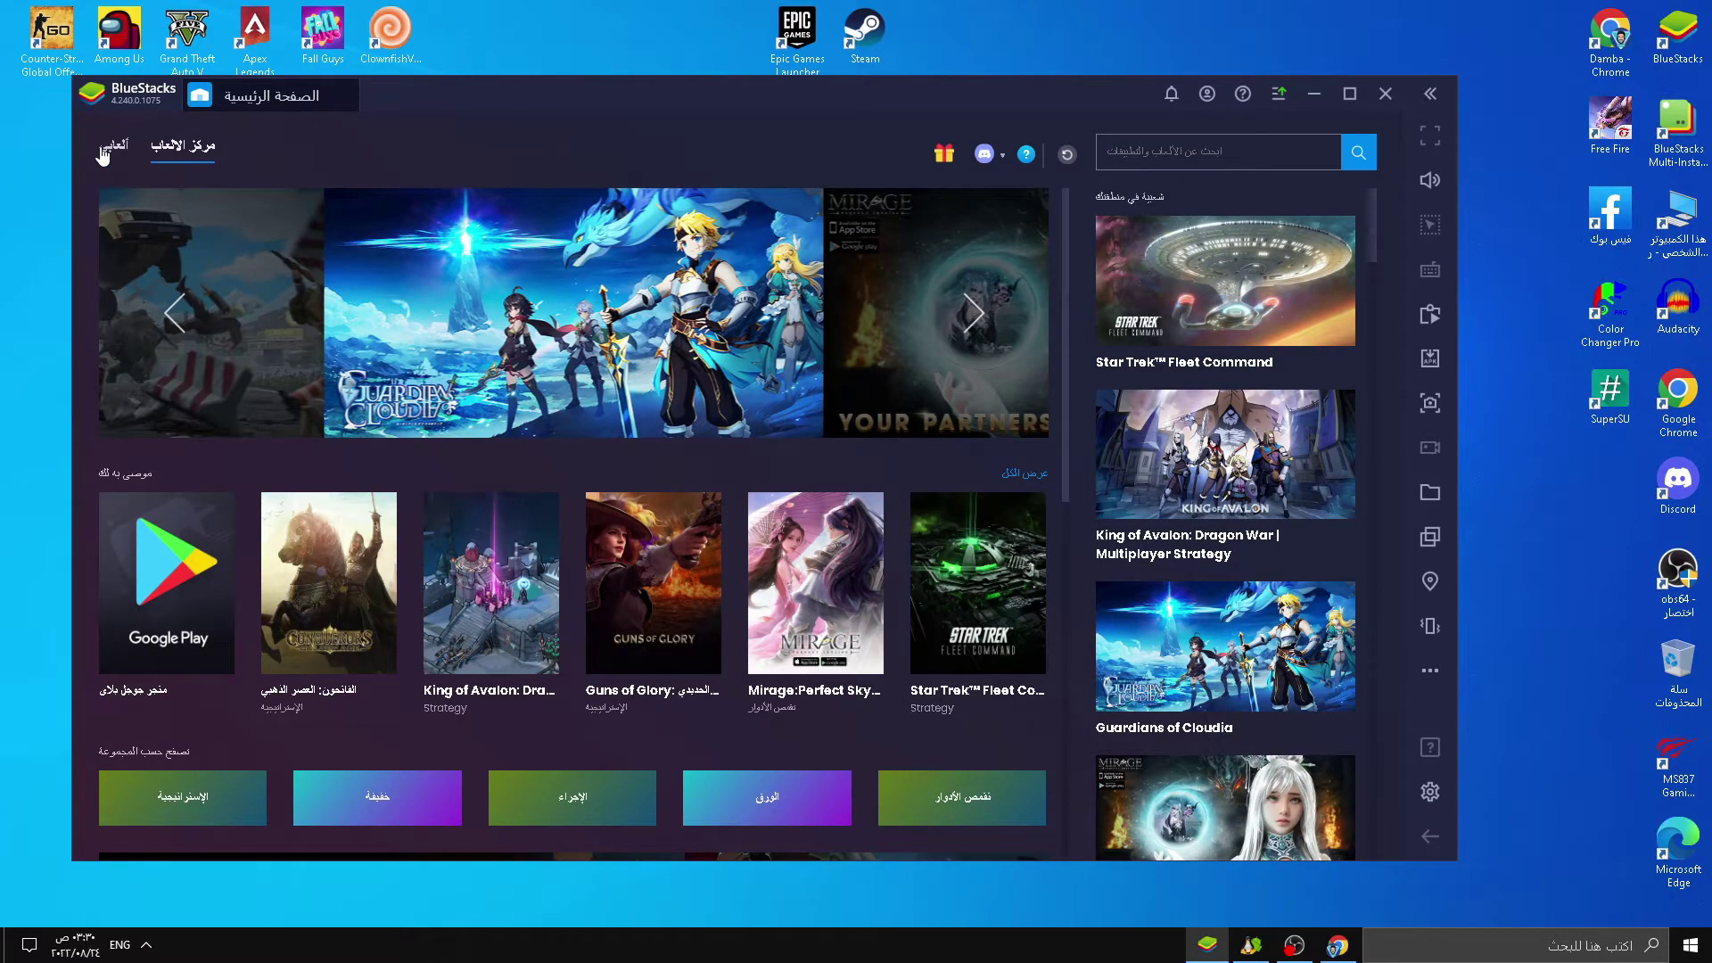
Open Free Fire from the BlueStacks games list, then raise the engine frame rate to the maximum of 240 FPS and save
{"action": "left_click", "coordinate": [113, 146]}
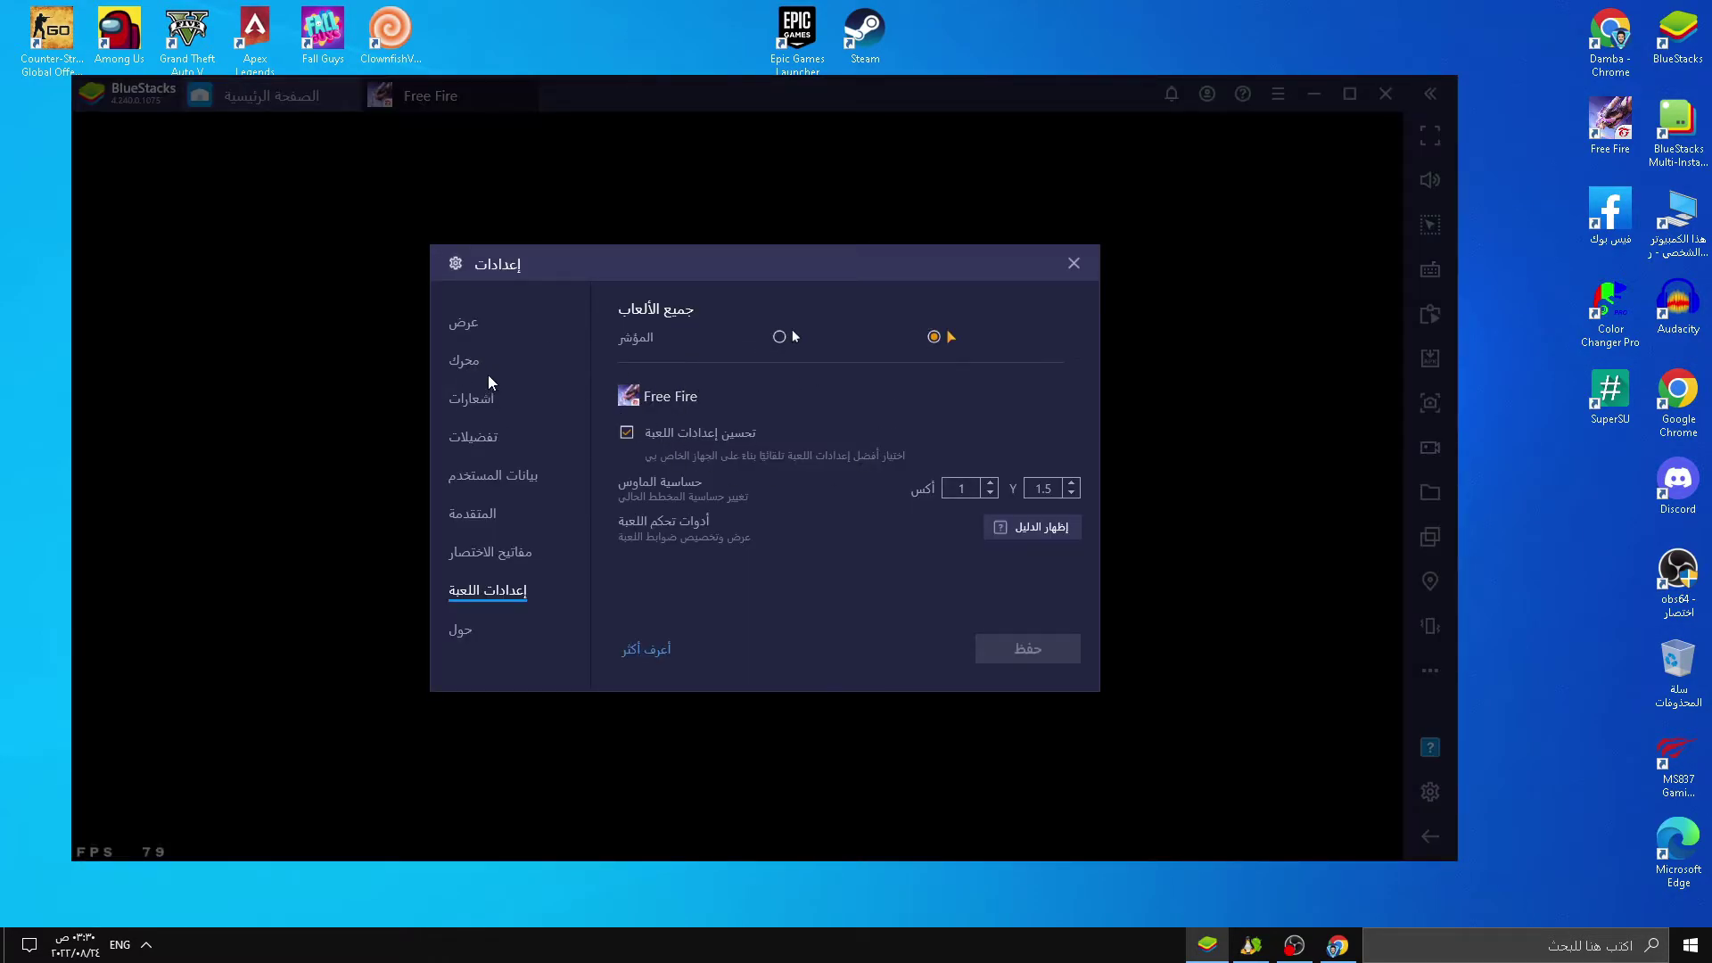
{"action": "left_click", "coordinate": [463, 362]}
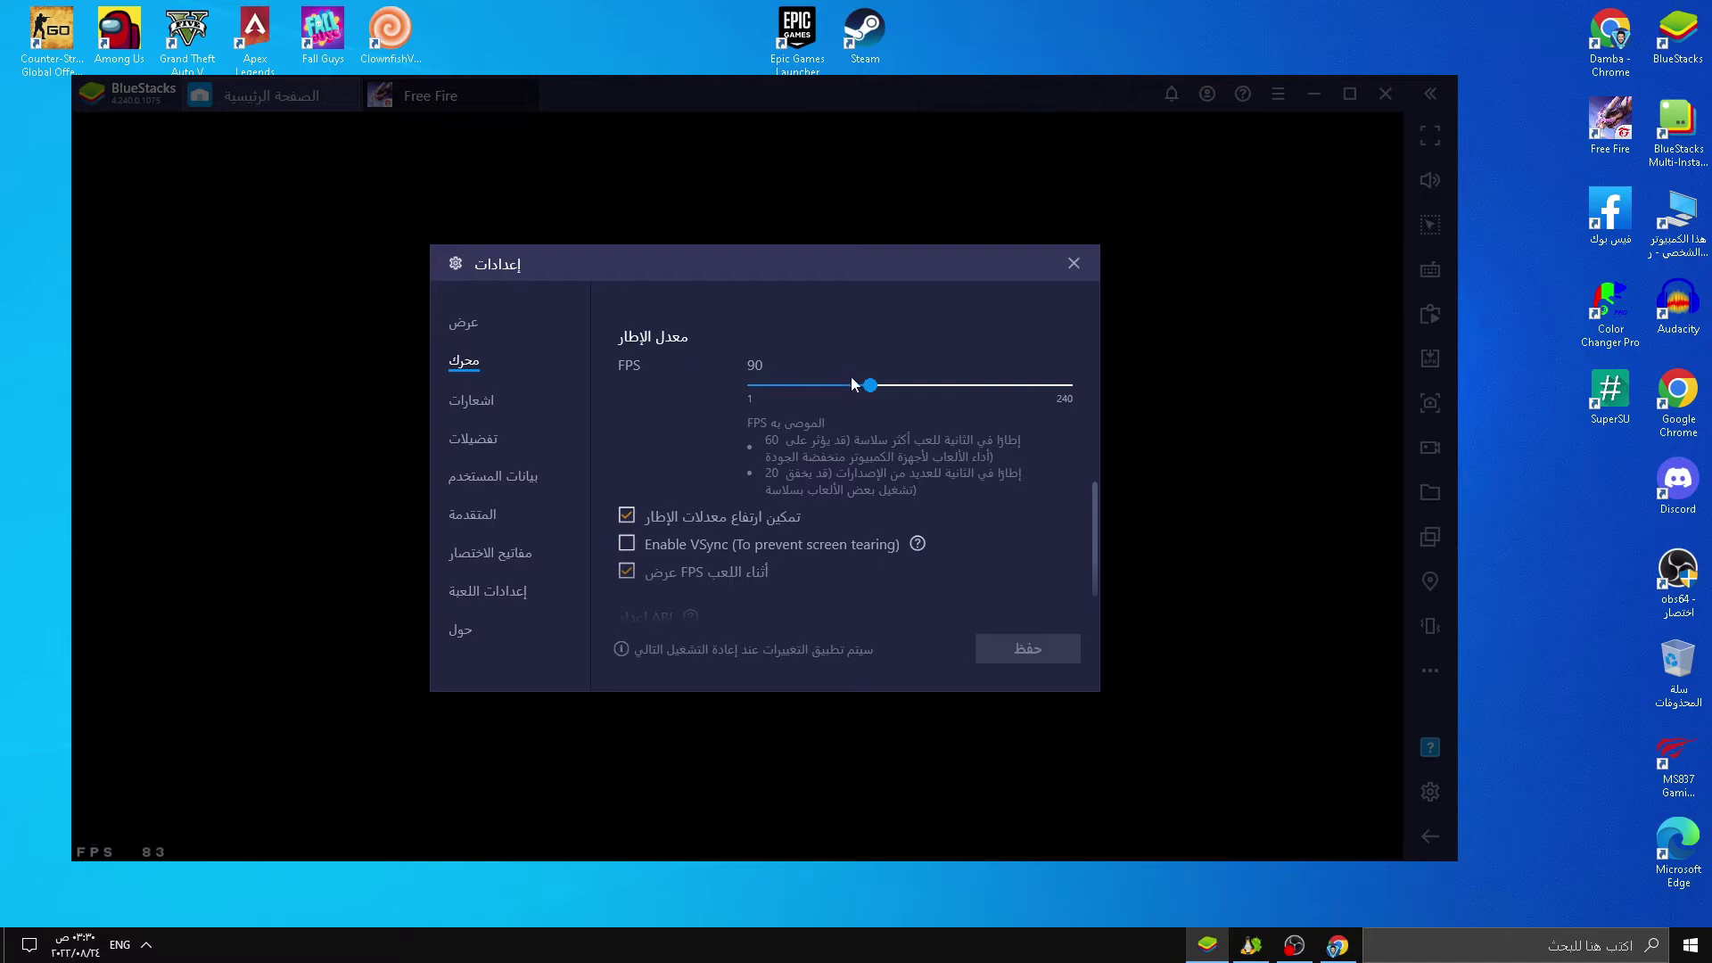
{"action": "left_click_drag", "start_coordinate": [870, 390], "coordinate": [1073, 385]}
{"action": "left_click", "coordinate": [1034, 651]}
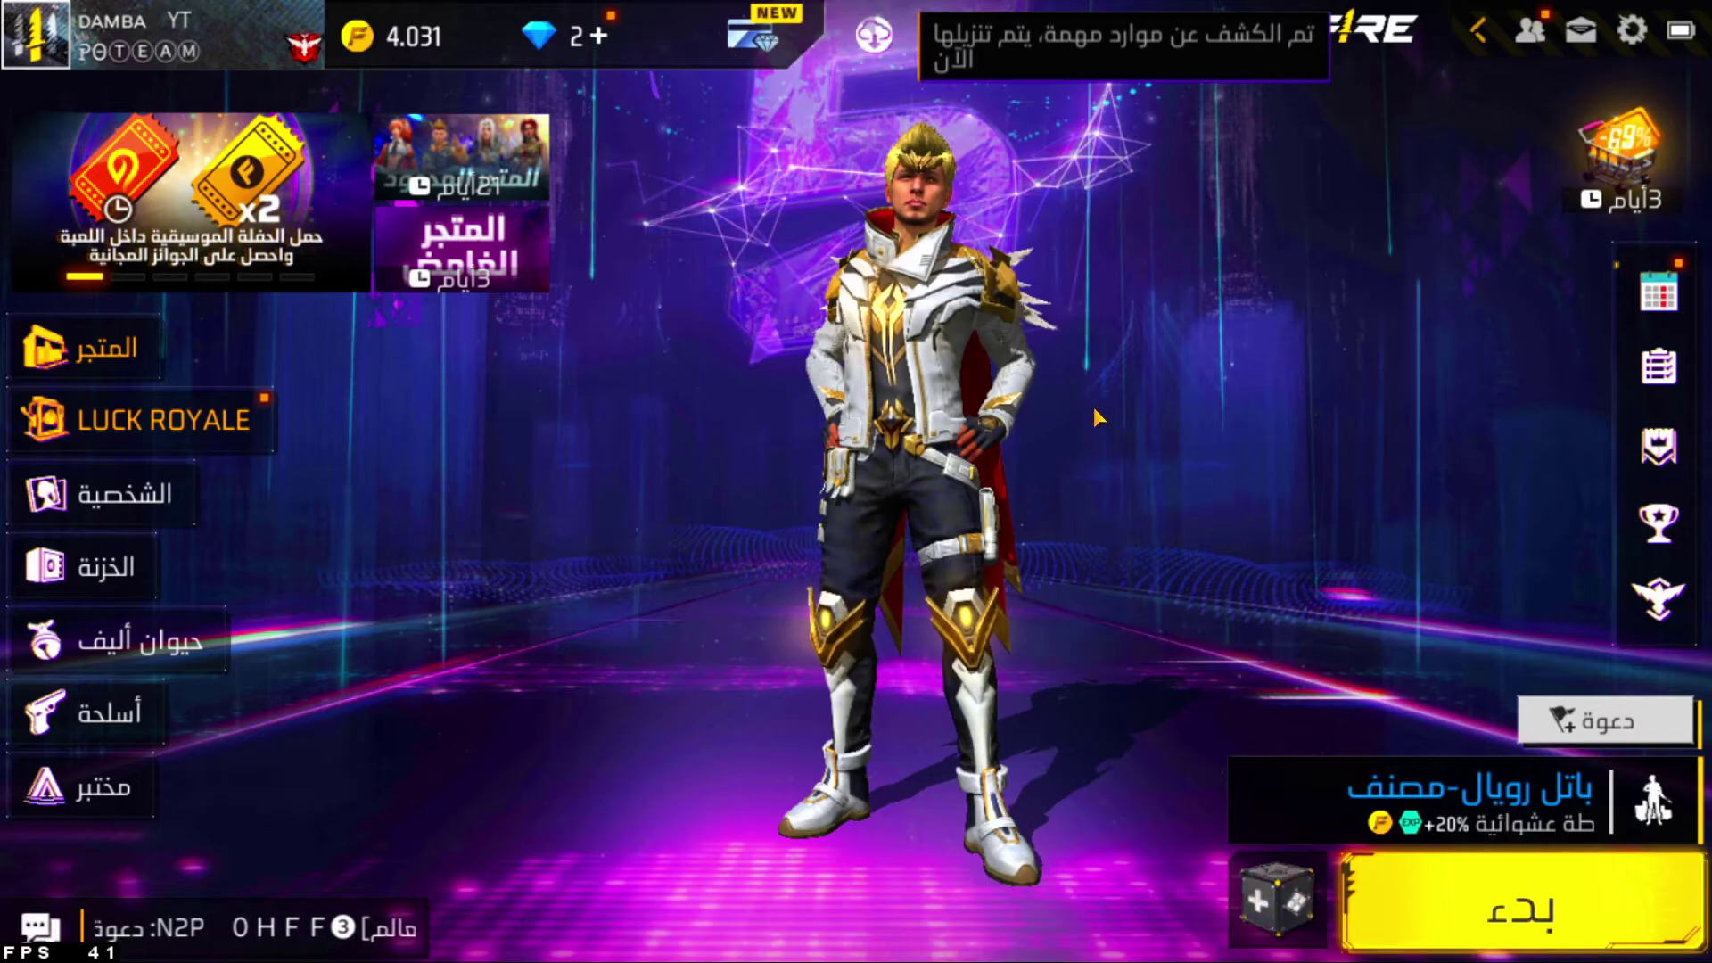
Return to the Free Fire lobby, open the game mode selection and choose the Lone Wolf mode (الذئب الوحيد)
{"action": "key", "text": "Escape"}
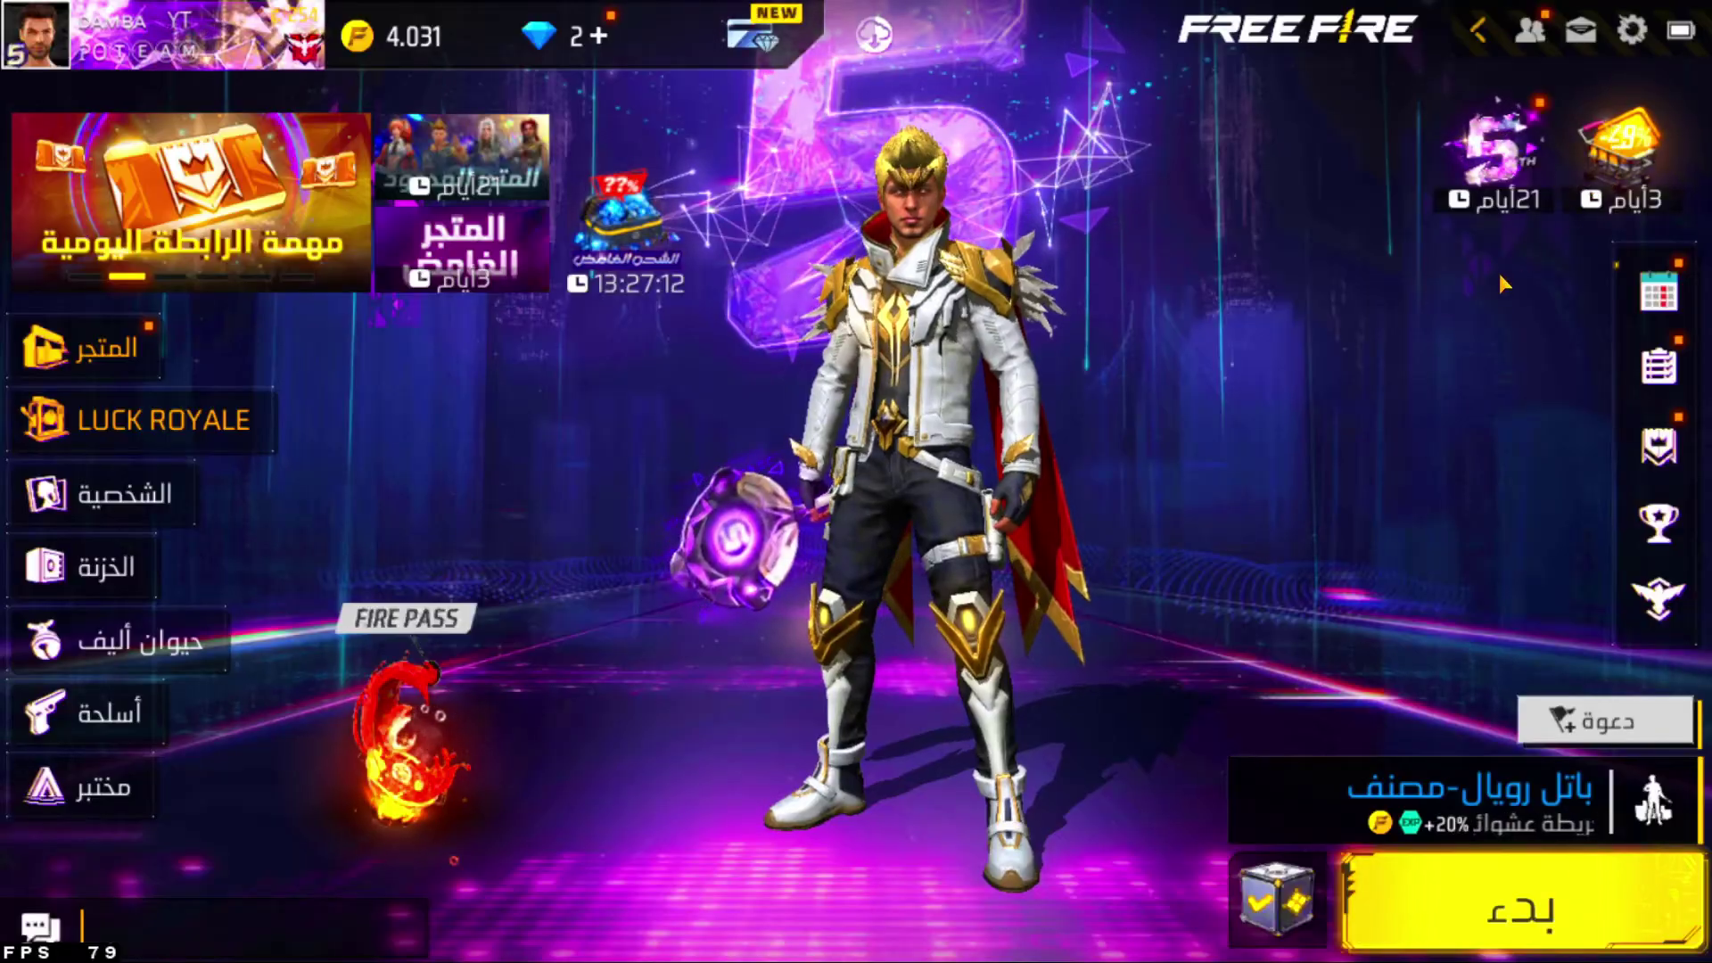
{"action": "left_click", "coordinate": [1471, 802]}
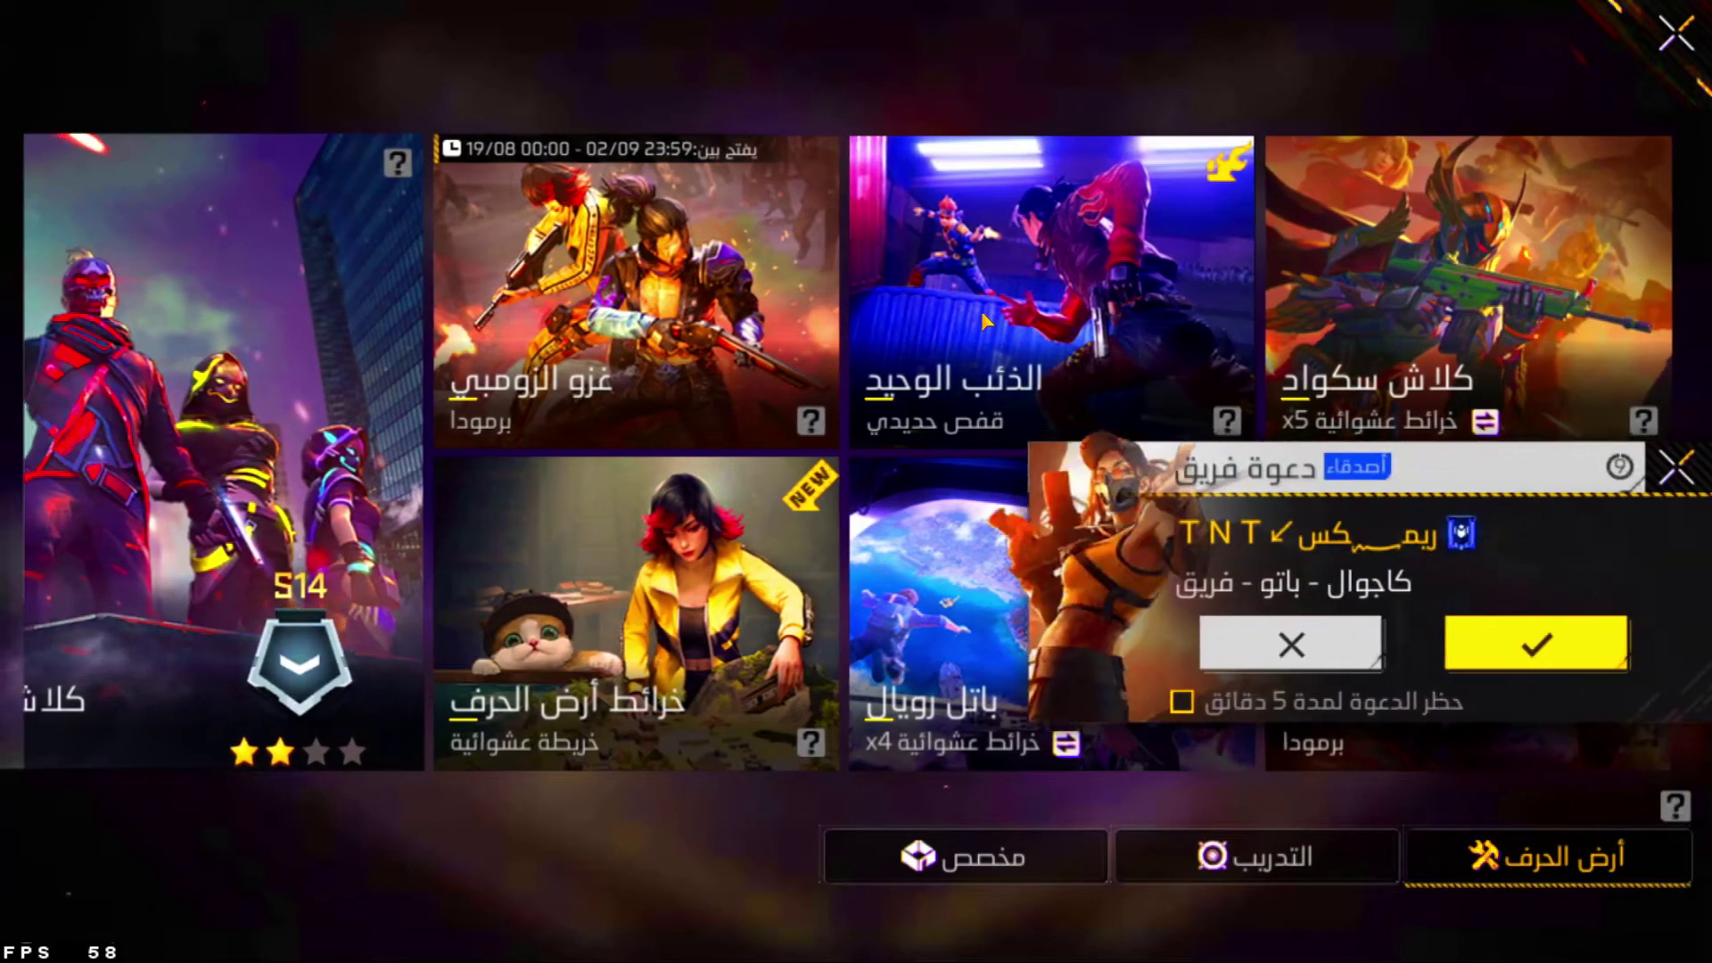
{"action": "left_click", "coordinate": [983, 316]}
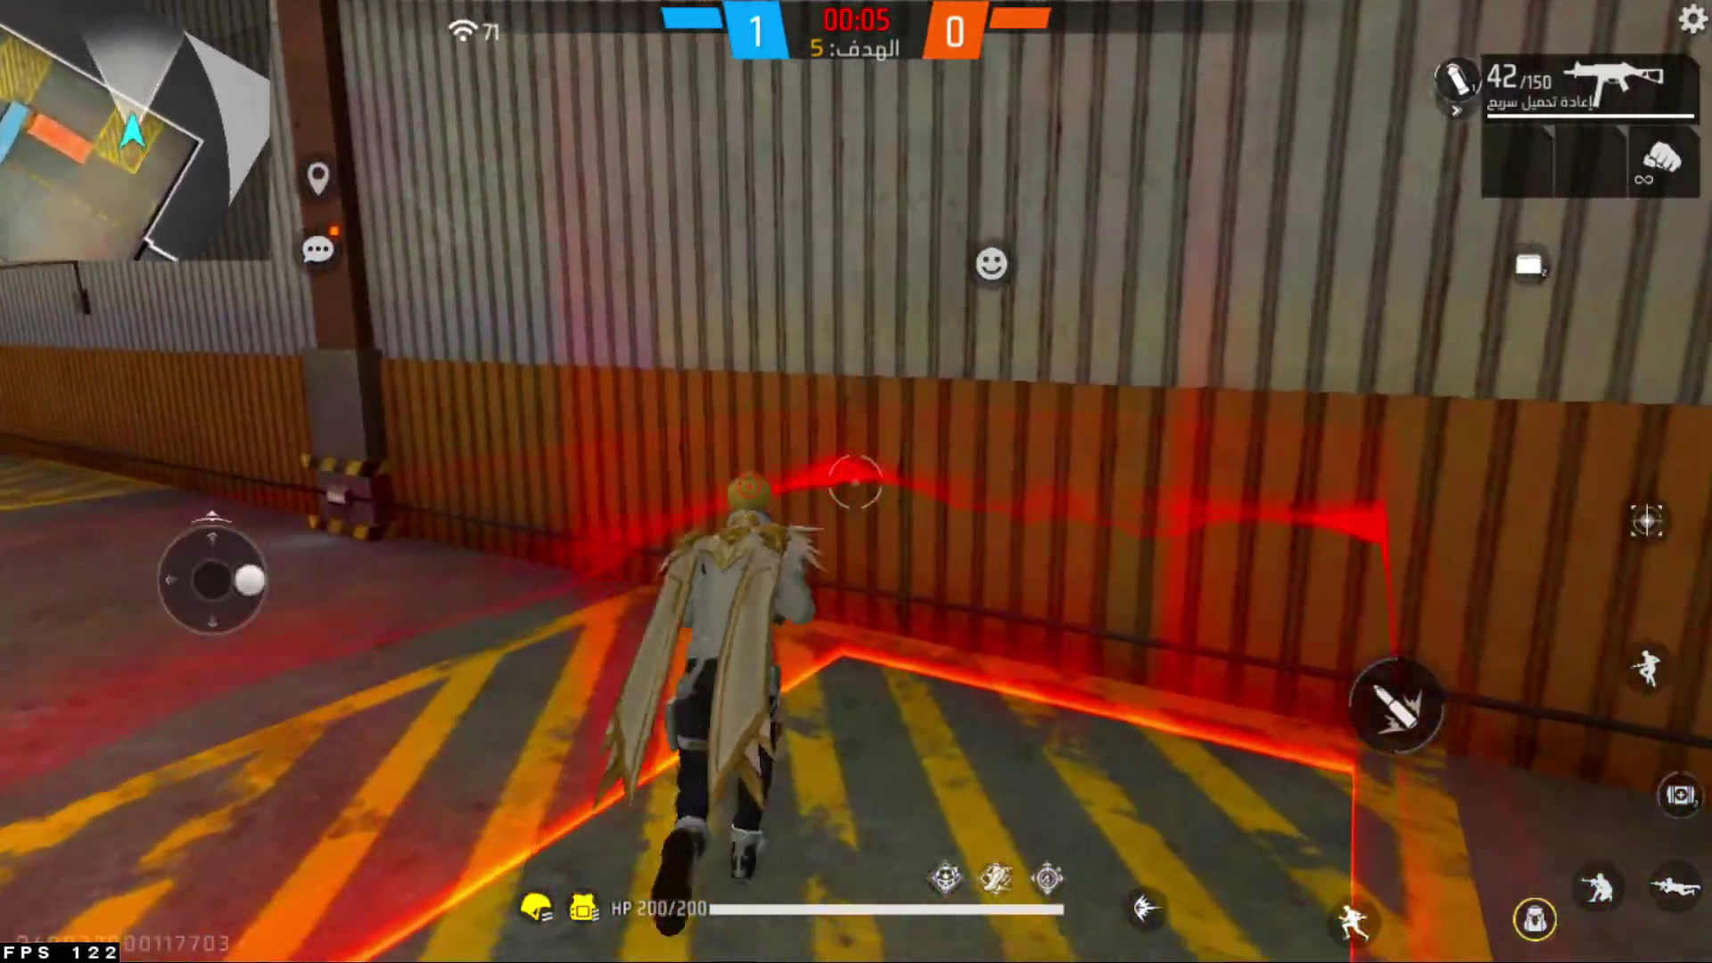
Move the character through the warehouse arena while switching repeatedly between the gun and bare fists
{"action": "key", "text": "w"}
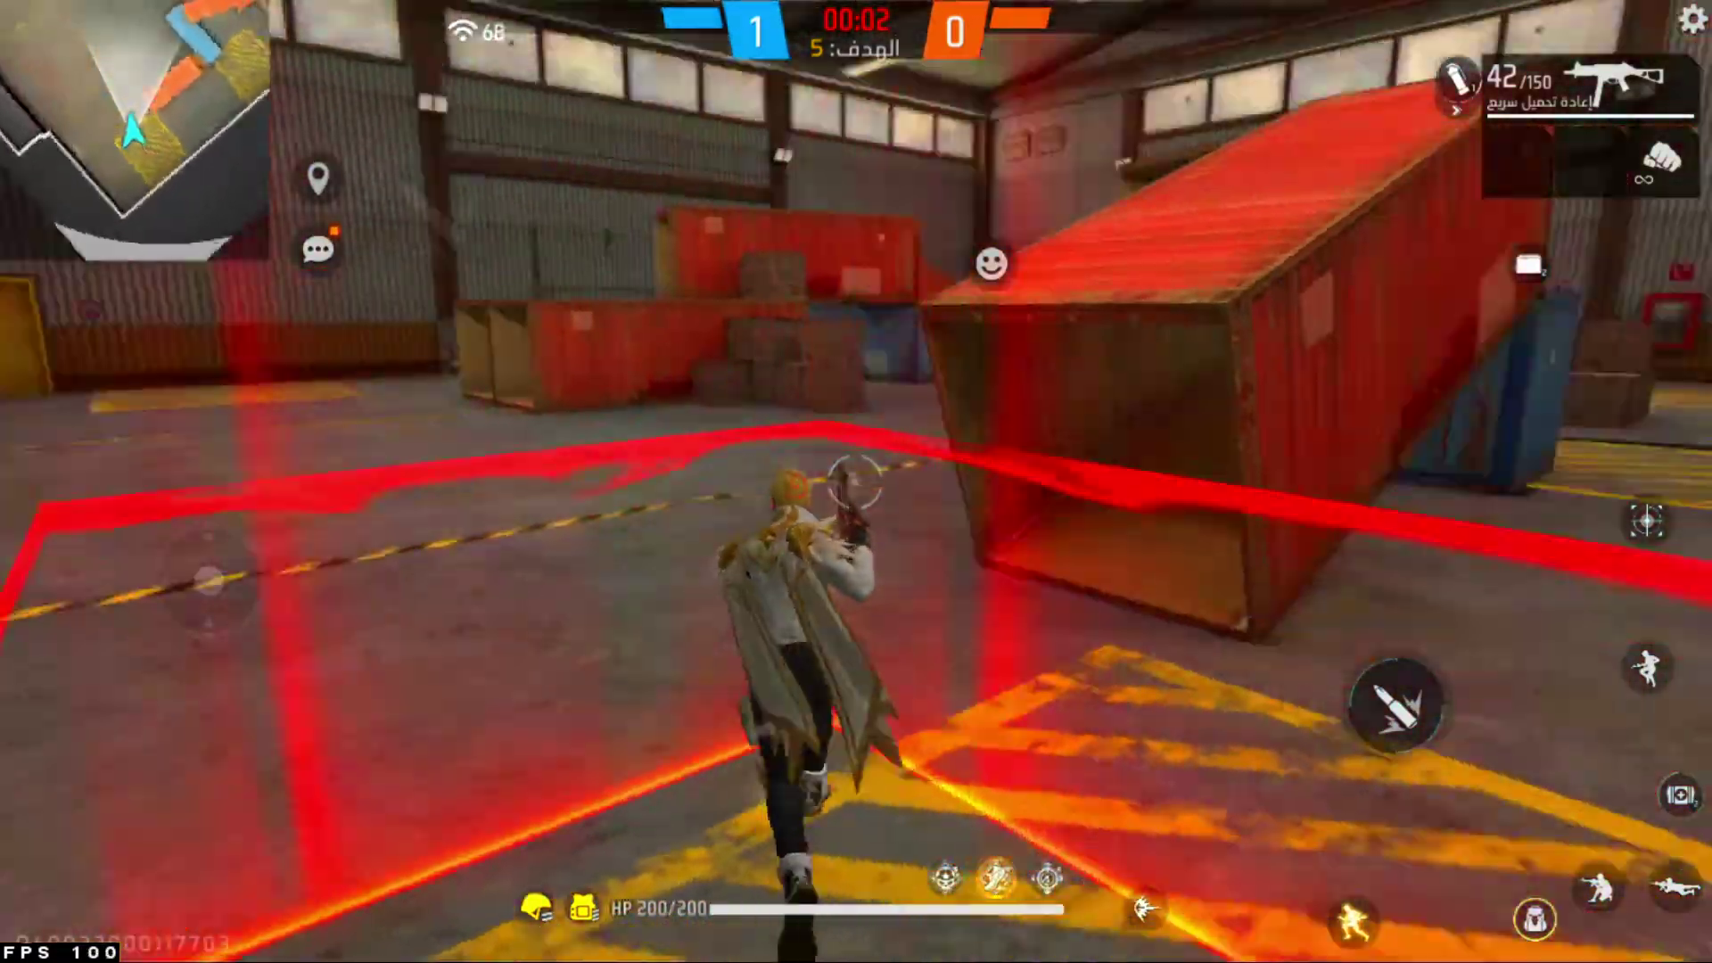
{"action": "key", "text": "3"}
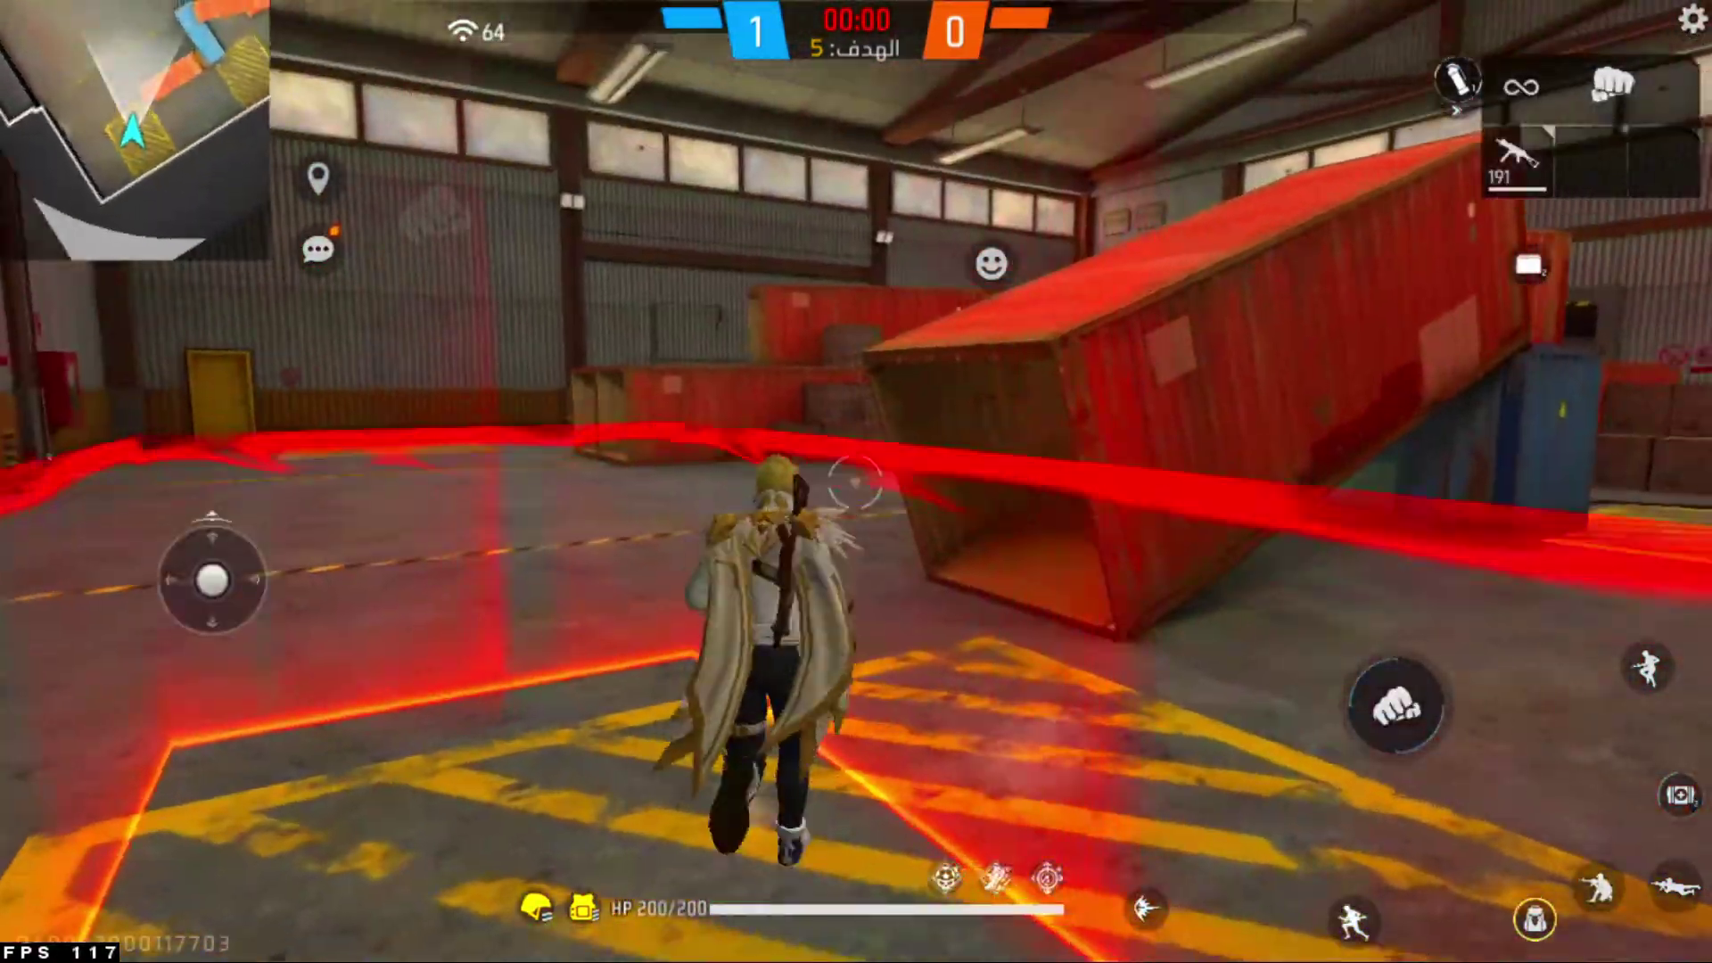
{"action": "key", "text": "1"}
{"action": "key", "text": "3"}
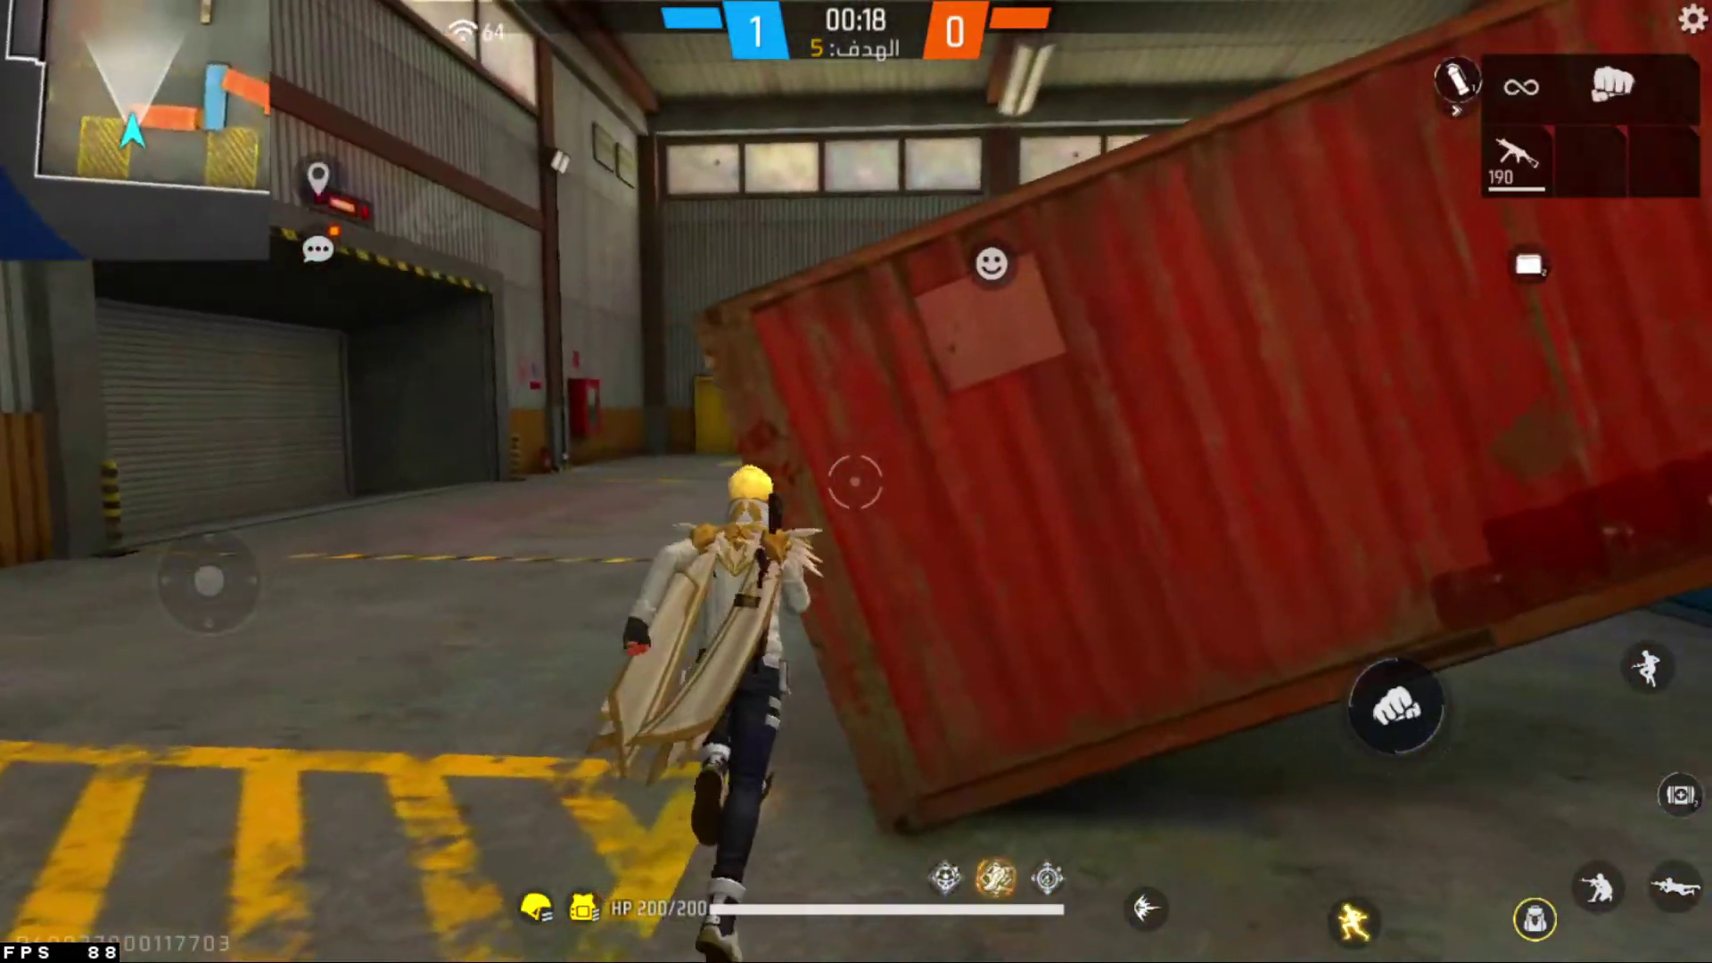
{"action": "key", "text": "1"}
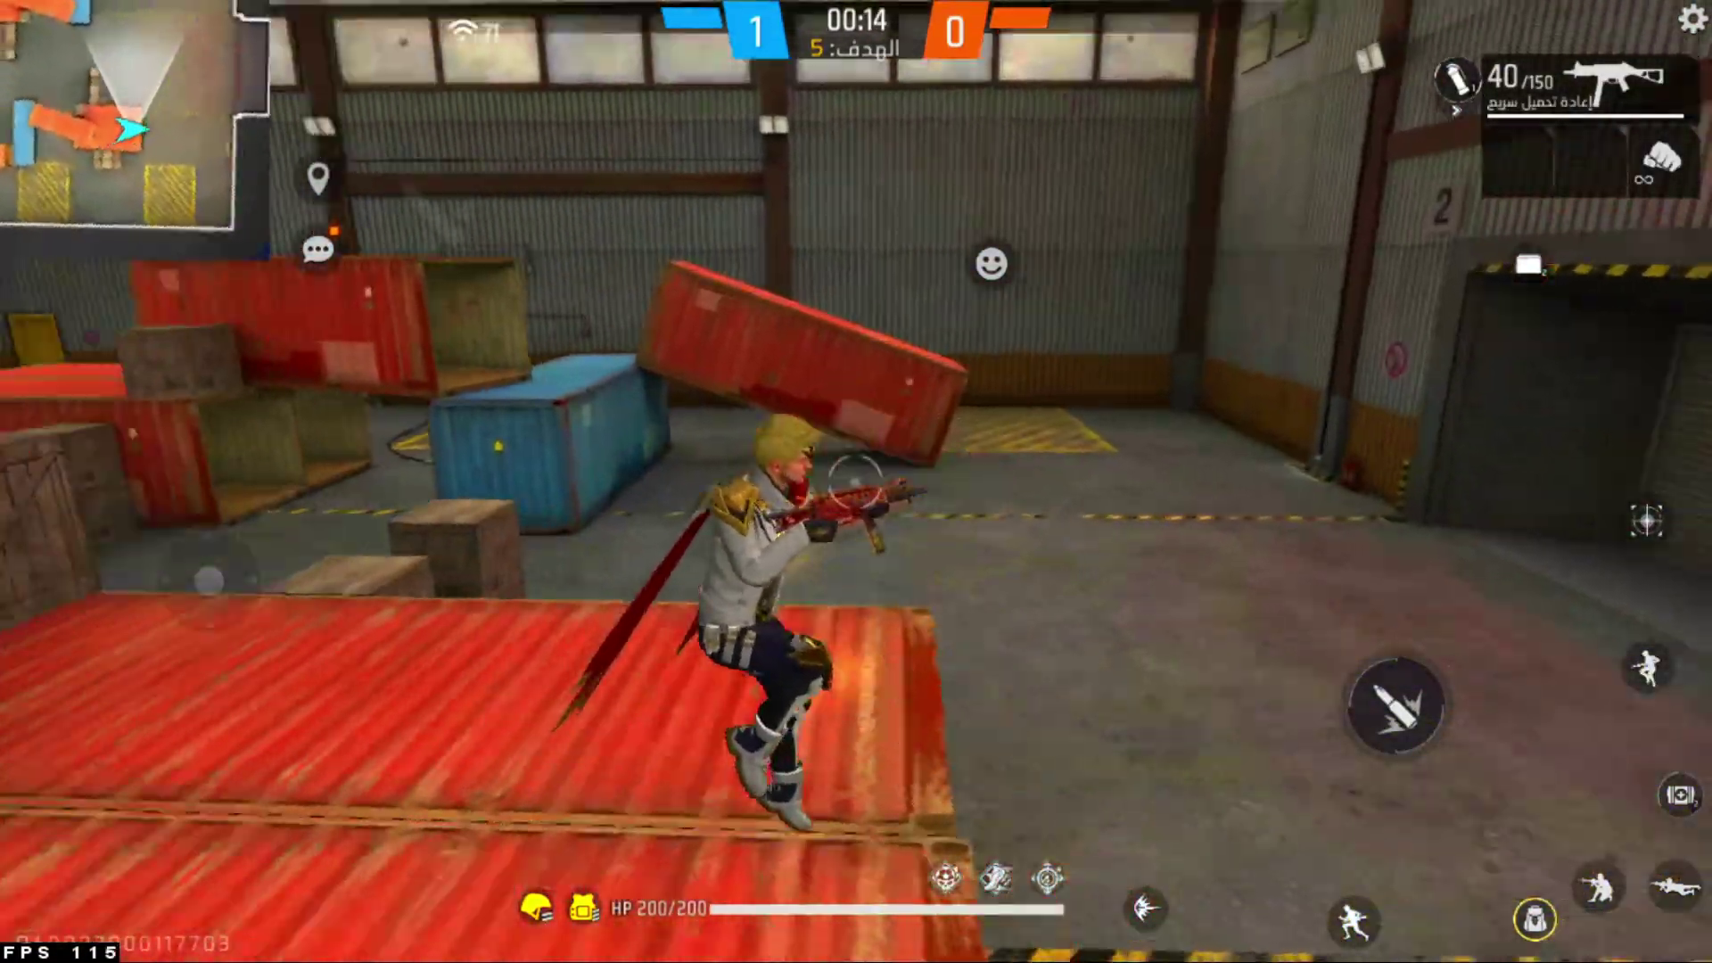